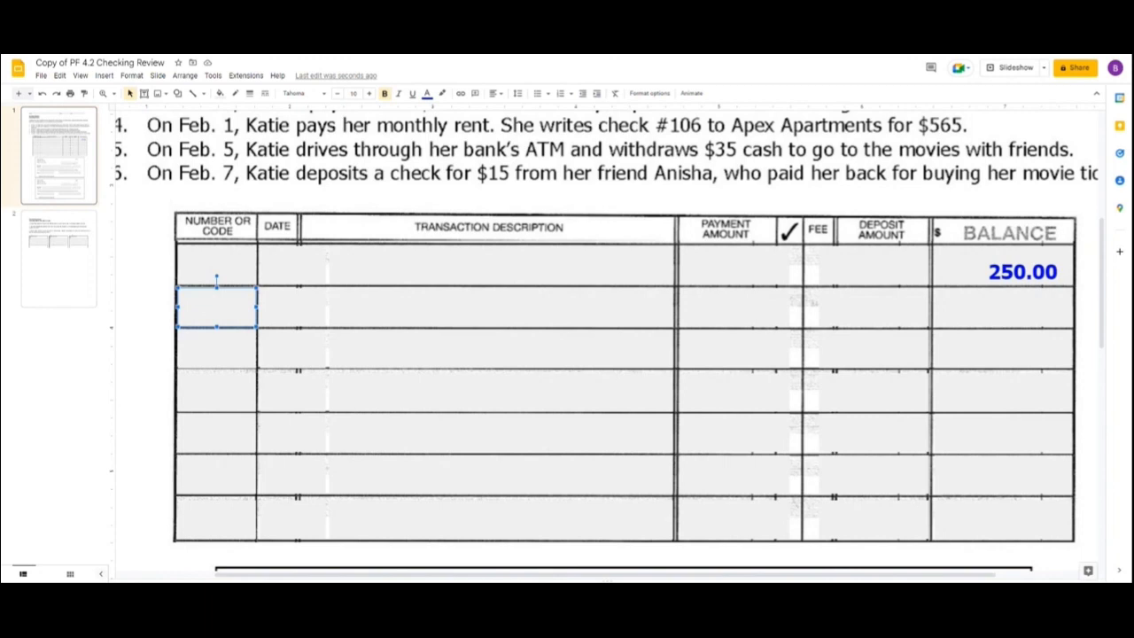
# Fill in the second register row with number 105, date 1.13 and description Slam Dunk Sports.
pyautogui.write('105')
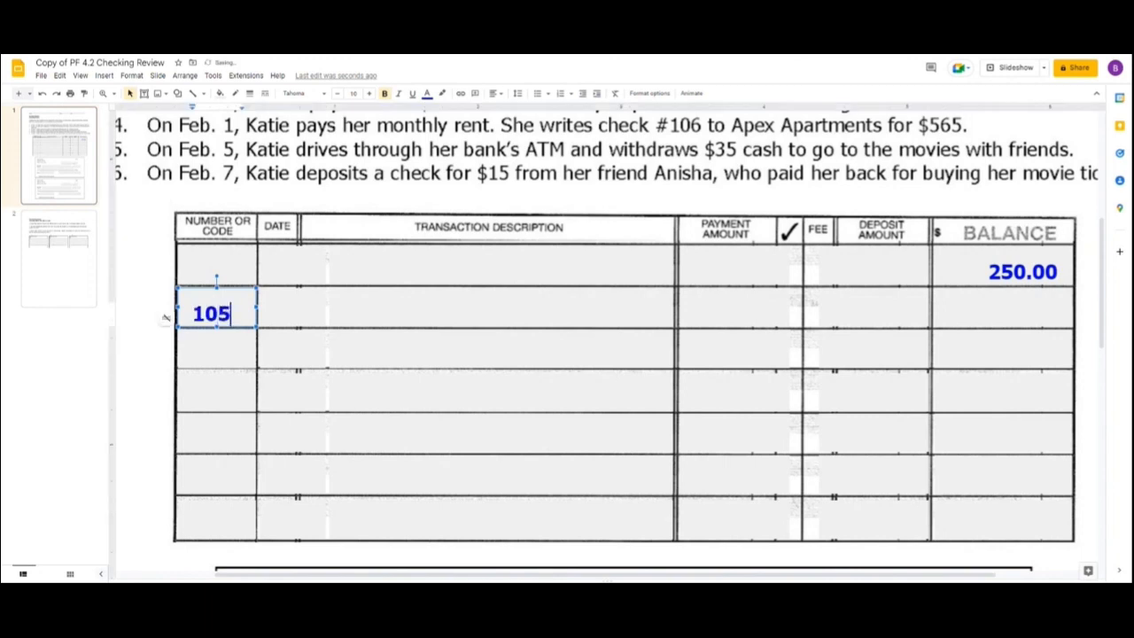
pyautogui.click(292, 308)
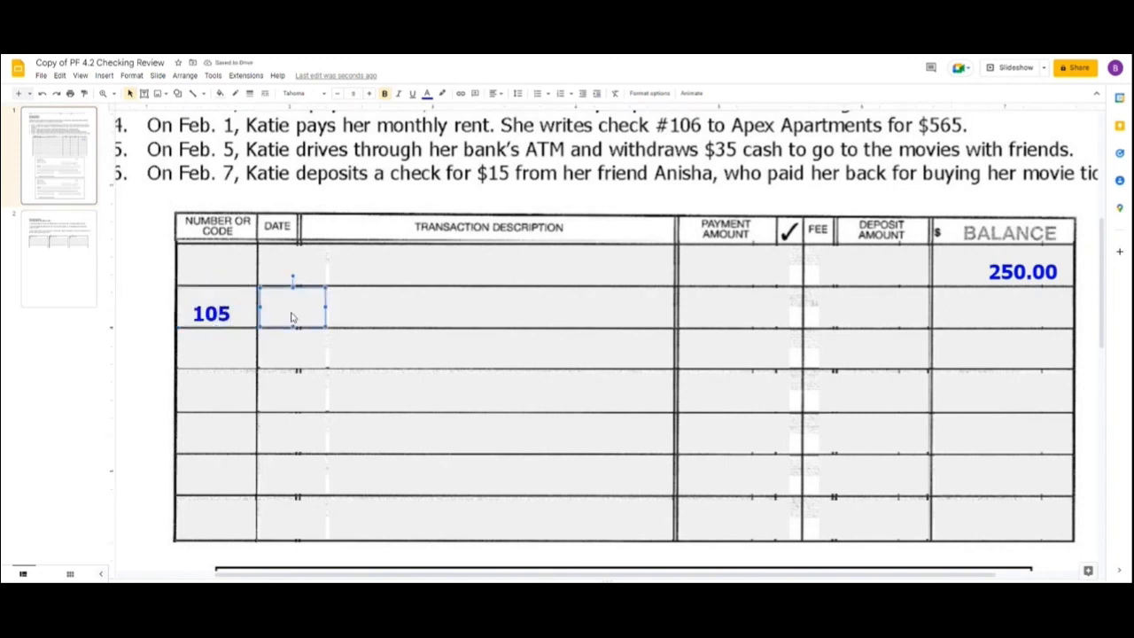
pyautogui.write('1.13')
pyautogui.click(435, 302)
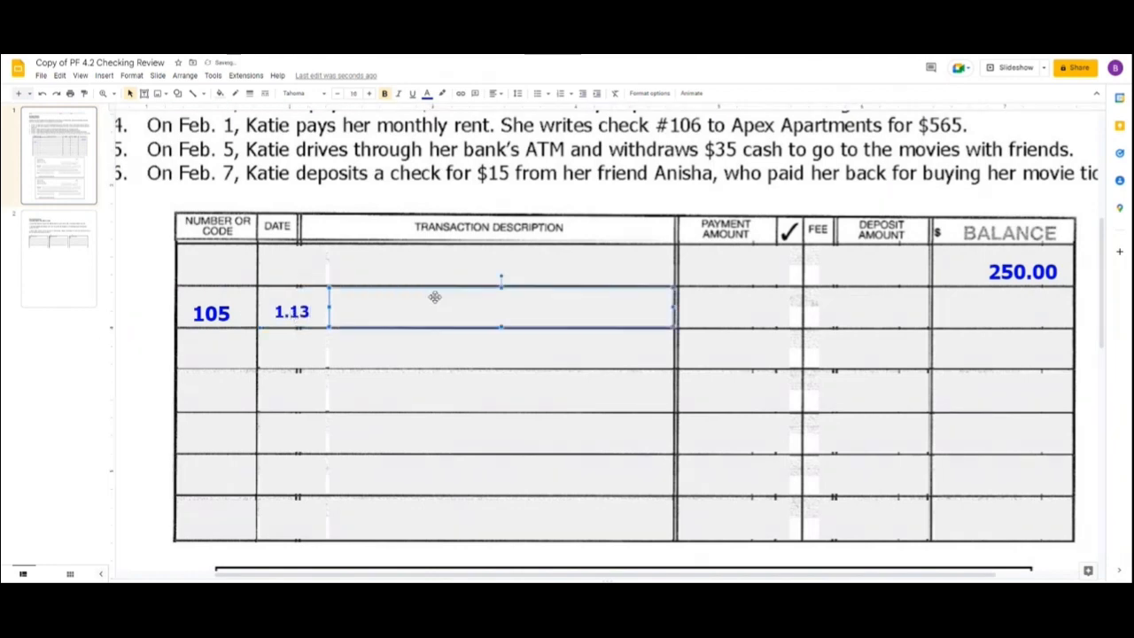
pyautogui.write('Slma')
pyautogui.press('BackSpace')
pyautogui.press('BackSpace')
pyautogui.write('am')
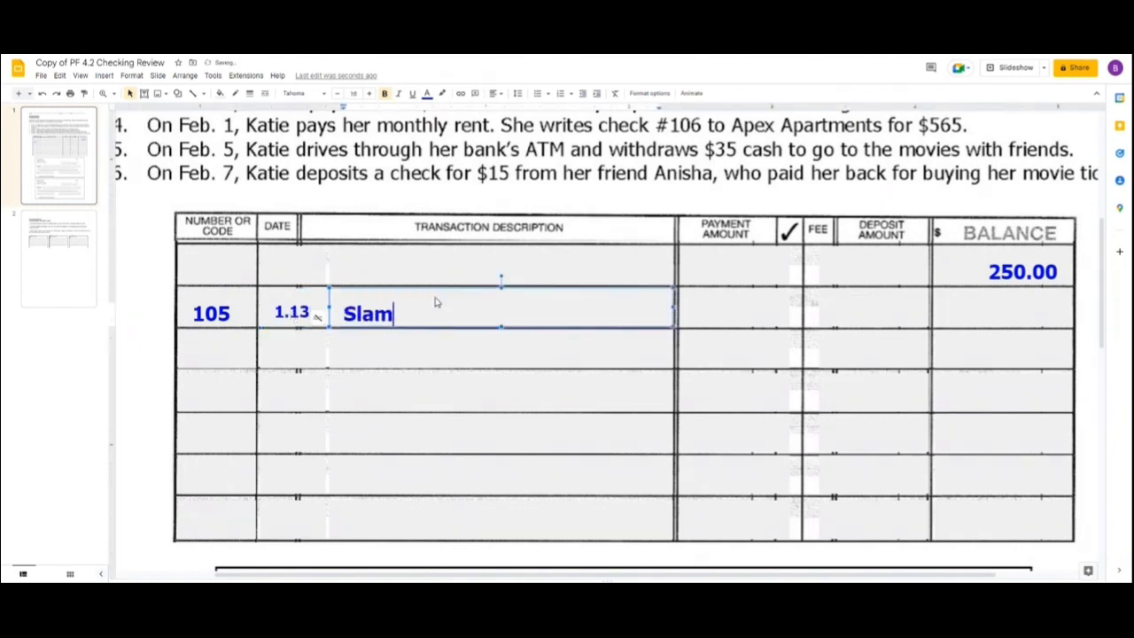
pyautogui.write(' Dunk Sports')
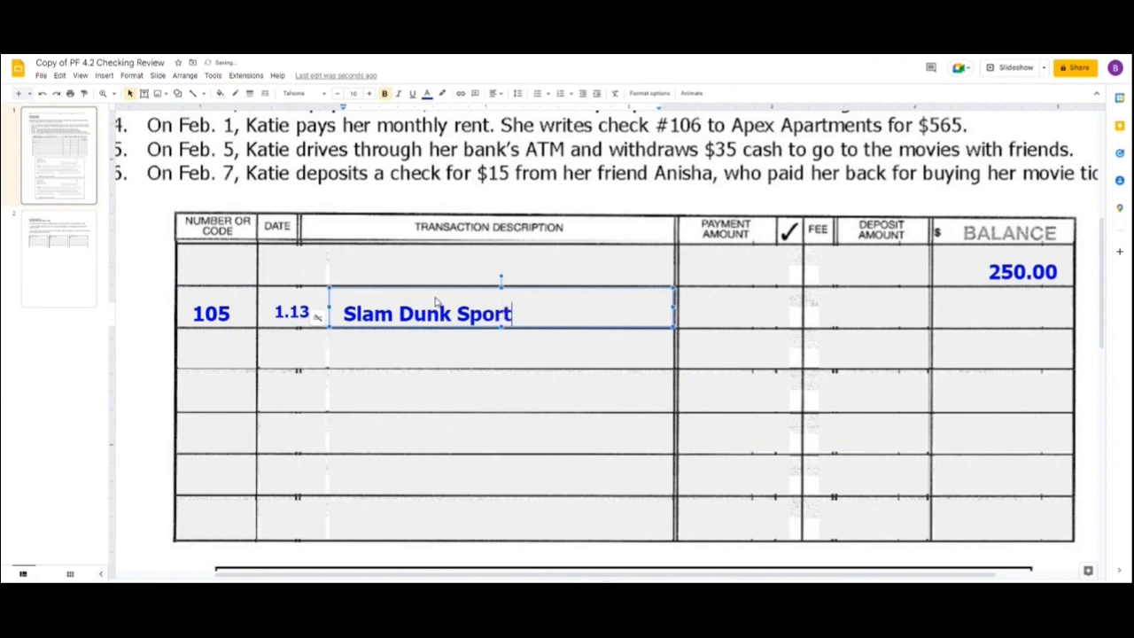
# Record the Slam Dunk Sports payment of 82.25 and enter -82.25 with the new balance 167.75 beneath it.
pyautogui.click(746, 301)
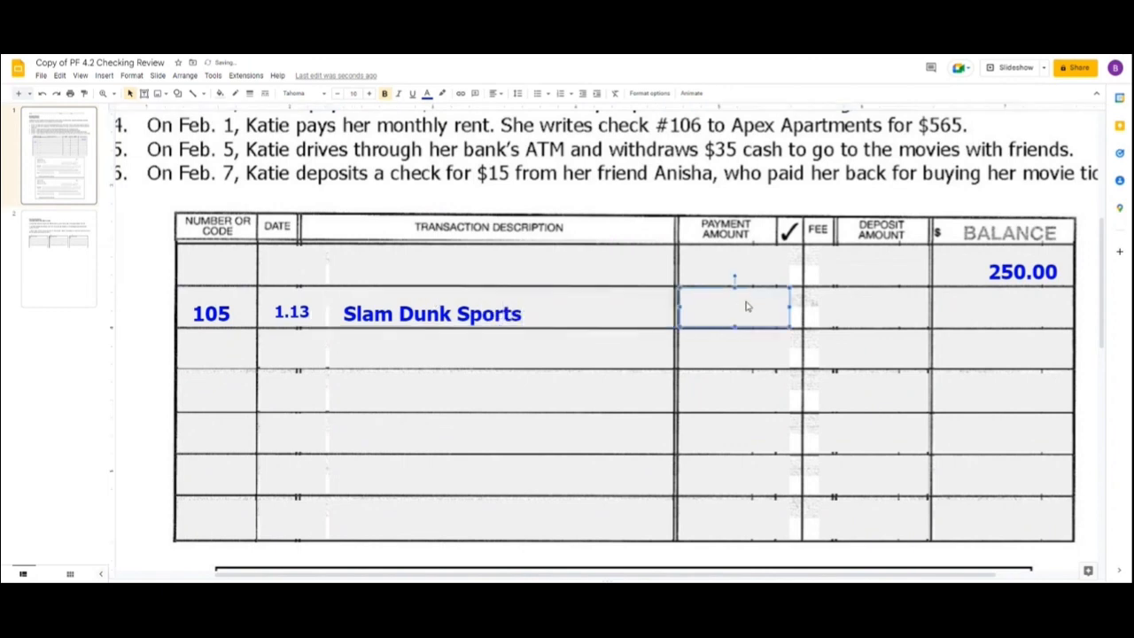
pyautogui.write('82.25')
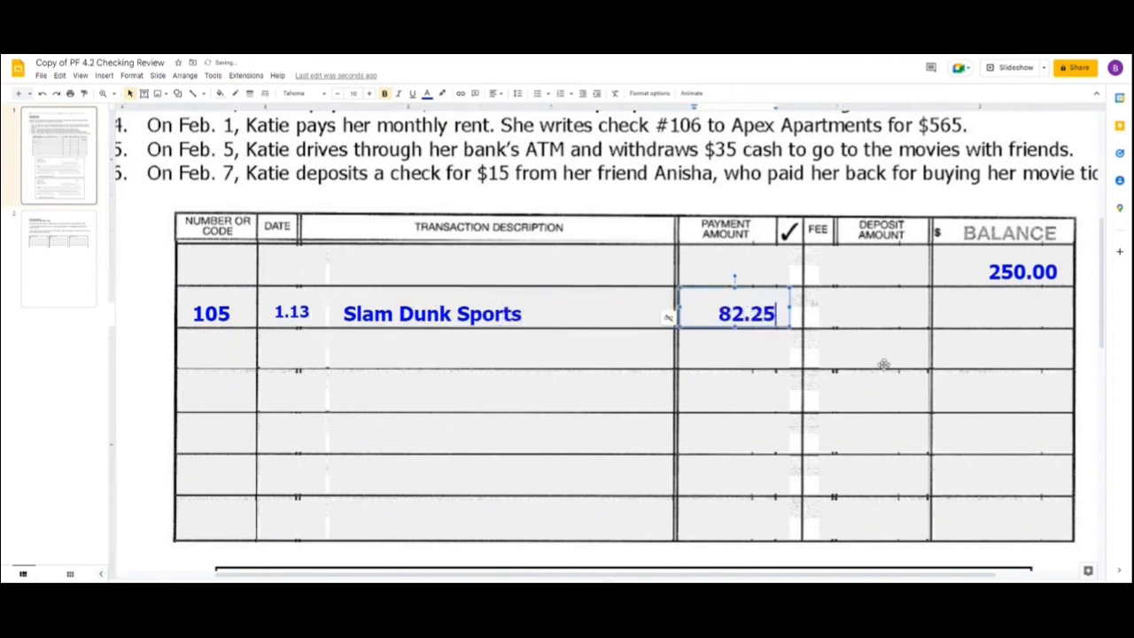
pyautogui.click(1040, 307)
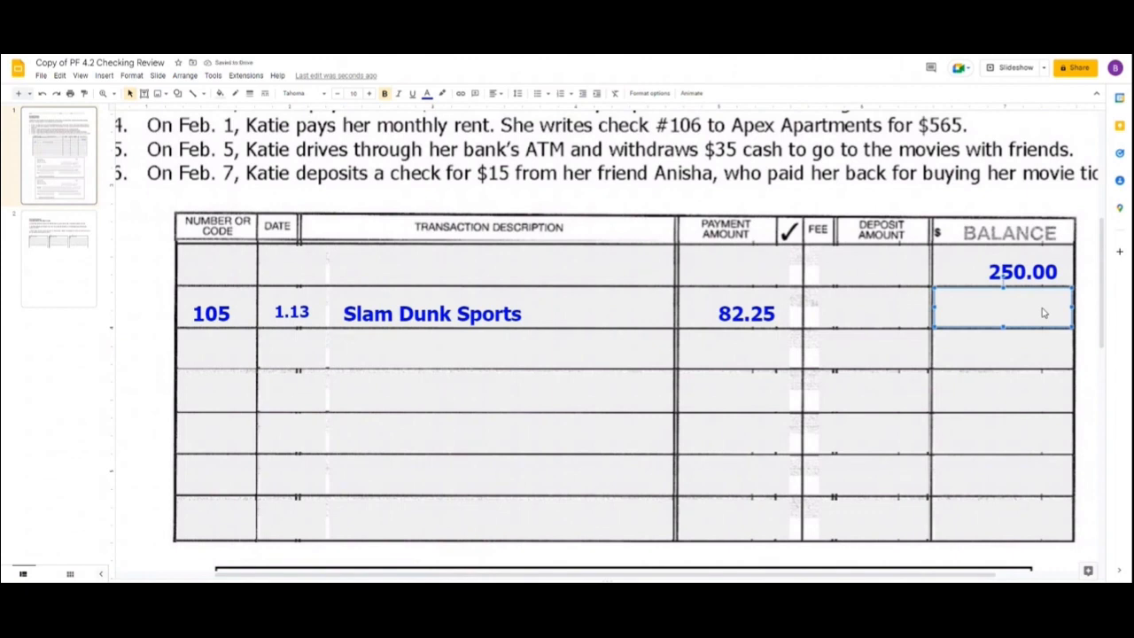
pyautogui.write('-82.25')
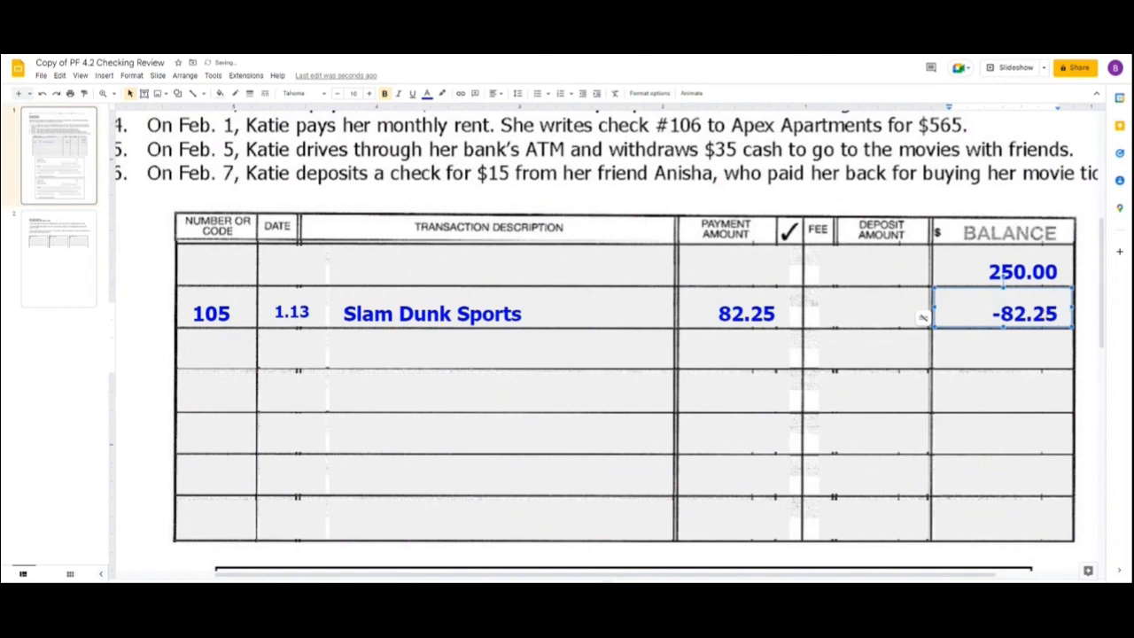
# Enter the code DC in the register row below Slam Dunk Sports.
pyautogui.click(227, 369)
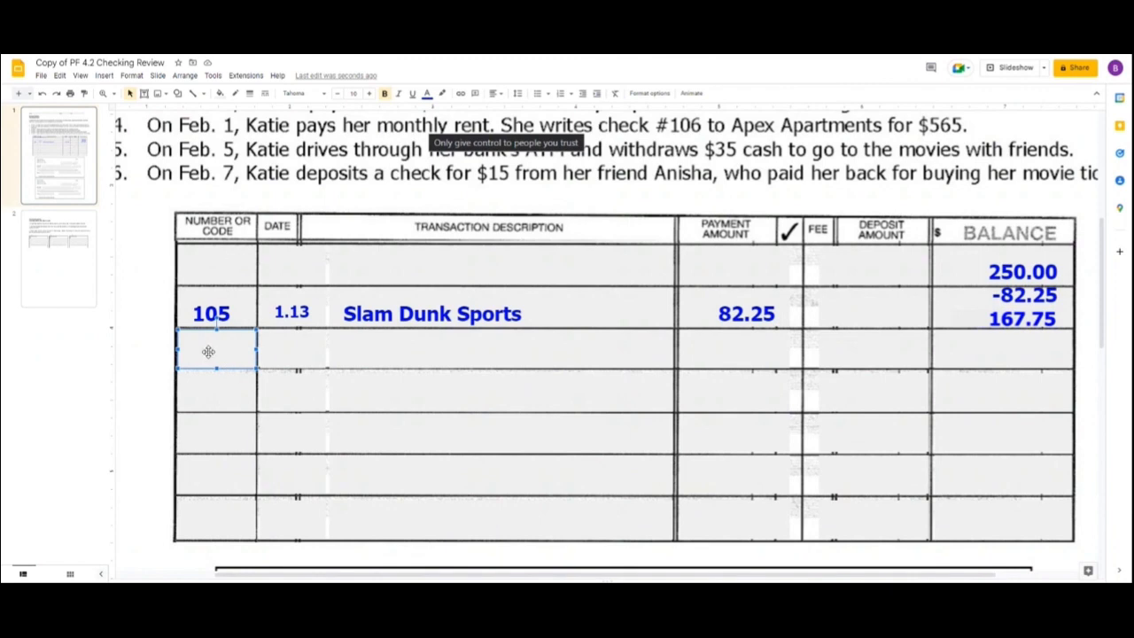
pyautogui.write('DC')
pyautogui.click(301, 351)
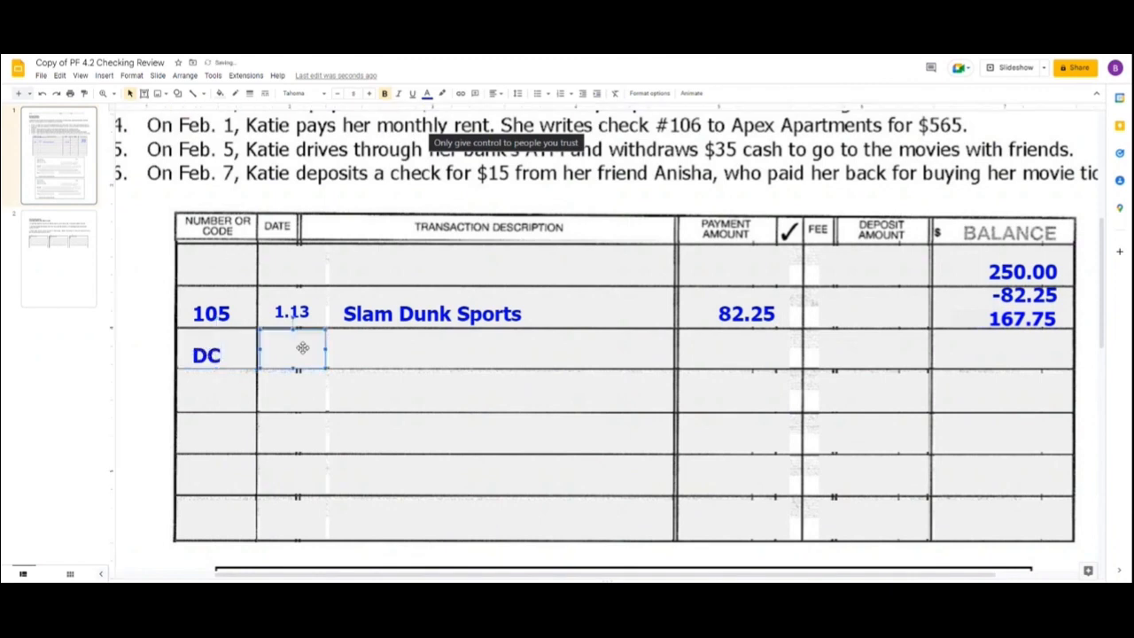
pyautogui.click(207, 354)
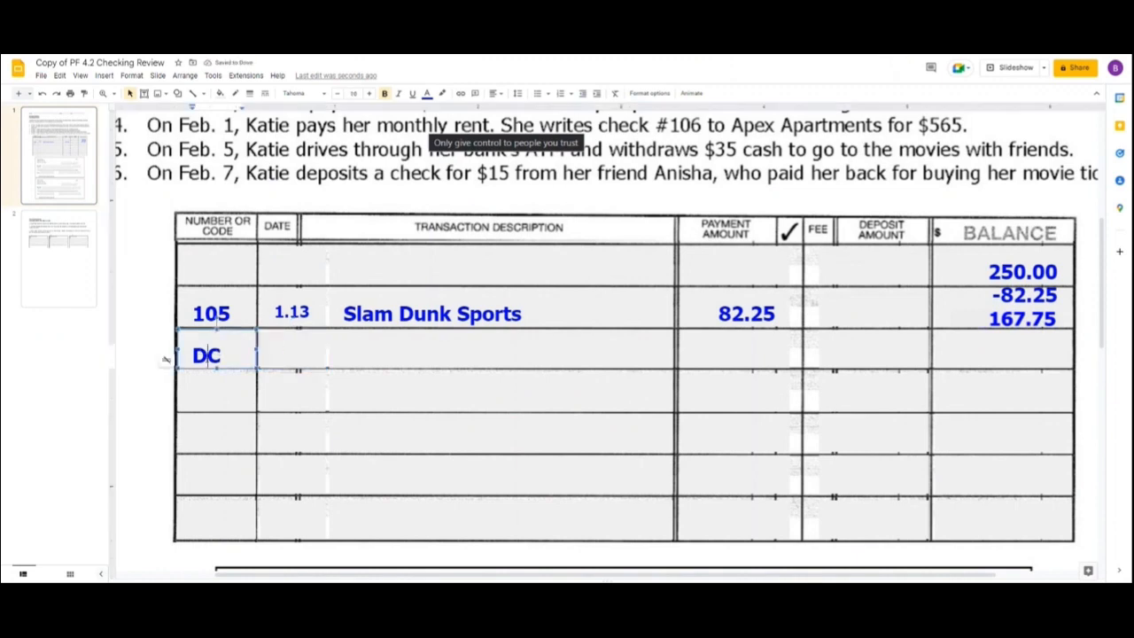
pyautogui.press('Delete')
pyautogui.write('eb')
pyautogui.press('BackSpace')
pyautogui.press('BackSpace')
pyautogui.write('C')
# Enter the date 1.30 and the description Black Dress Boutique in the DC row.
pyautogui.click(293, 355)
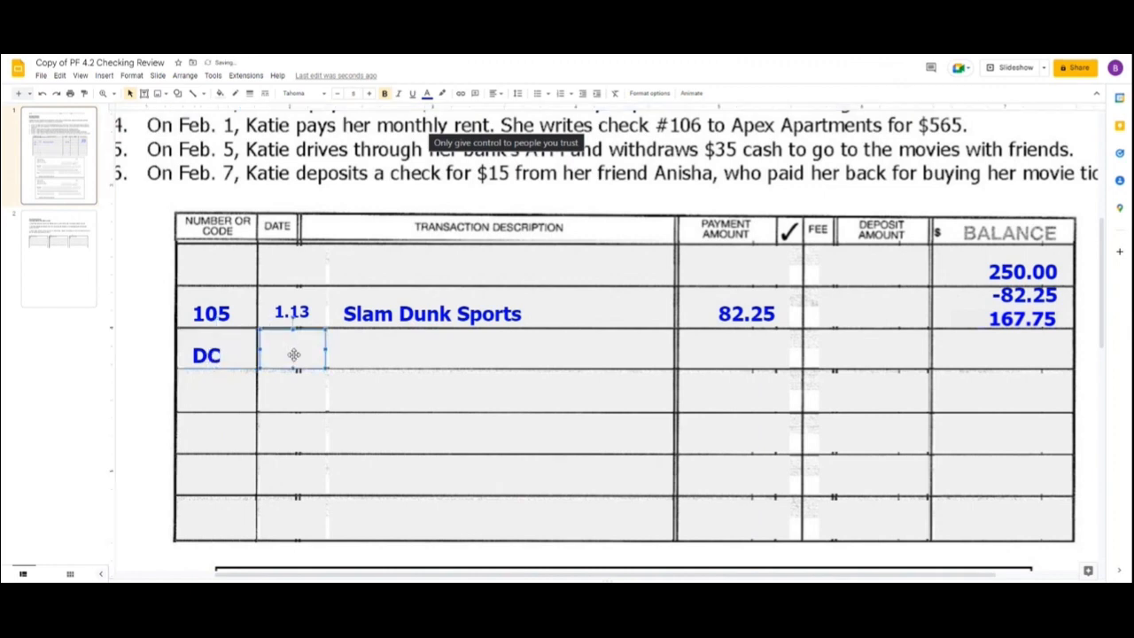
pyautogui.write('1.30')
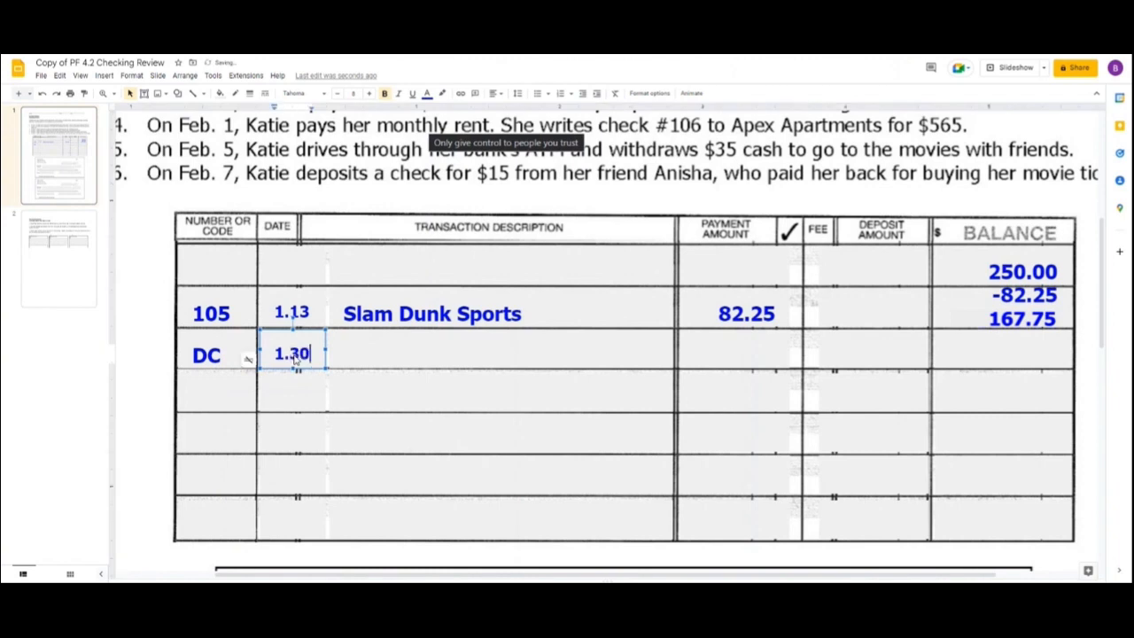
pyautogui.click(448, 352)
pyautogui.write('Black Dr')
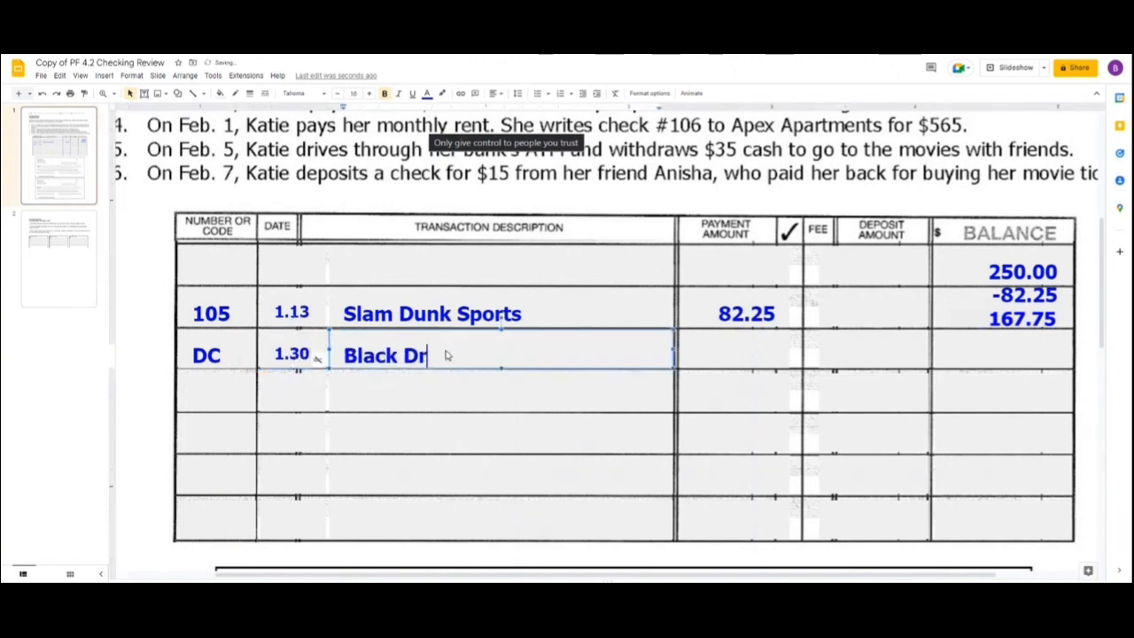
pyautogui.write('ess Boutique')
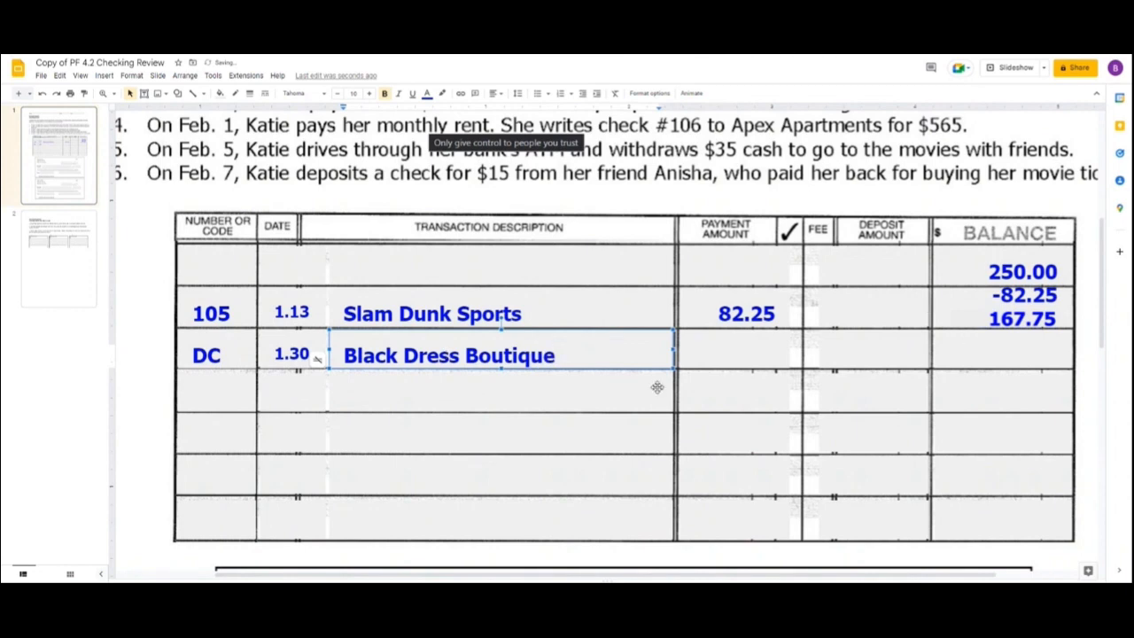
# Record the Black Dress Boutique payment of 78.96 and enter -78.96 with the new balance 88.79 beneath it.
pyautogui.click(714, 359)
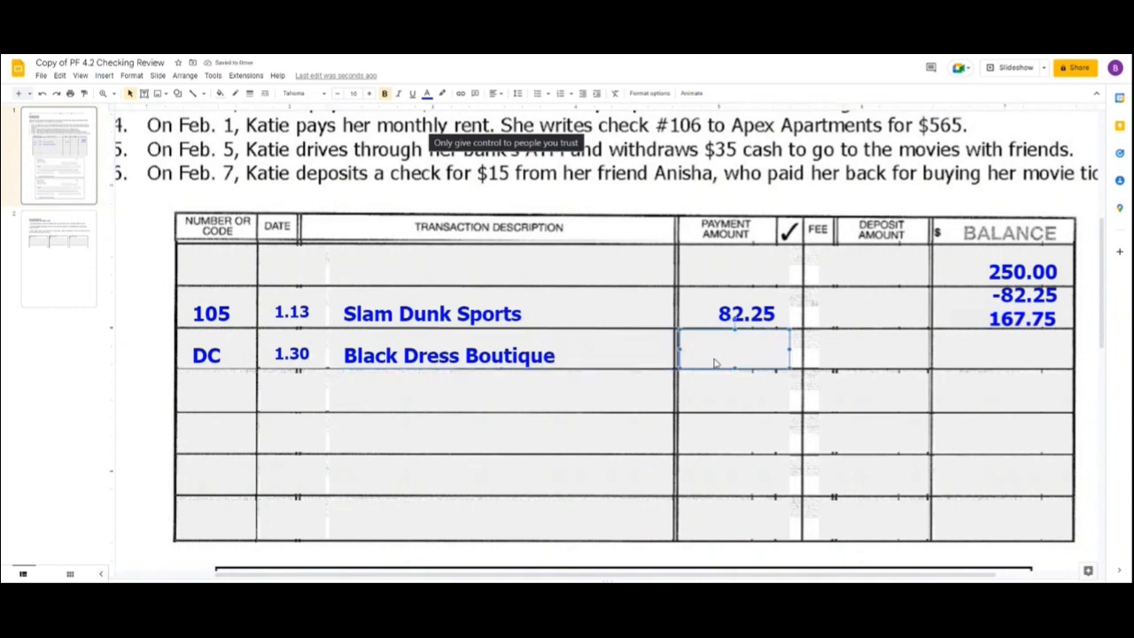
pyautogui.write('78.96')
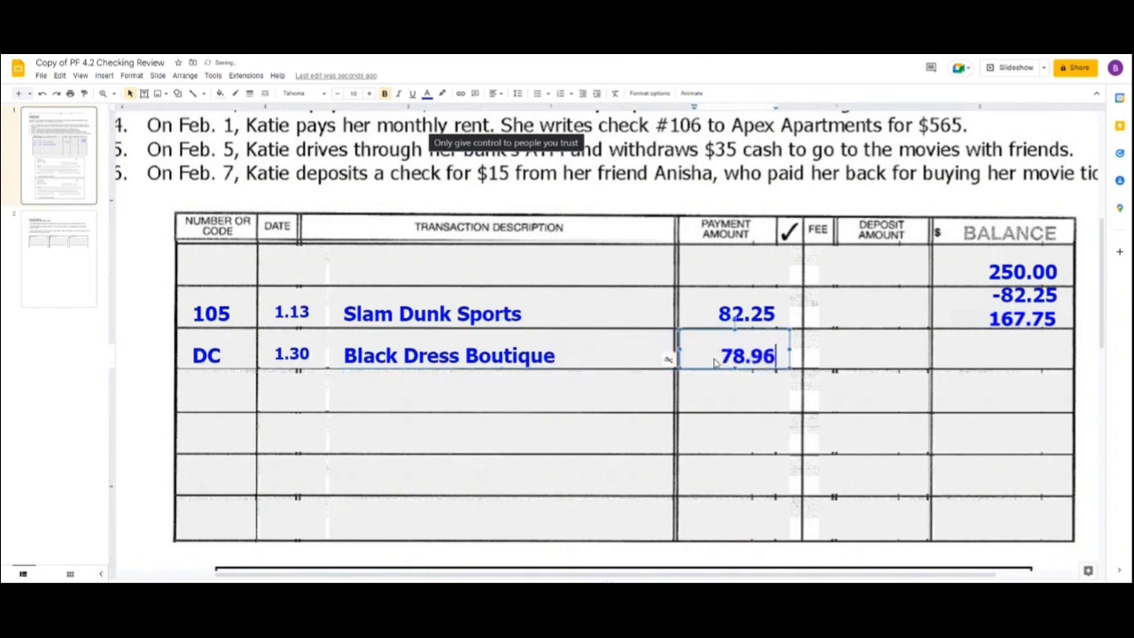
pyautogui.click(1045, 359)
pyautogui.write('-78.96')
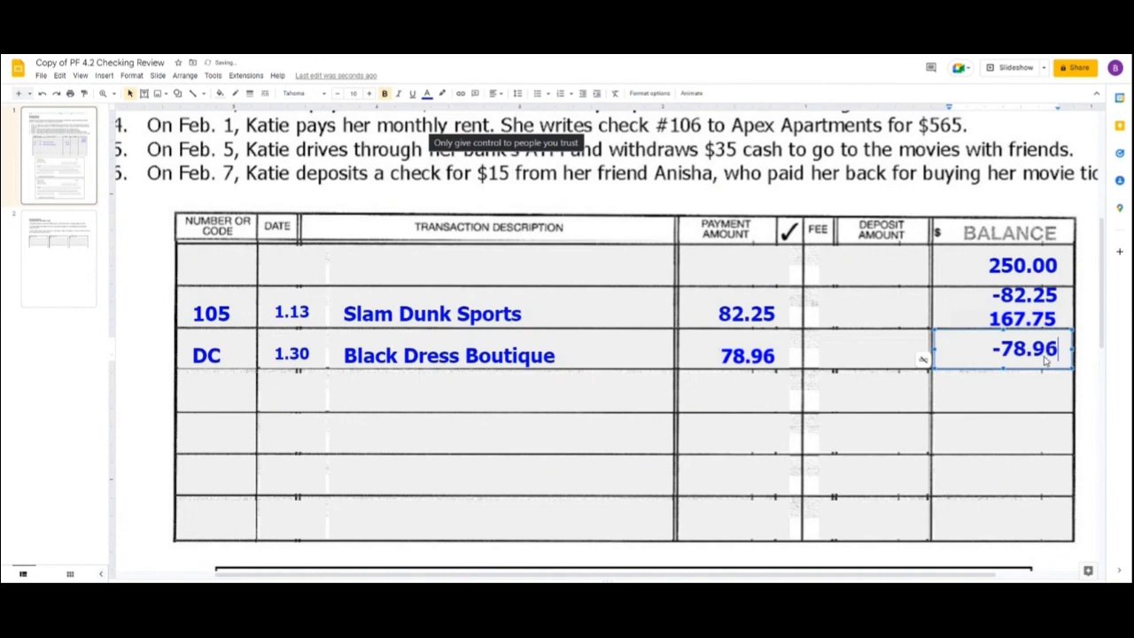
pyautogui.press('Return')
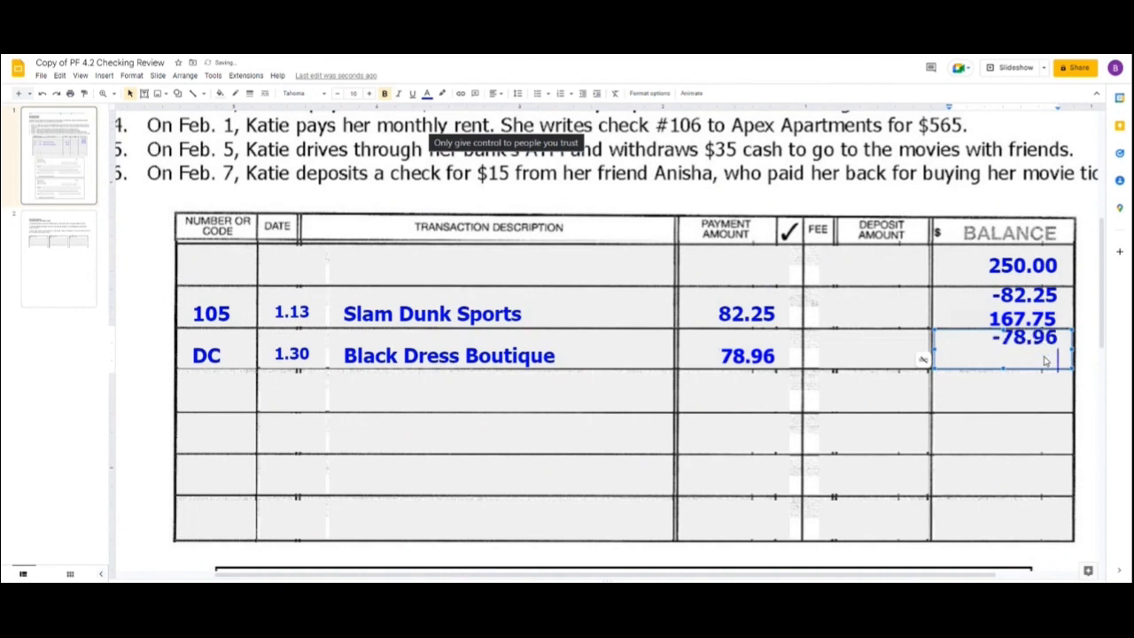
pyautogui.write('88.79')
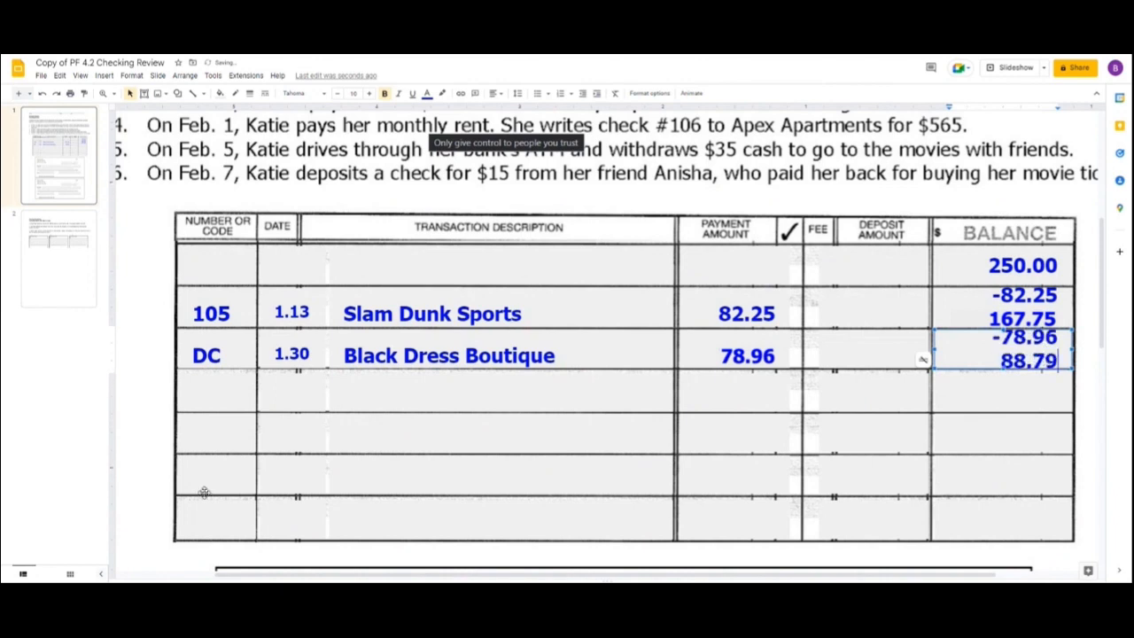
# Fill in the row below Black Dress Boutique with code D, date 2.1 and description Paycheck.
pyautogui.click(227, 404)
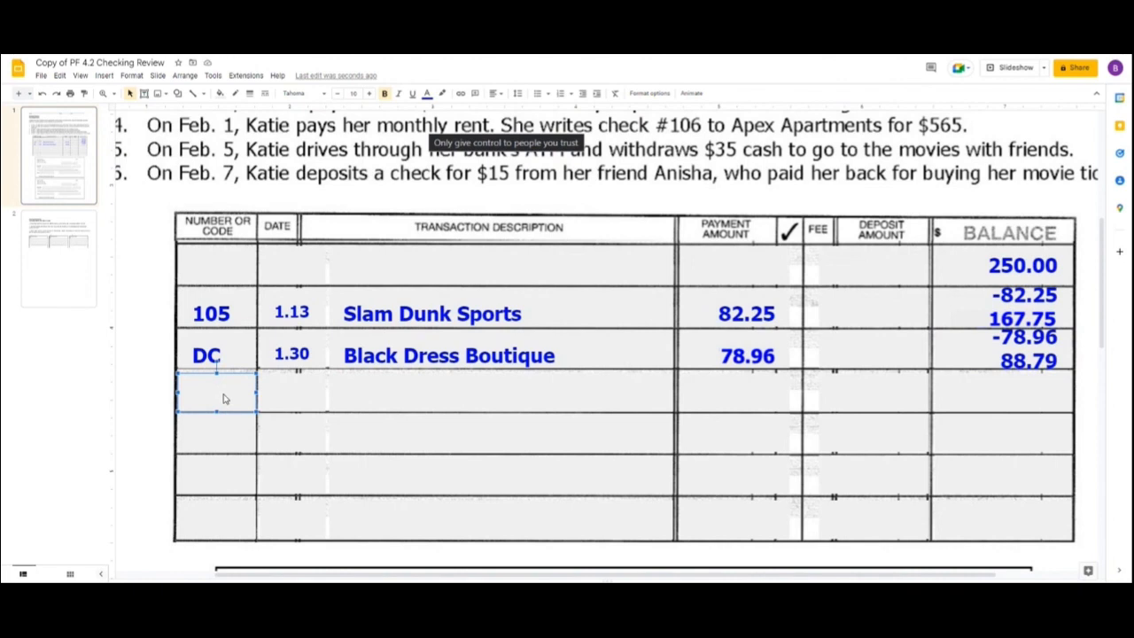
pyautogui.write('D')
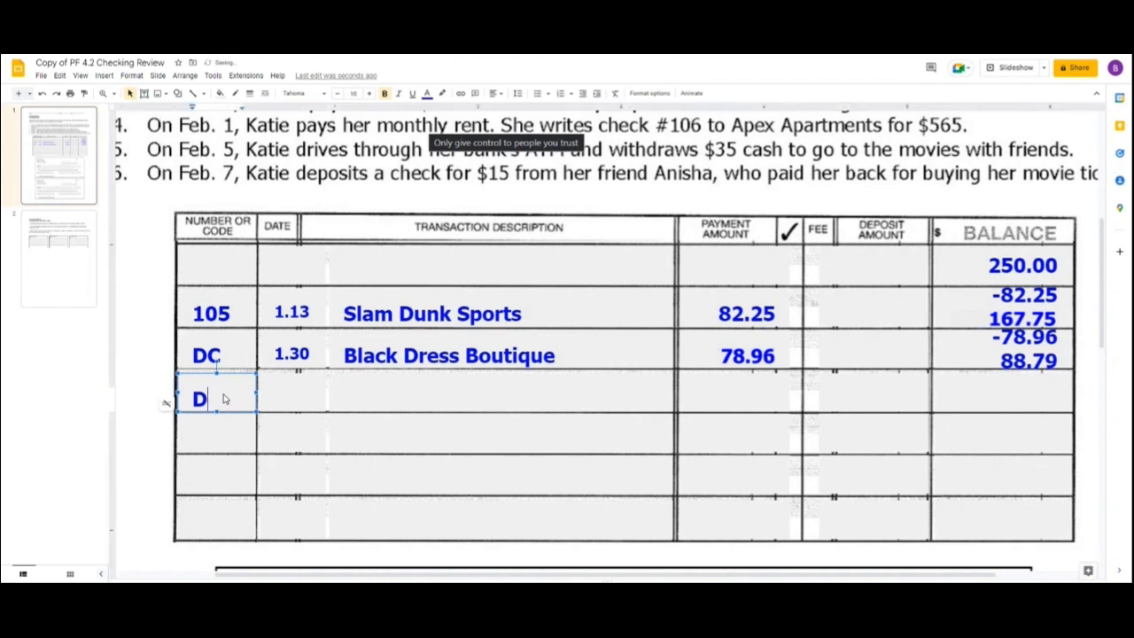
pyautogui.click(280, 399)
pyautogui.write('2.1')
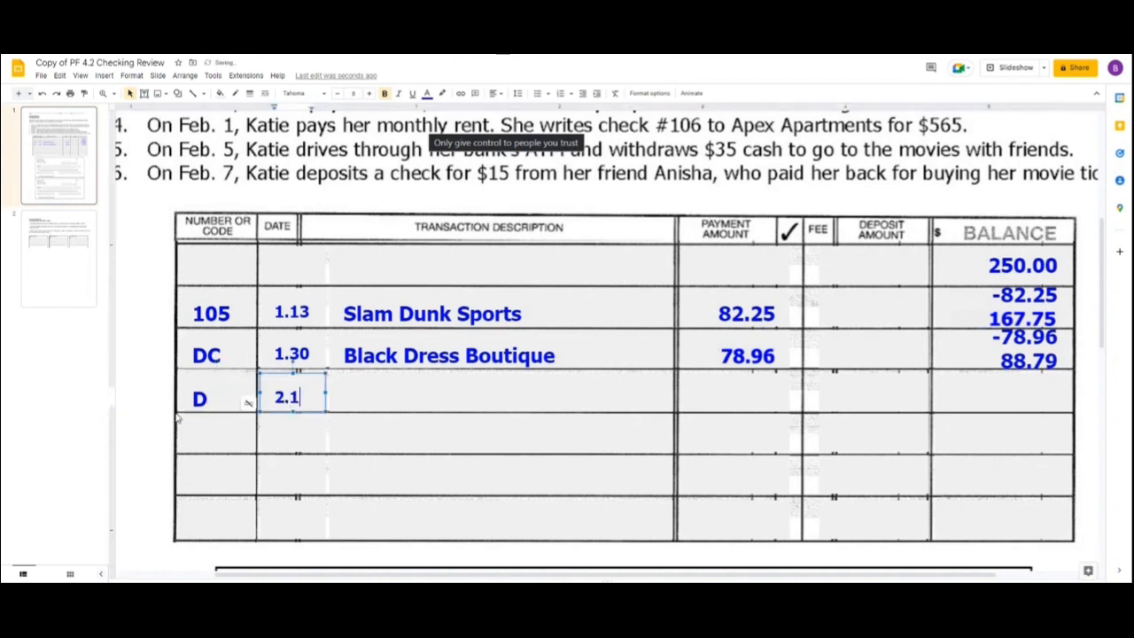
pyautogui.click(382, 392)
pyautogui.write('Paycheck')
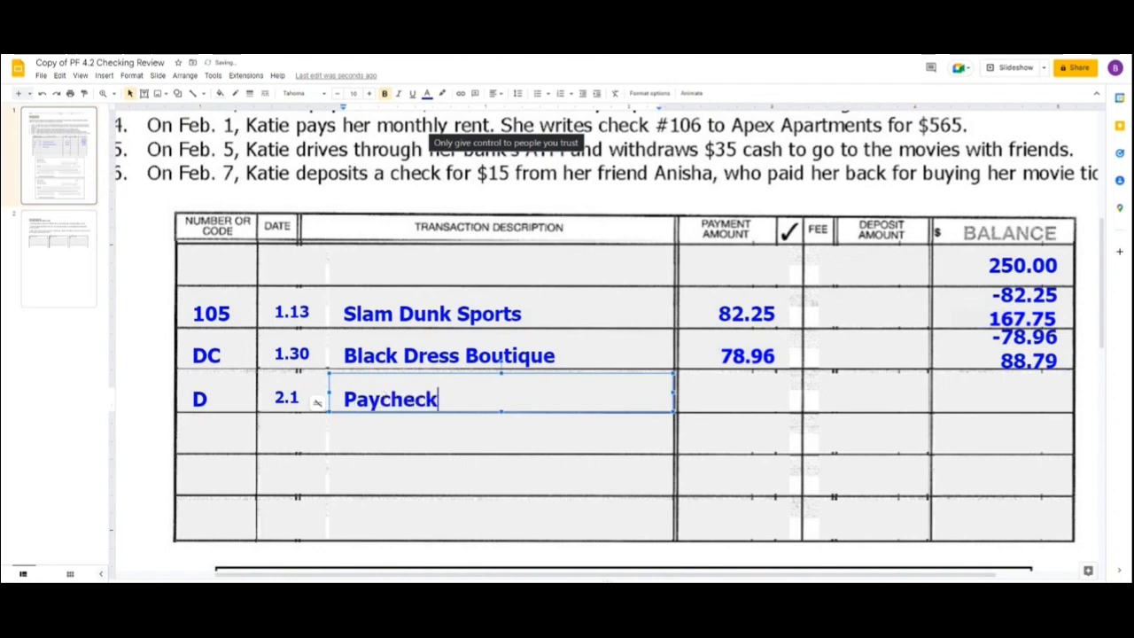
# Record the Paycheck deposit of 650.00 and enter +650.00 with the new balance 738.79 beneath it.
pyautogui.click(892, 383)
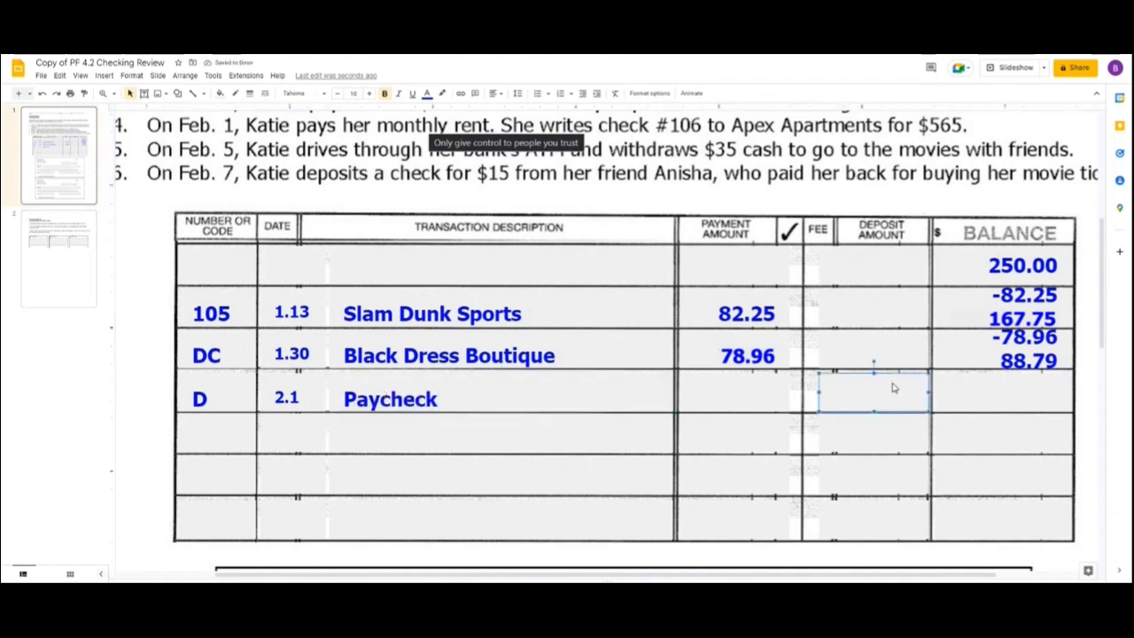
pyautogui.write('650.00')
pyautogui.click(1026, 394)
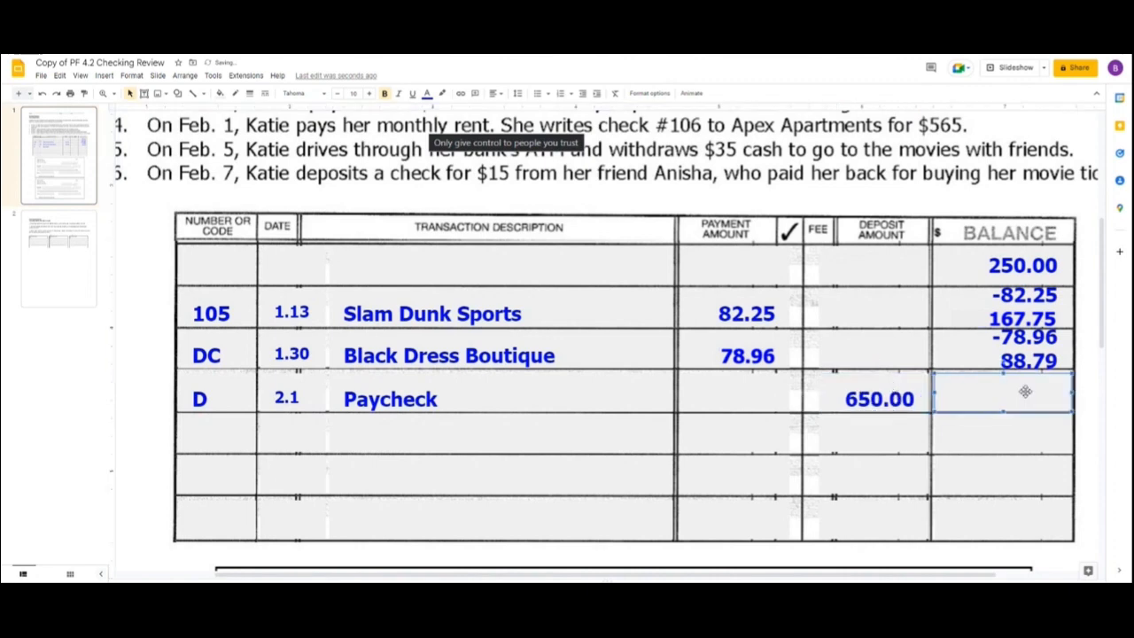
pyautogui.write('+650.00')
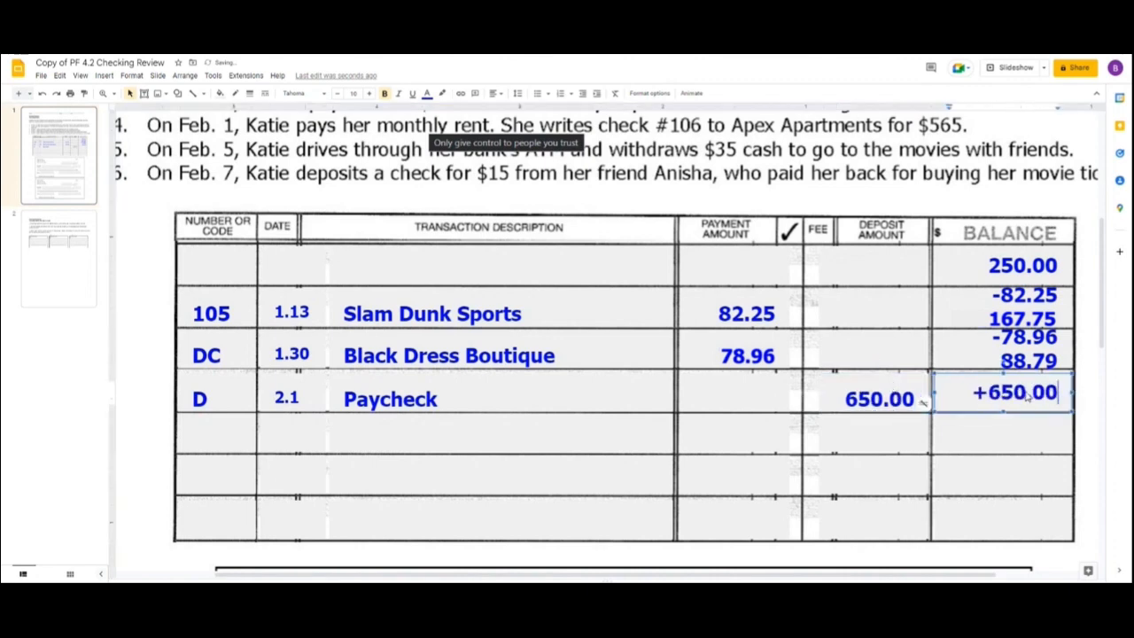
pyautogui.press('Return')
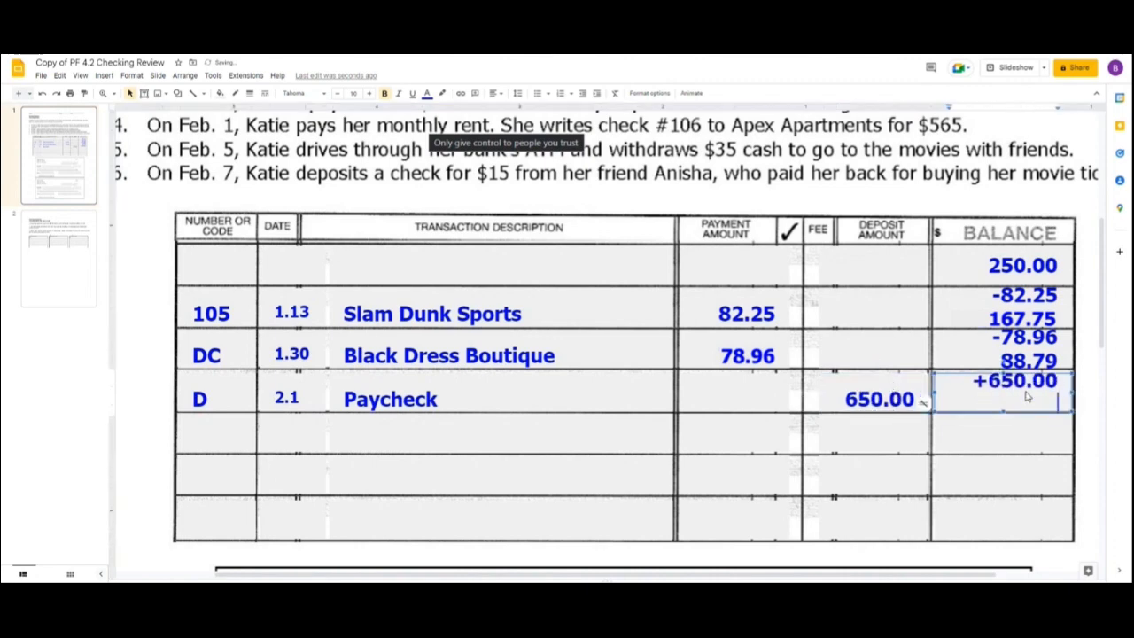
pyautogui.write('738.79')
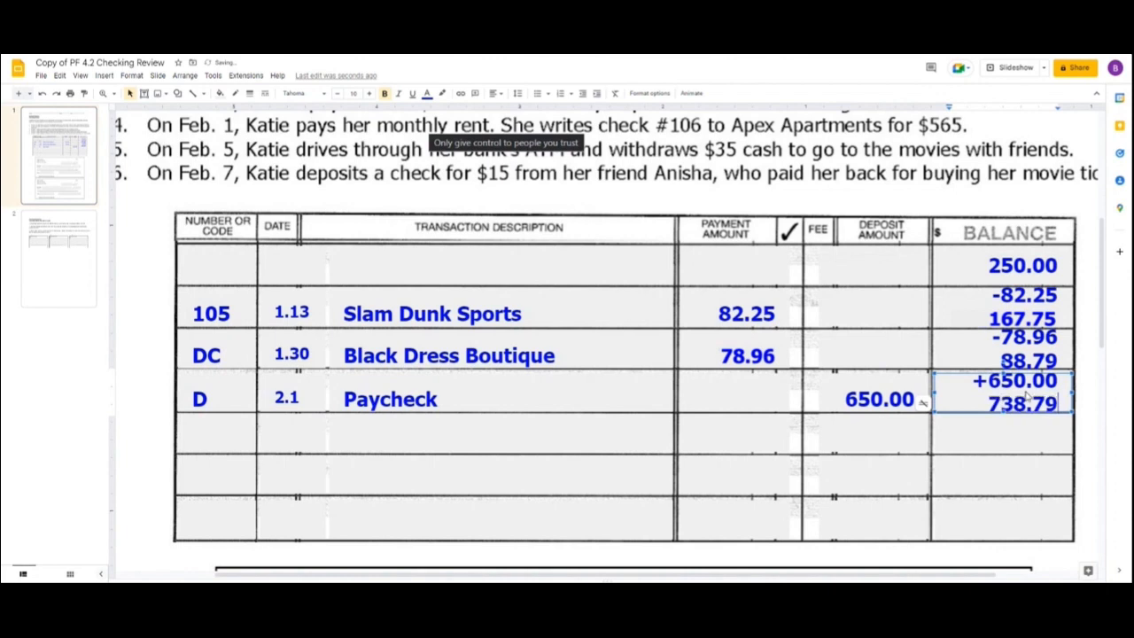
# Fill in the row below Paycheck with number 106, date 2.1 and description Apex Apartments.
pyautogui.click(236, 433)
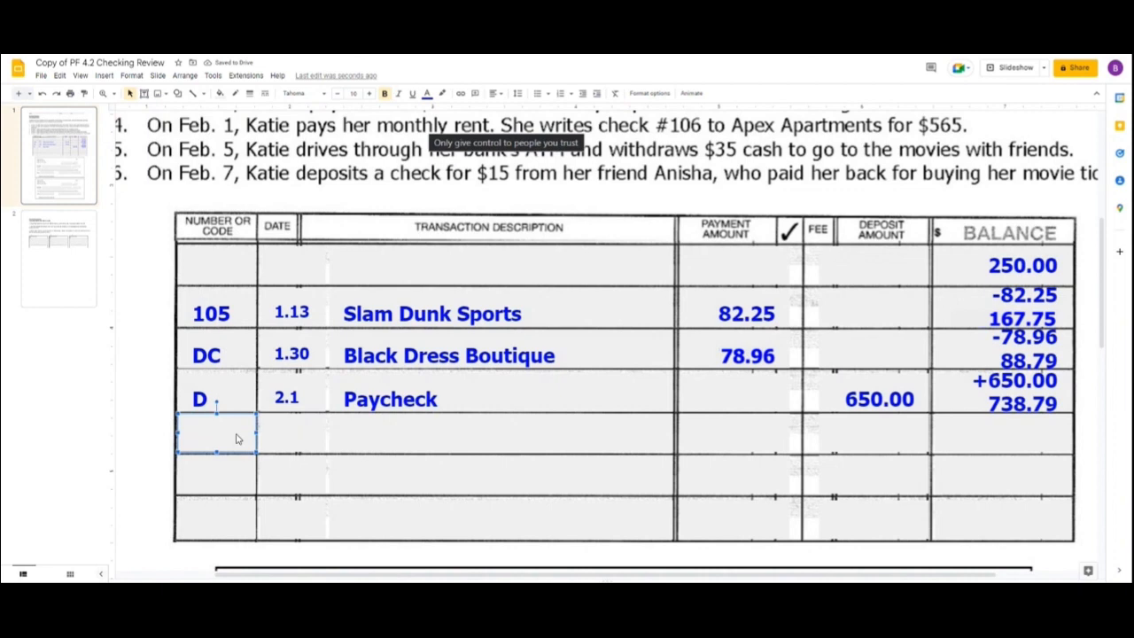
pyautogui.write('106')
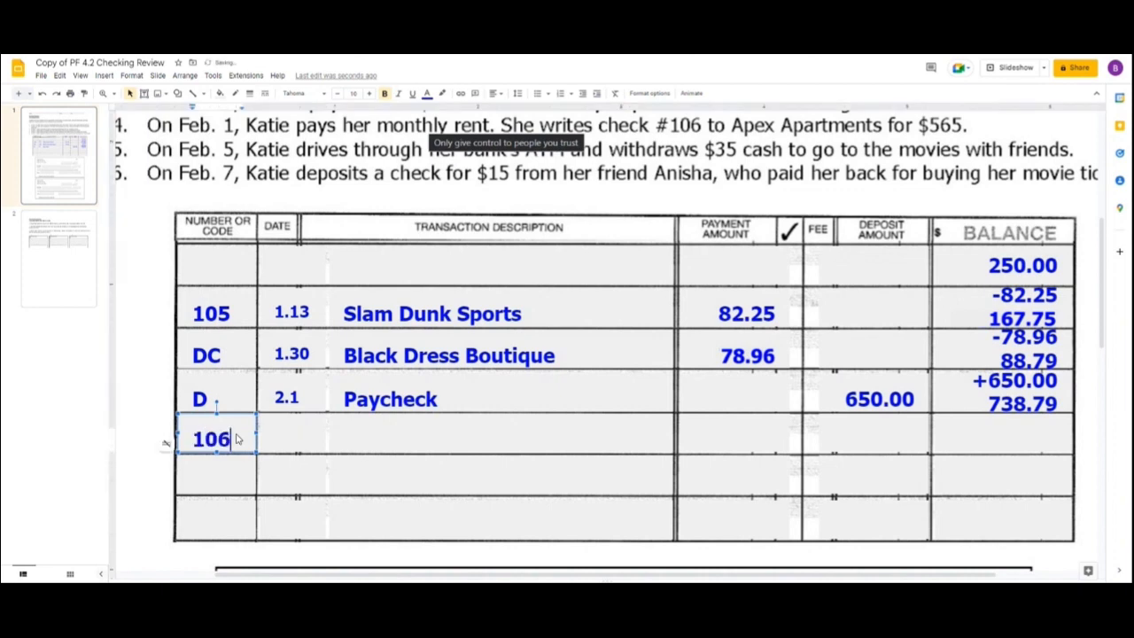
pyautogui.click(297, 439)
pyautogui.write('2.1')
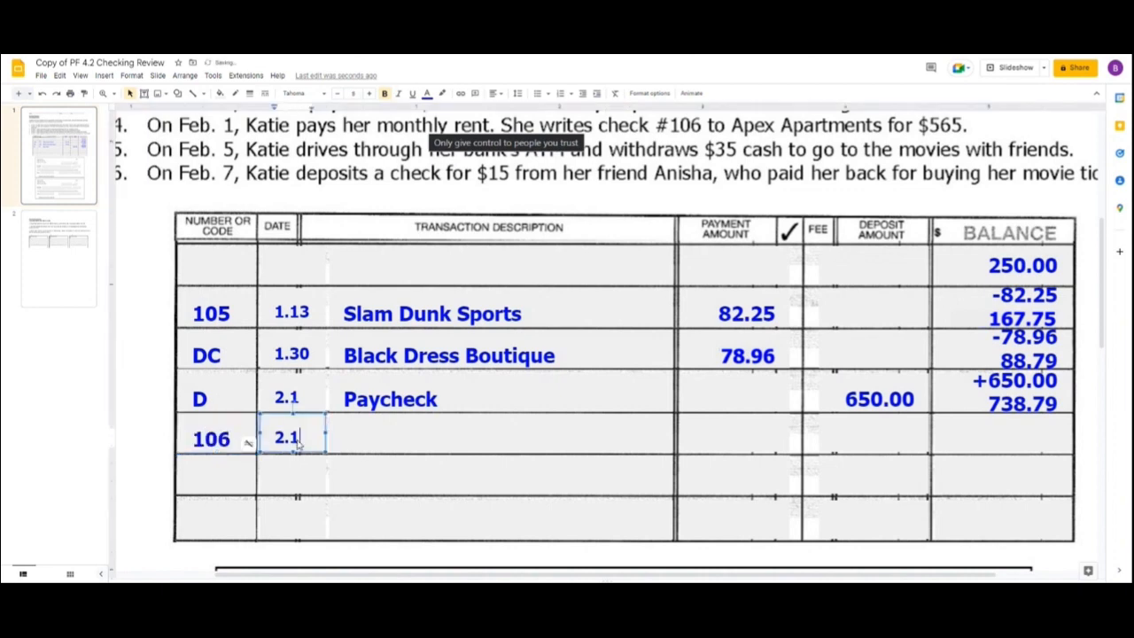
pyautogui.click(435, 437)
pyautogui.write('Ape')
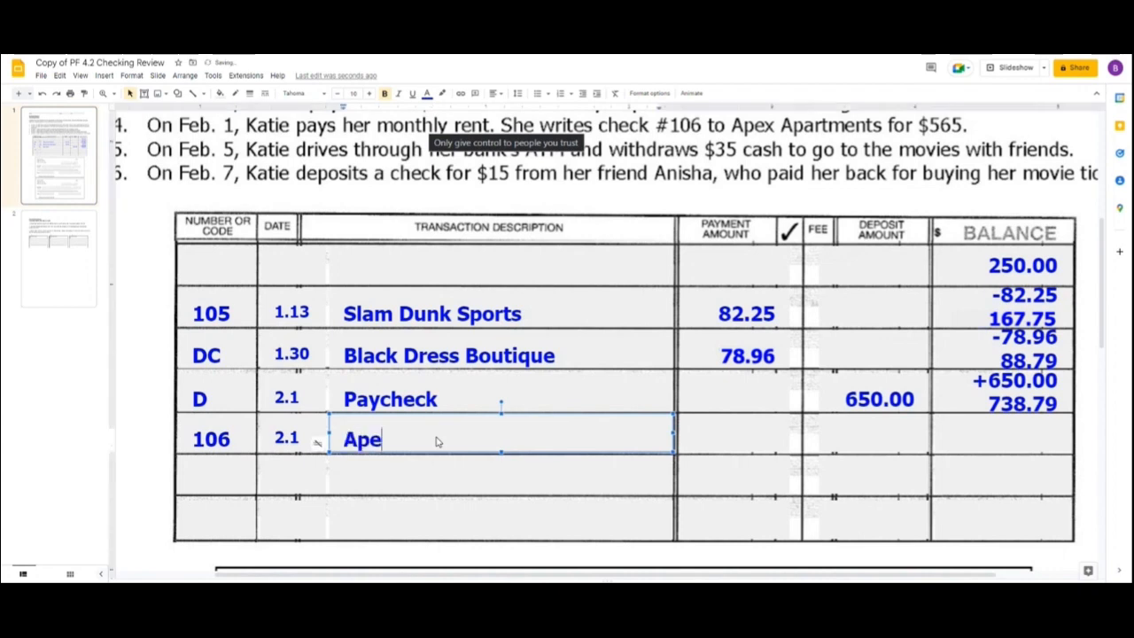
pyautogui.write('x Apartments')
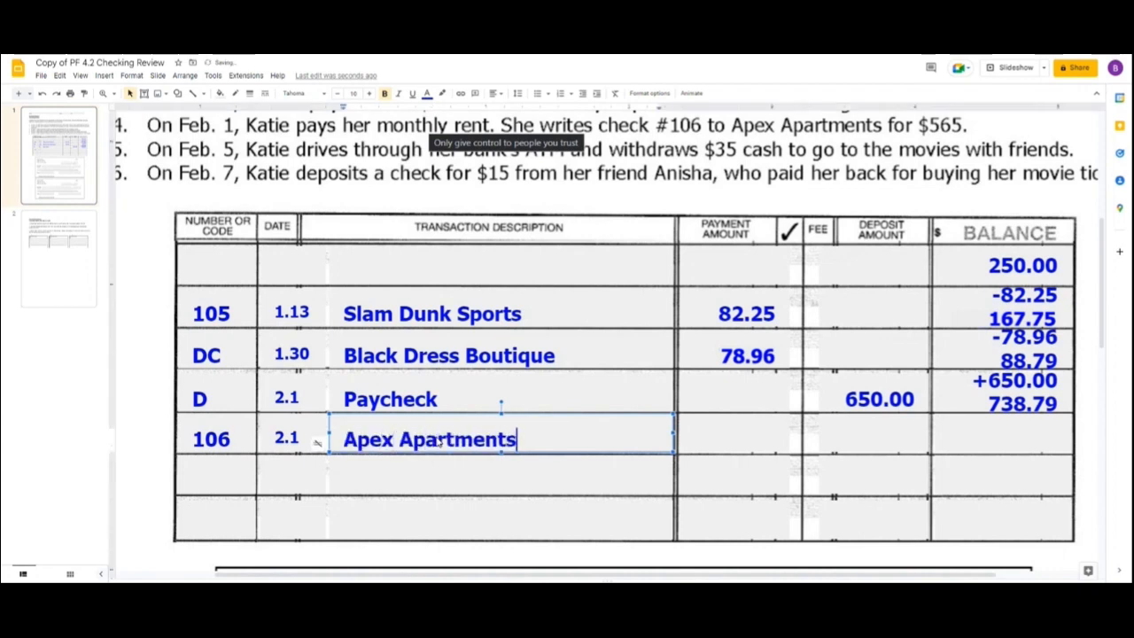
# Record the Apex Apartments payment of 565.00 and enter -565.00 with the new balance 173.79 beneath it.
pyautogui.click(755, 437)
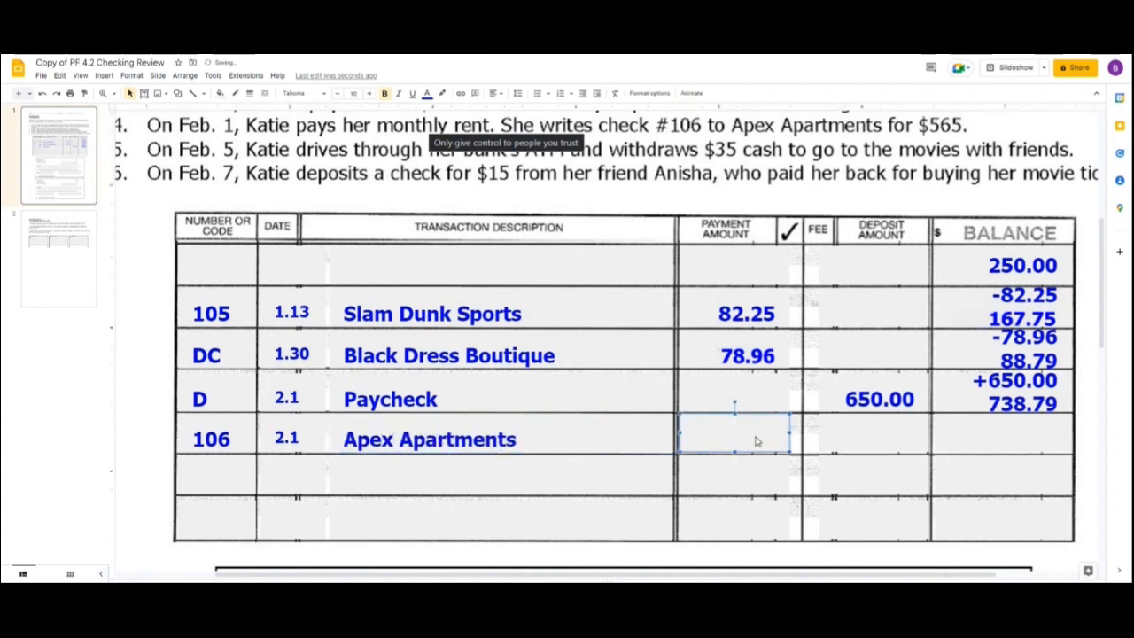
pyautogui.write('565.00')
pyautogui.click(1025, 448)
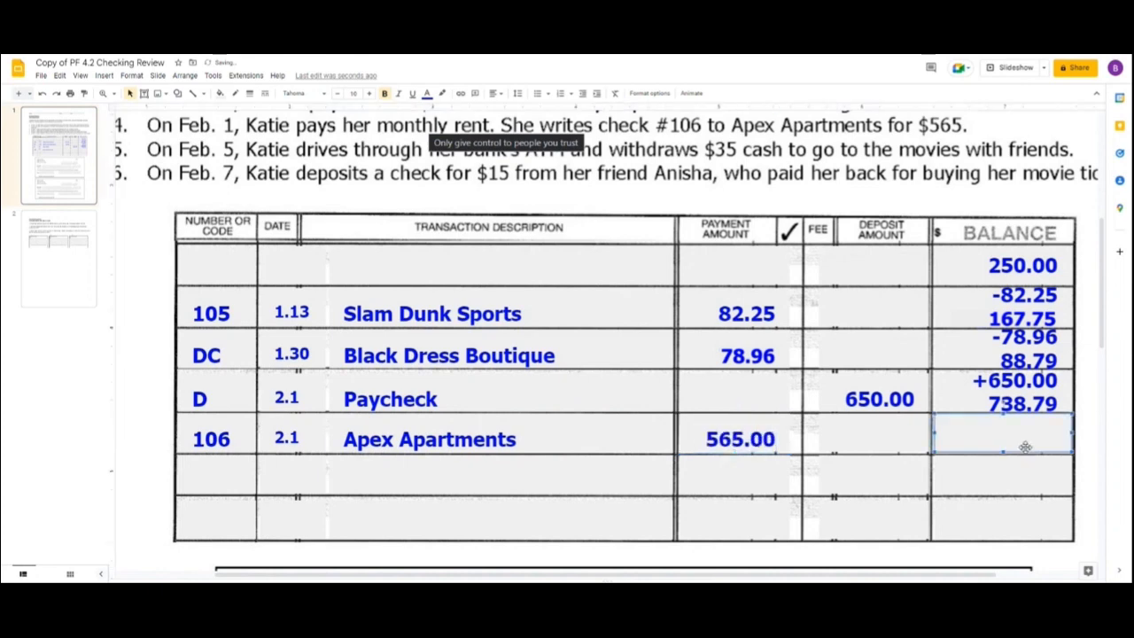
pyautogui.write('-565.00')
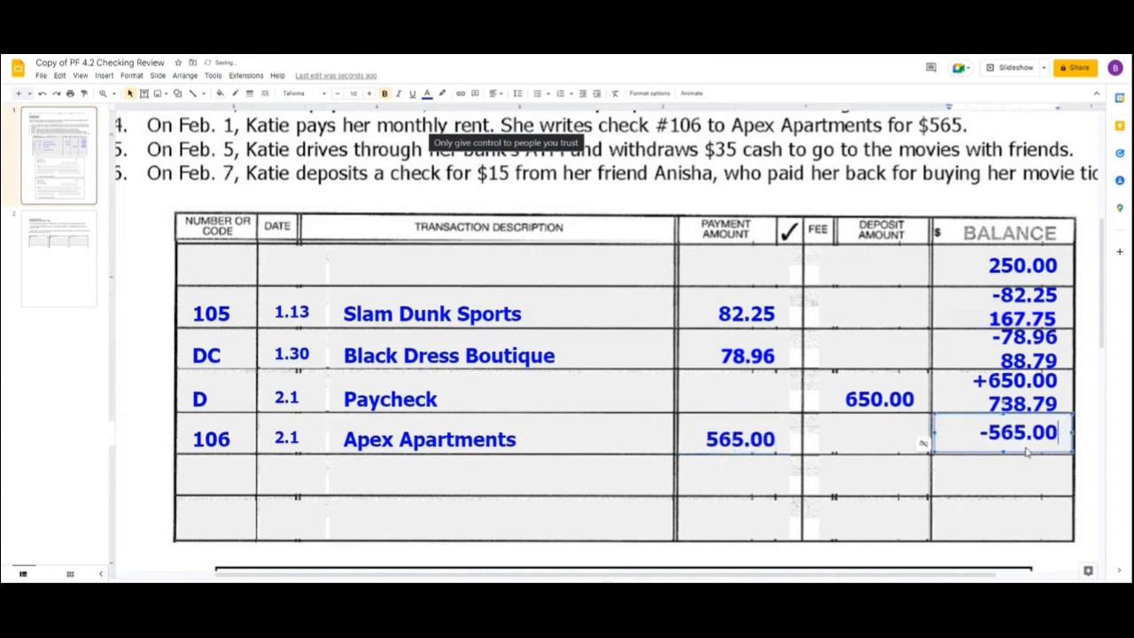
pyautogui.press('Return')
pyautogui.write('173.79')
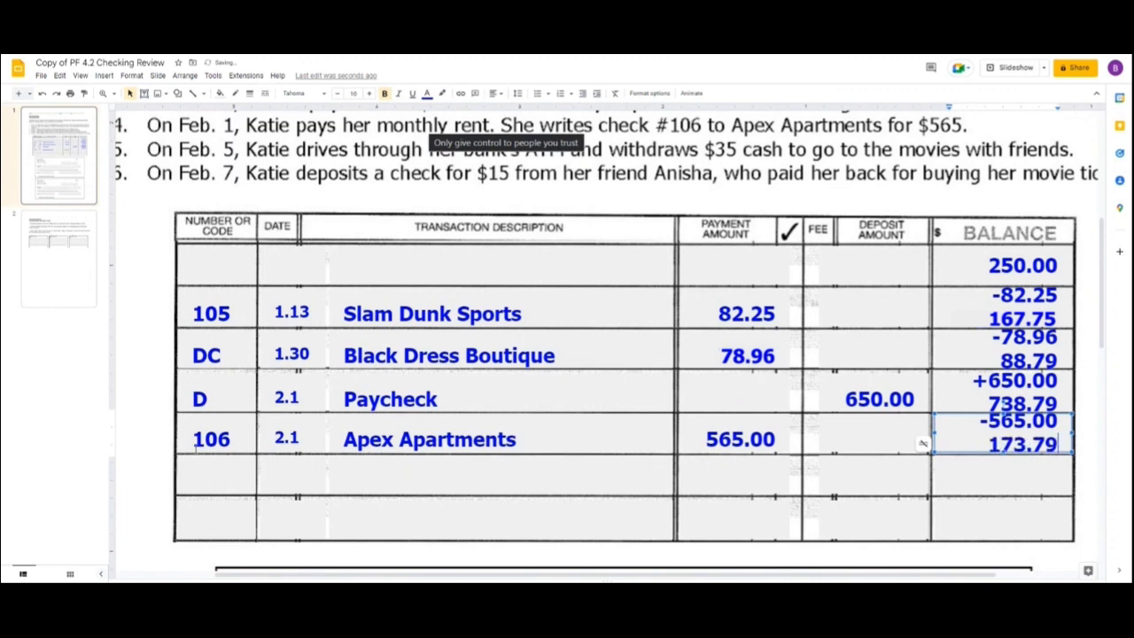
# Fill in the row below Apex Apartments with code ATM, date 2.5 and description ATM withdrawal for movies.
pyautogui.click(227, 479)
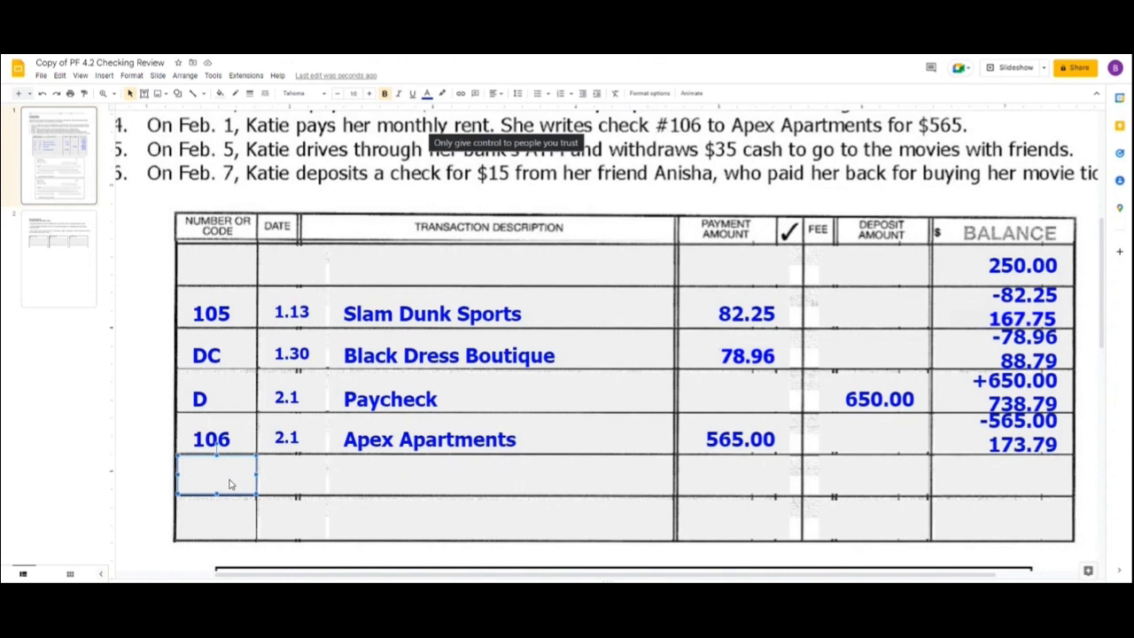
pyautogui.write('ATM')
pyautogui.click(279, 487)
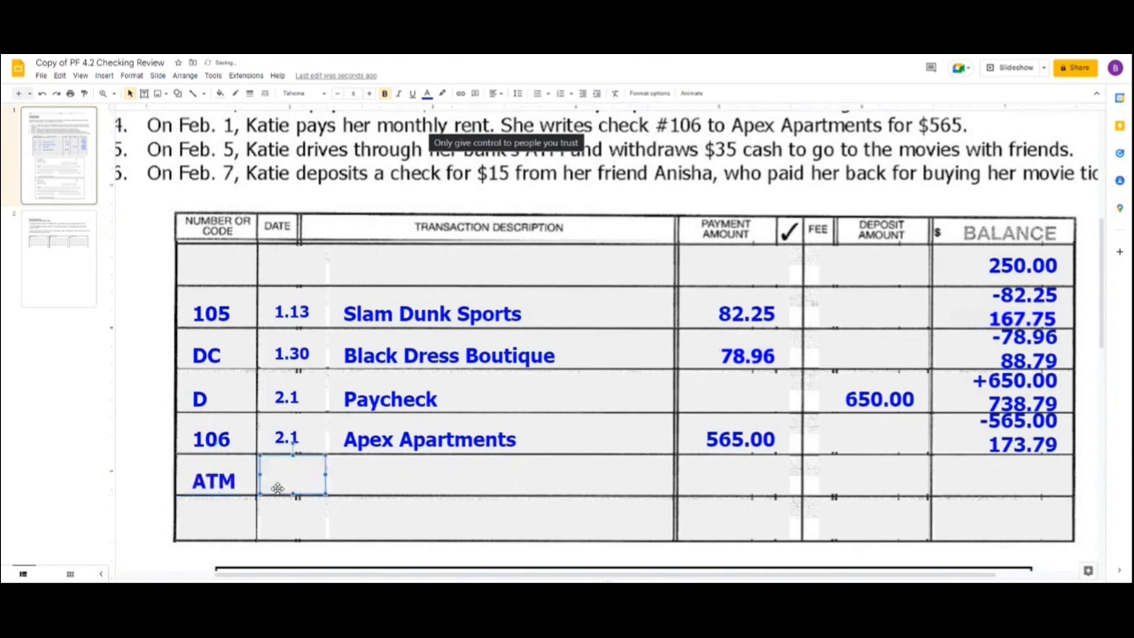
pyautogui.write('2.5')
pyautogui.click(375, 476)
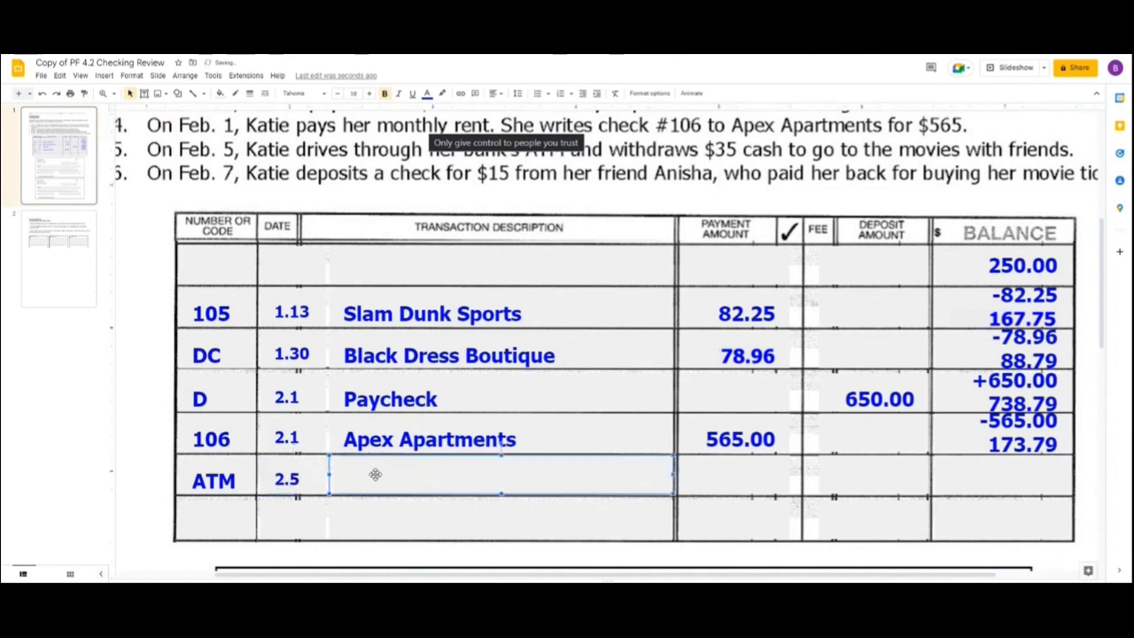
pyautogui.write('ATM with')
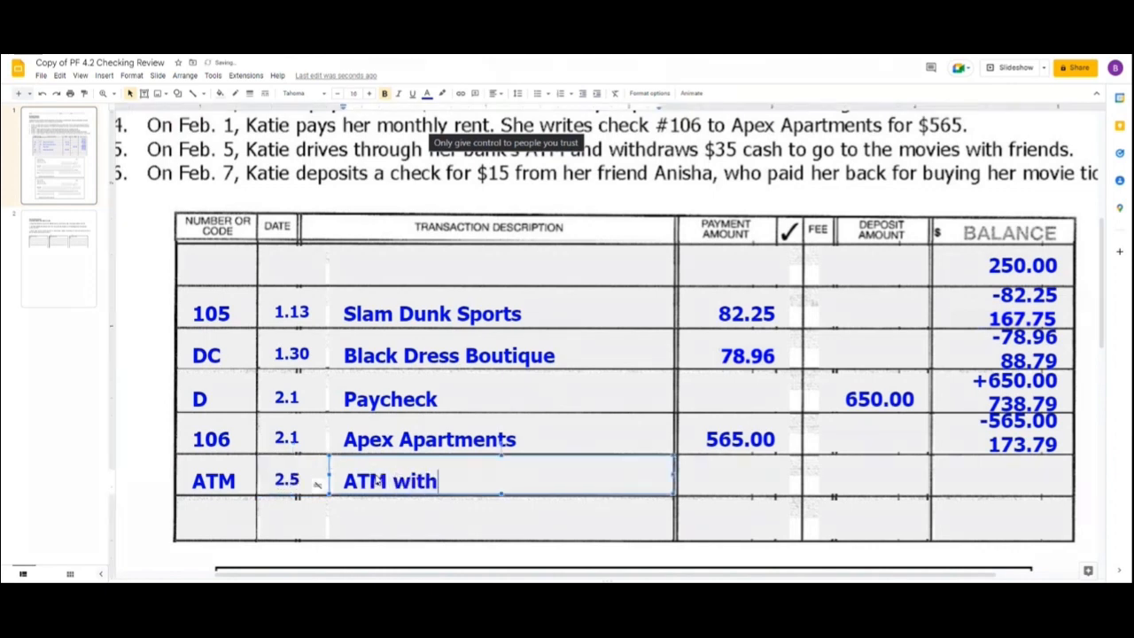
pyautogui.write('drawal')
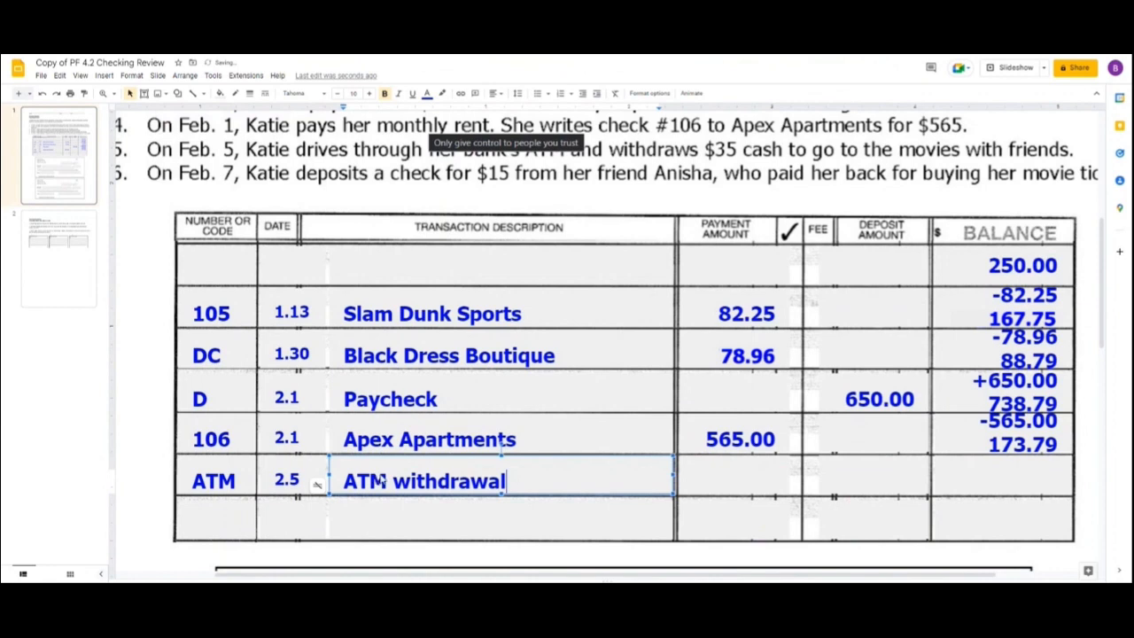
pyautogui.write(' for ')
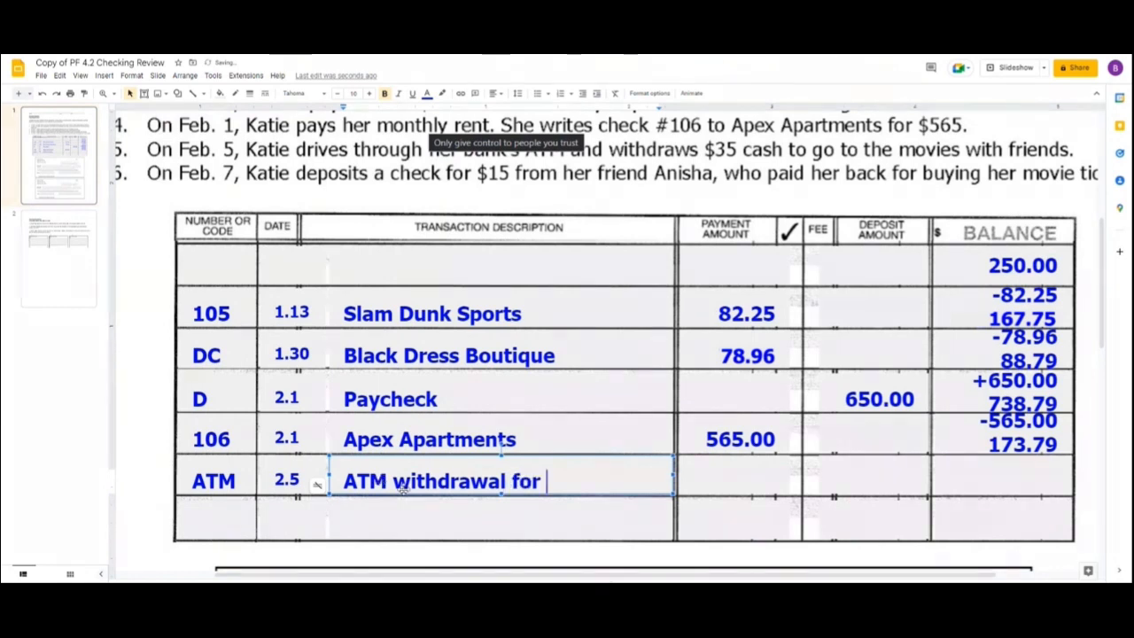
pyautogui.write('movies')
# Record the ATM withdrawal payment of 35.00 and enter -35.00 with the new balance 138.79 beneath it.
pyautogui.click(745, 478)
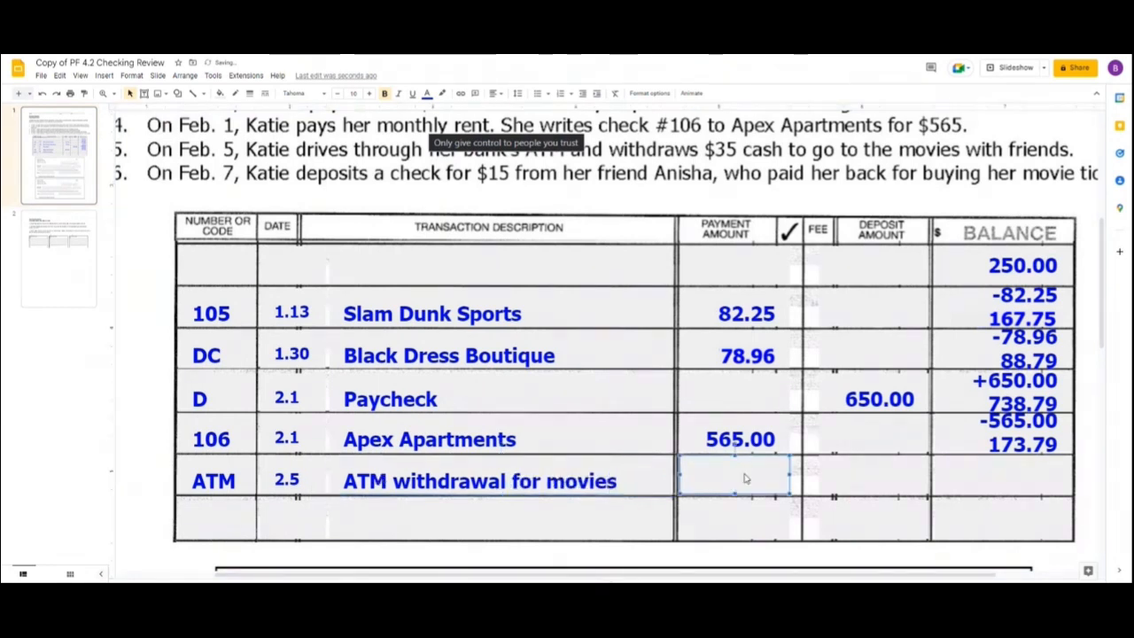
pyautogui.write('35.00')
pyautogui.click(1048, 470)
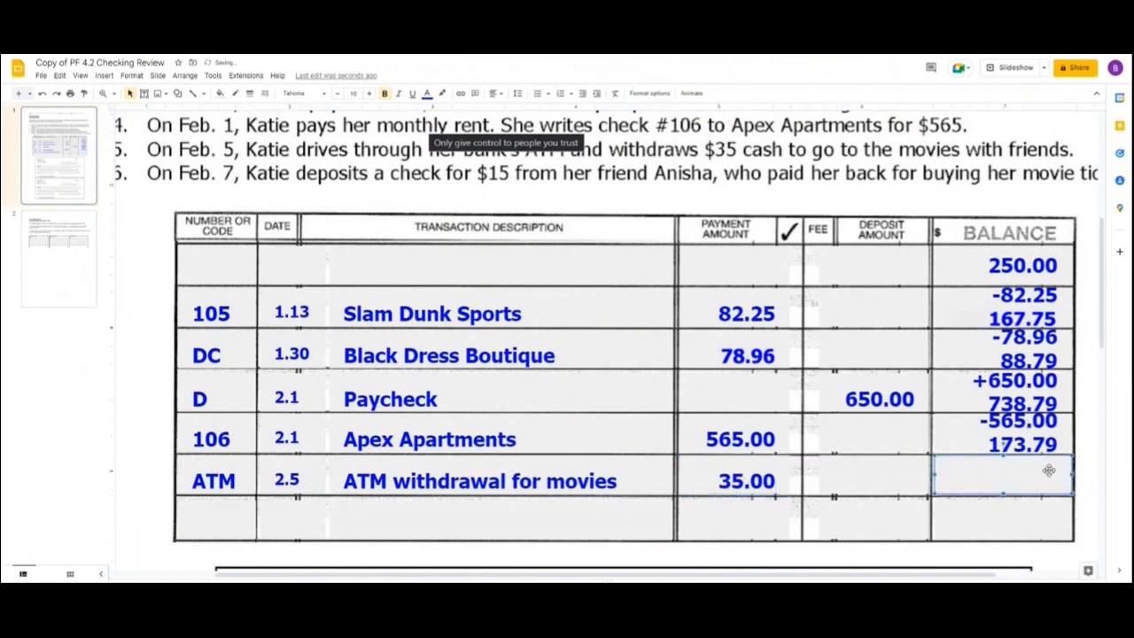
pyautogui.write('-35.00 ')
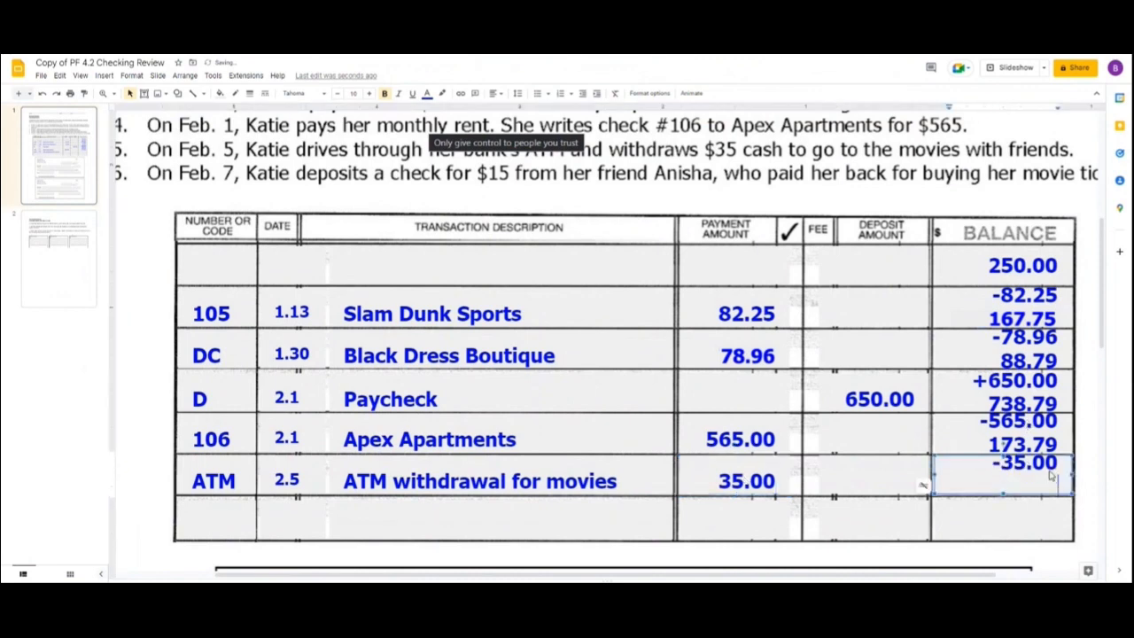
pyautogui.write('138.79')
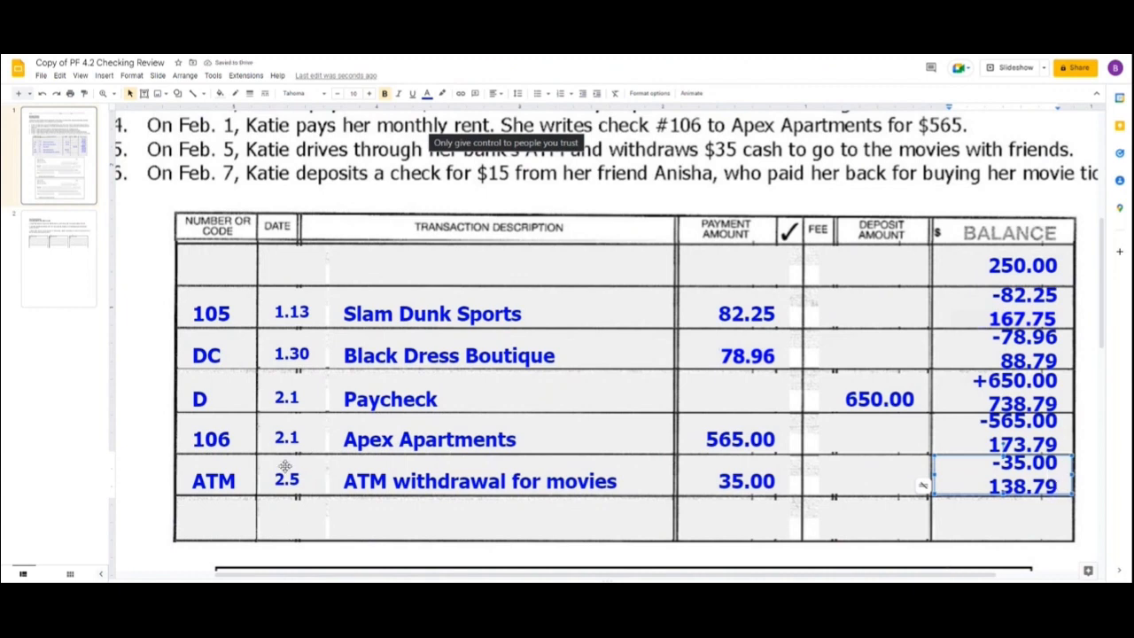
# Fill in the last register row with code D, date 2.7 and a description of the check deposit naming the friend.
pyautogui.click(209, 523)
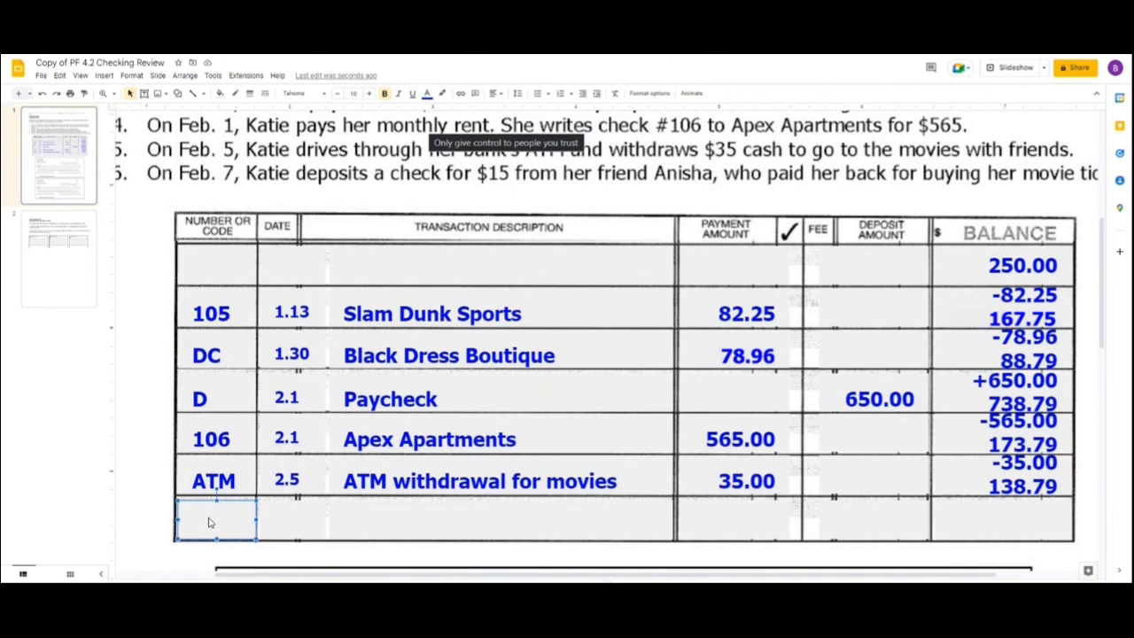
pyautogui.write('D')
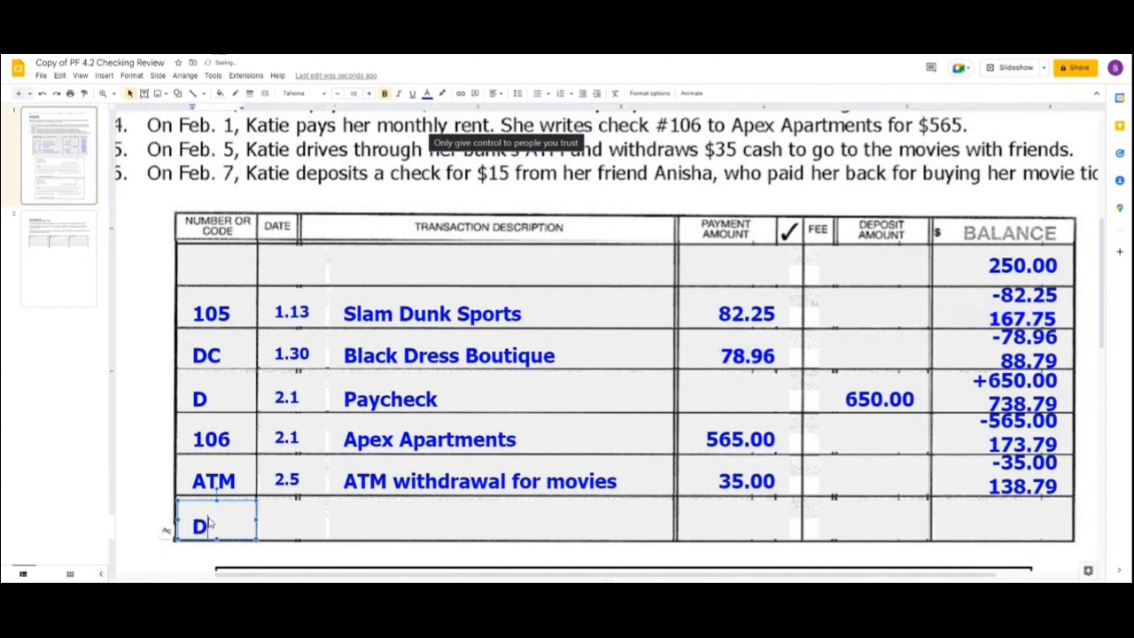
pyautogui.click(278, 518)
pyautogui.write('2.7')
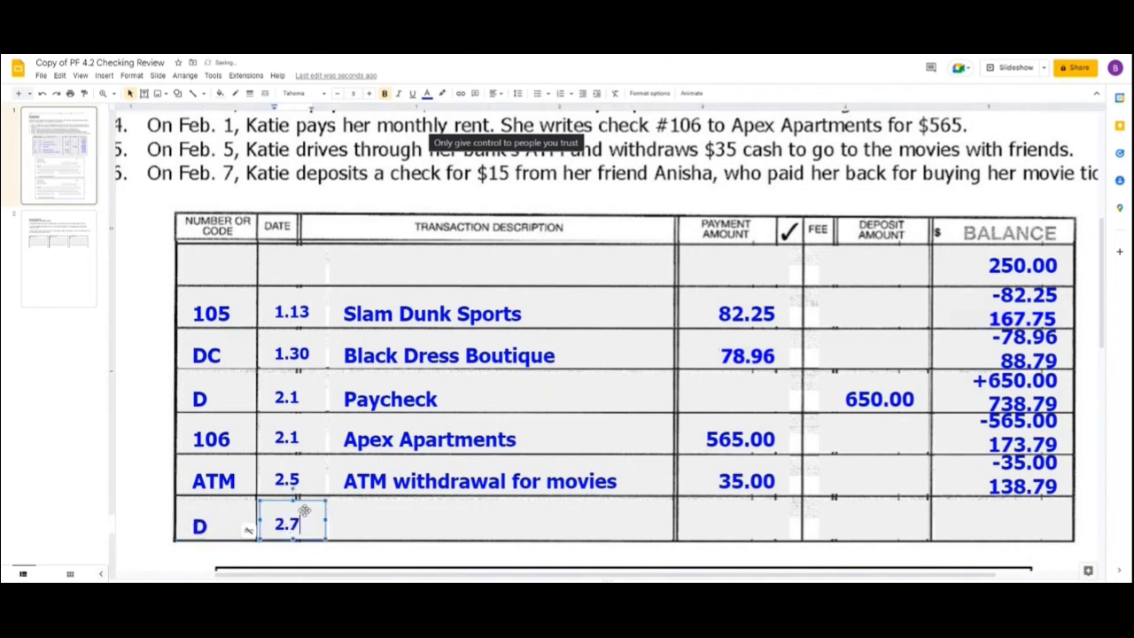
pyautogui.click(361, 516)
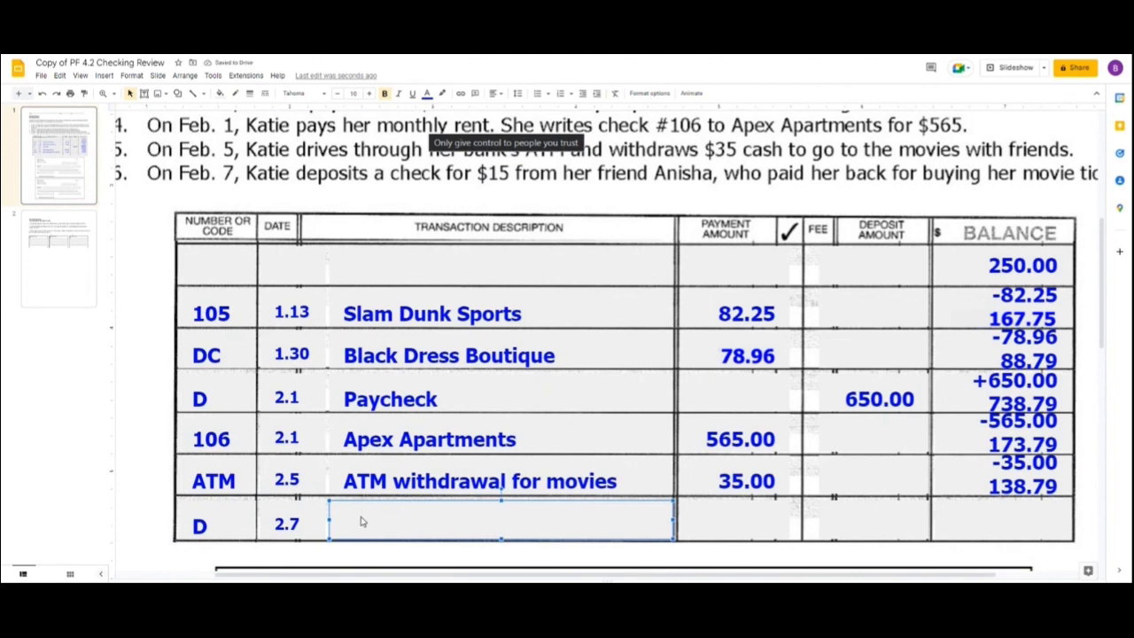
pyautogui.write('Deposit check fr')
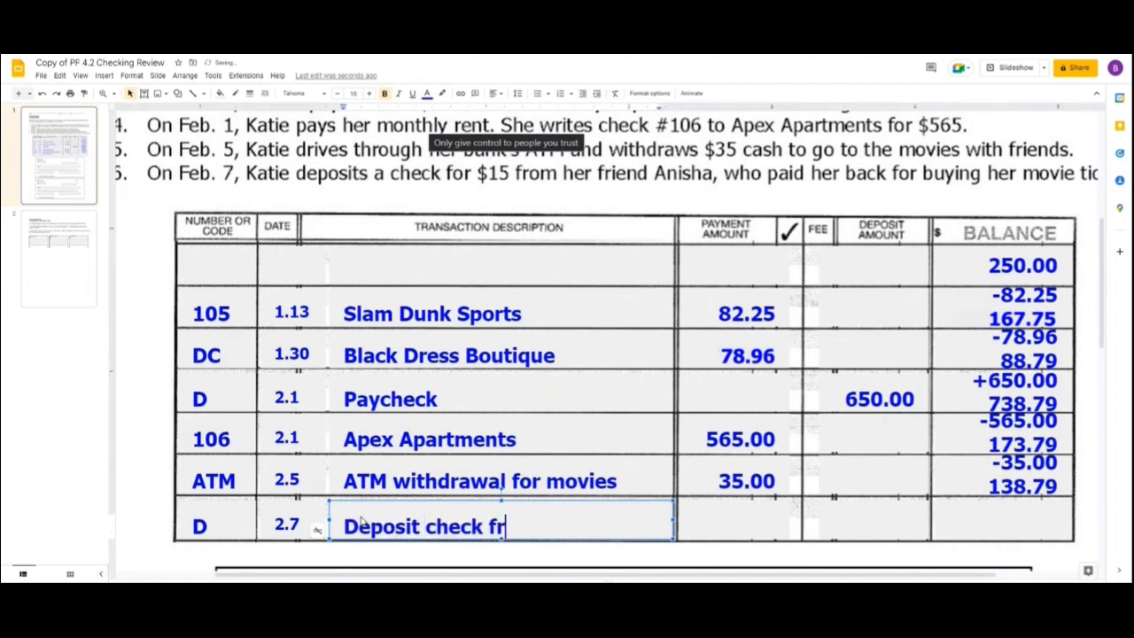
pyautogui.write('om Anisha')
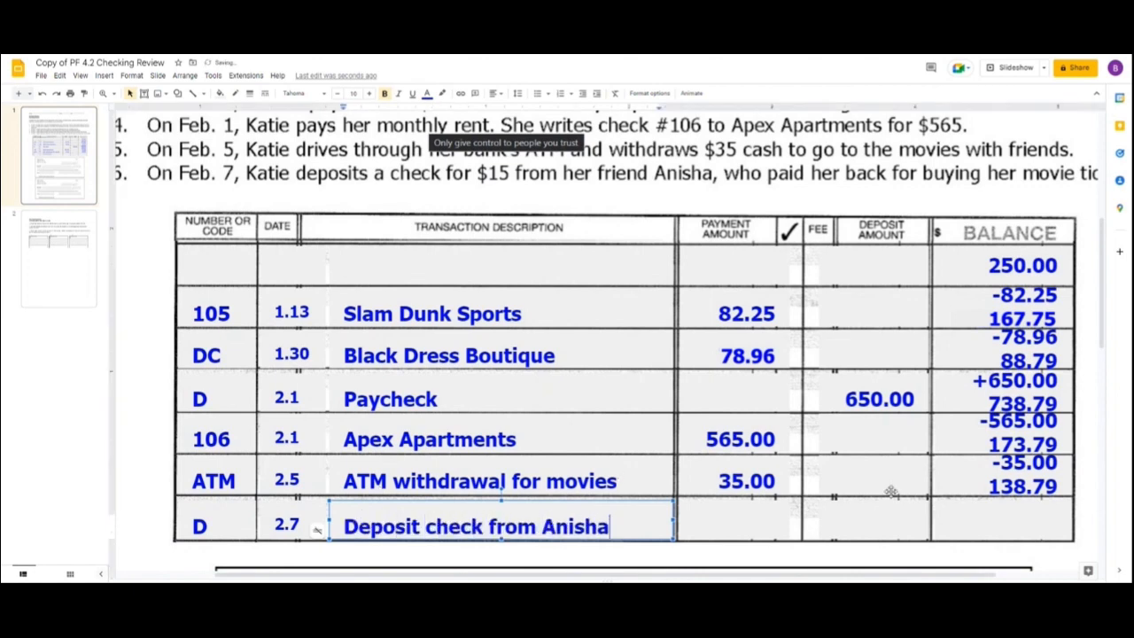
# Record the friend's check deposit of 15.00 and enter +15.00 with the new balance 153.79 beneath it.
pyautogui.click(856, 521)
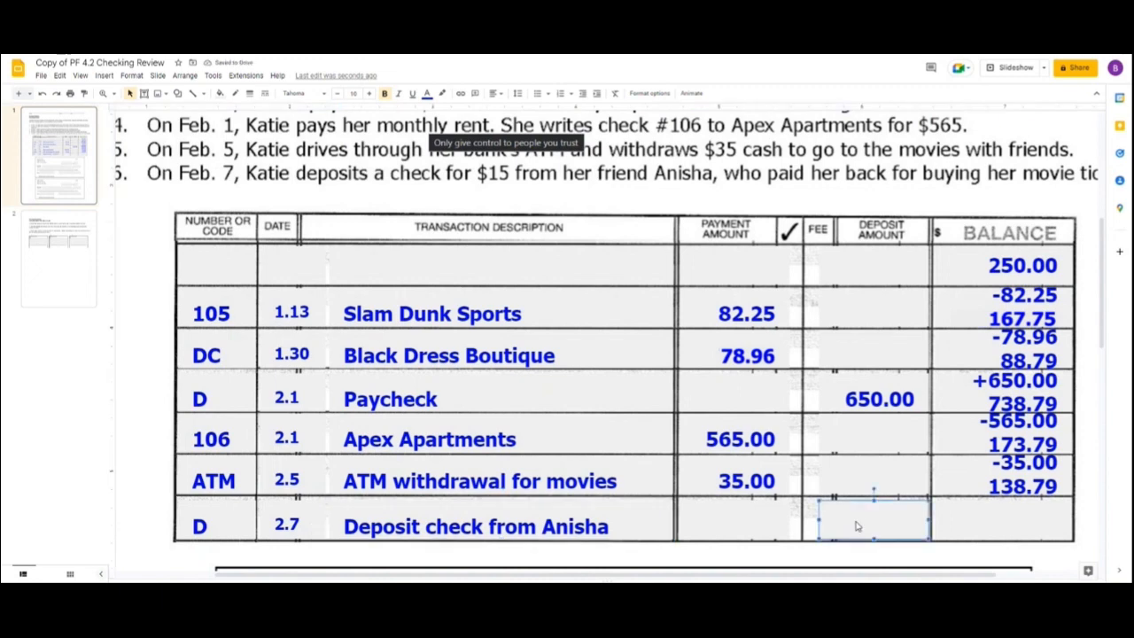
pyautogui.write('15.00')
pyautogui.click(1050, 522)
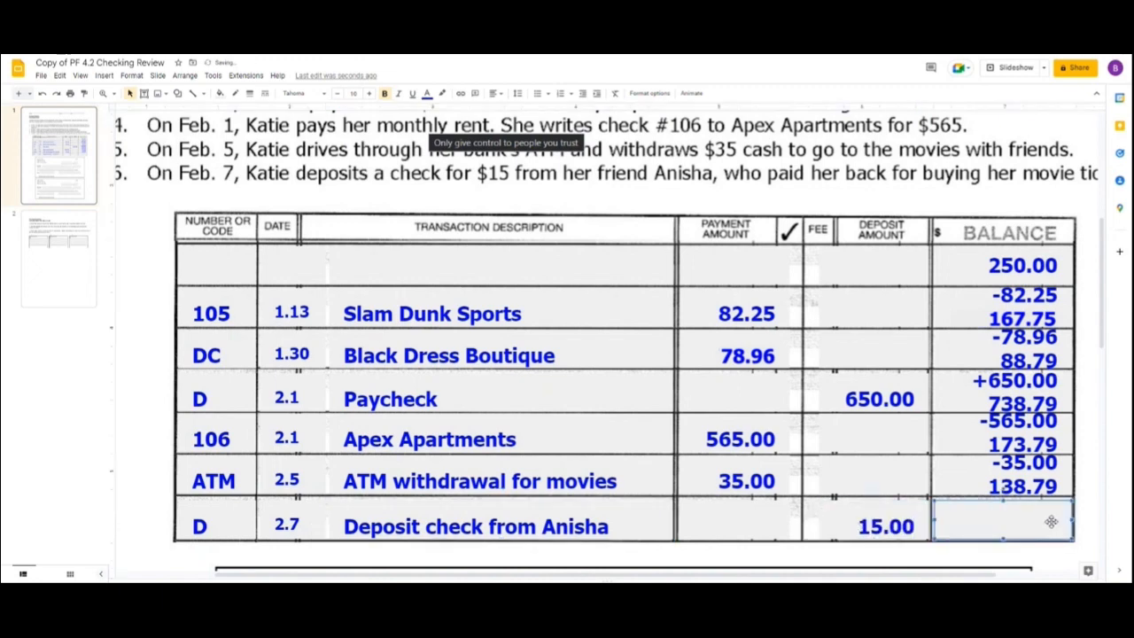
pyautogui.write('+15.00')
pyautogui.press('Return')
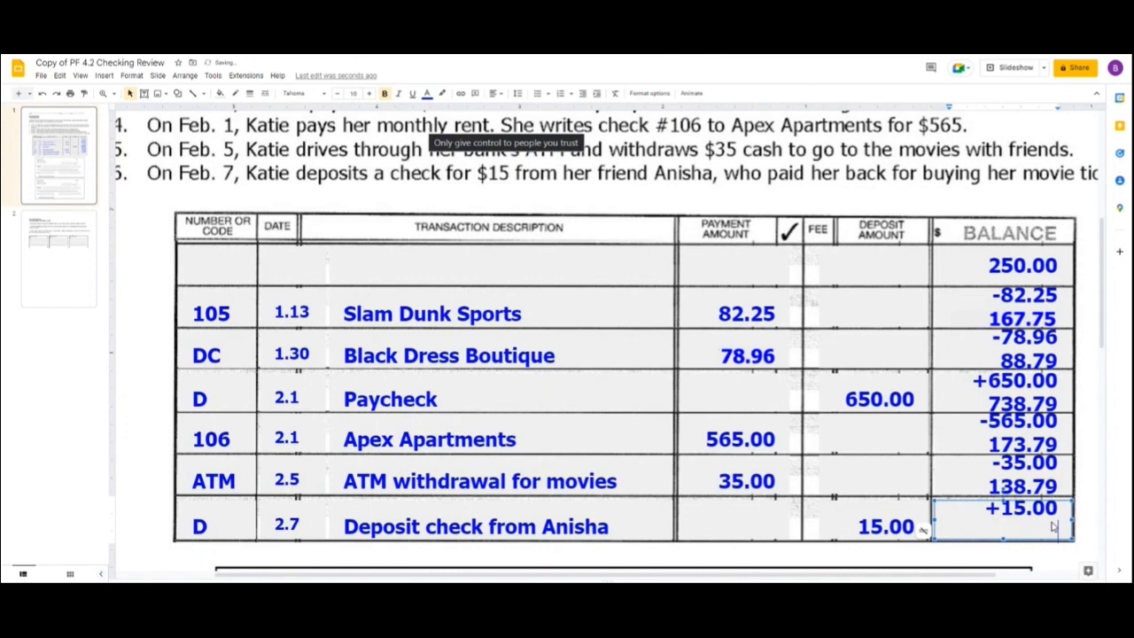
pyautogui.write('153.79')
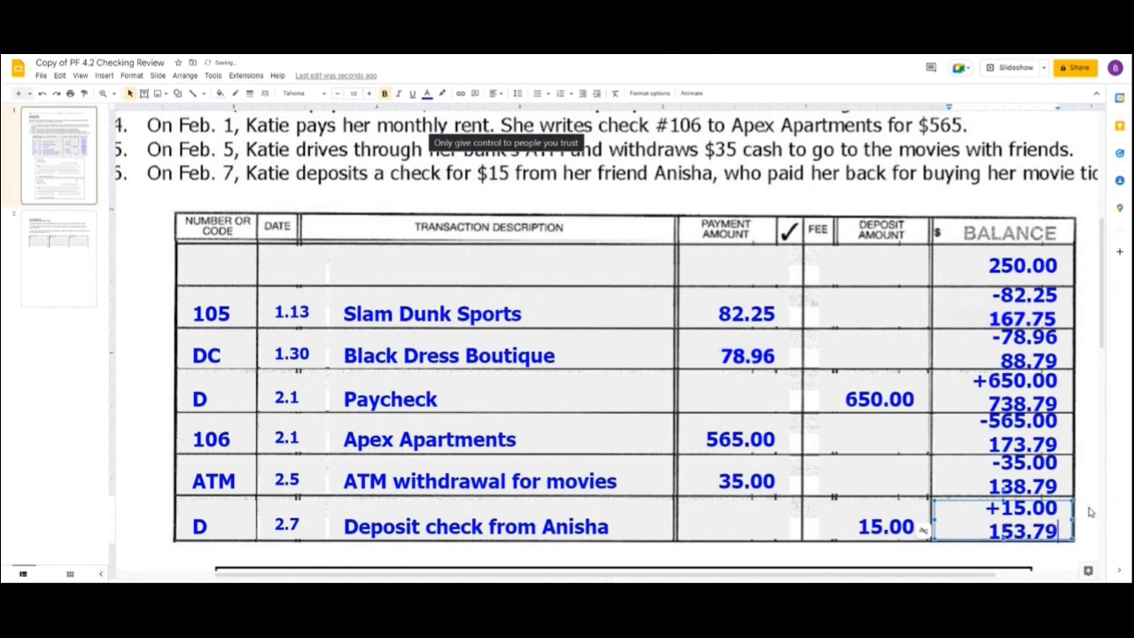
pyautogui.click(1091, 512)
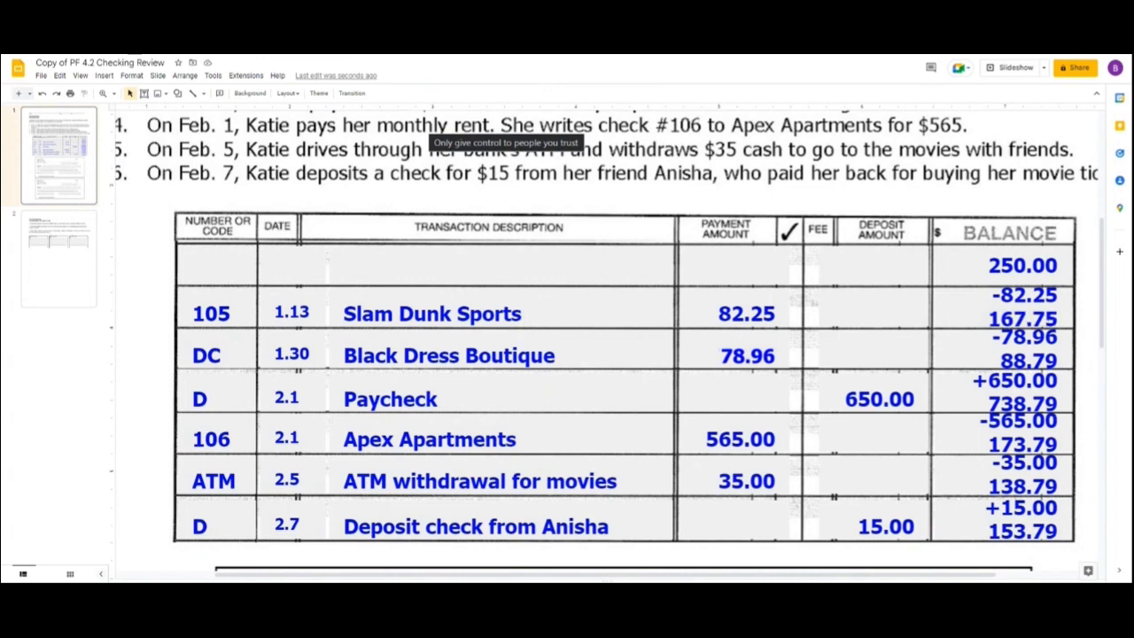
# Date check 105 below the register Jan 13 with the year 22.
pyautogui.scroll(-6, 560, 322)
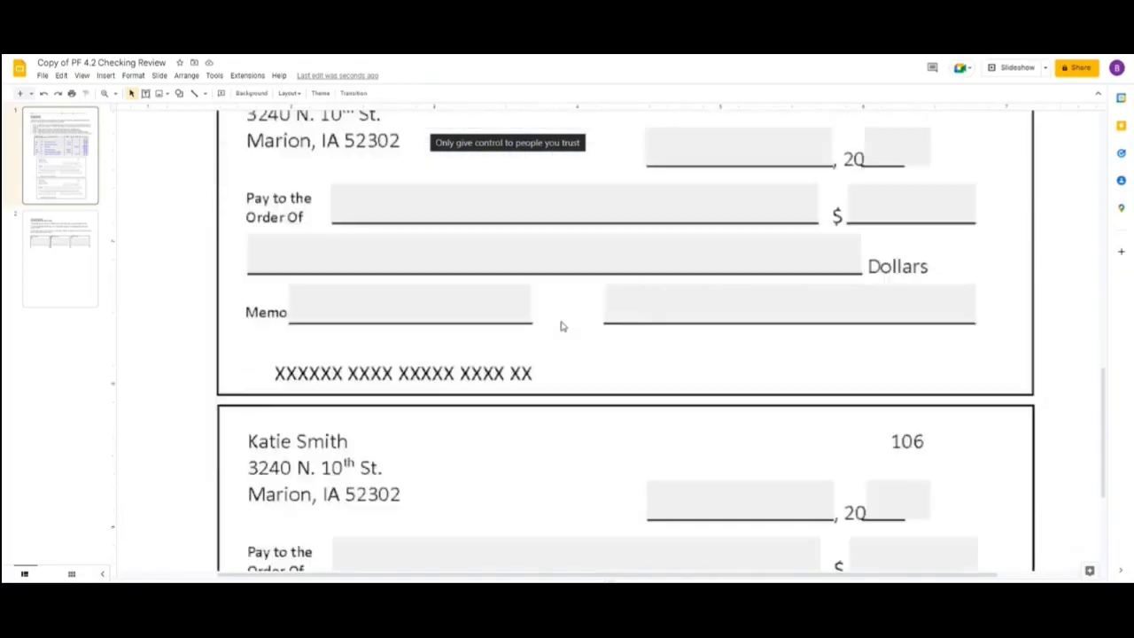
pyautogui.scroll(2, 562, 324)
pyautogui.click(763, 297)
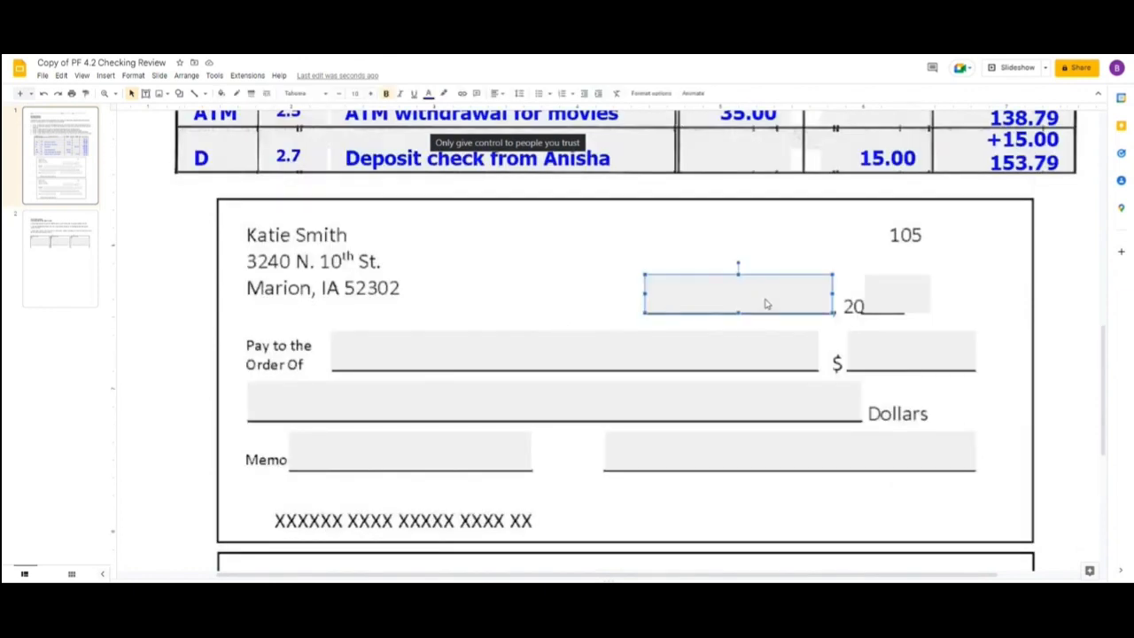
pyautogui.write('Jan 13')
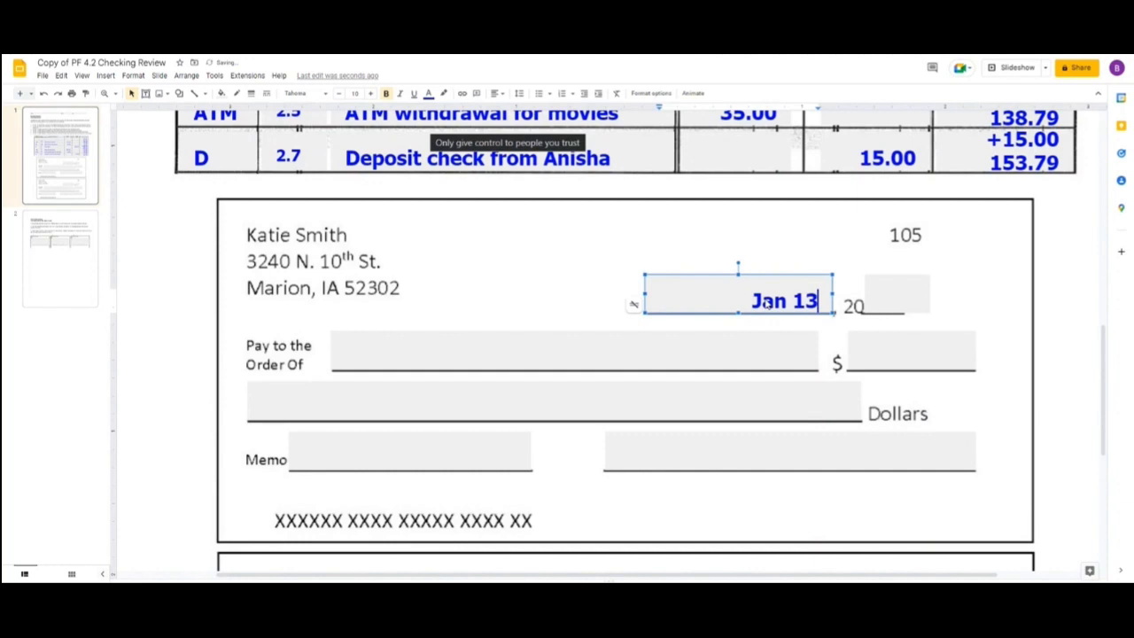
pyautogui.click(892, 299)
pyautogui.write('22')
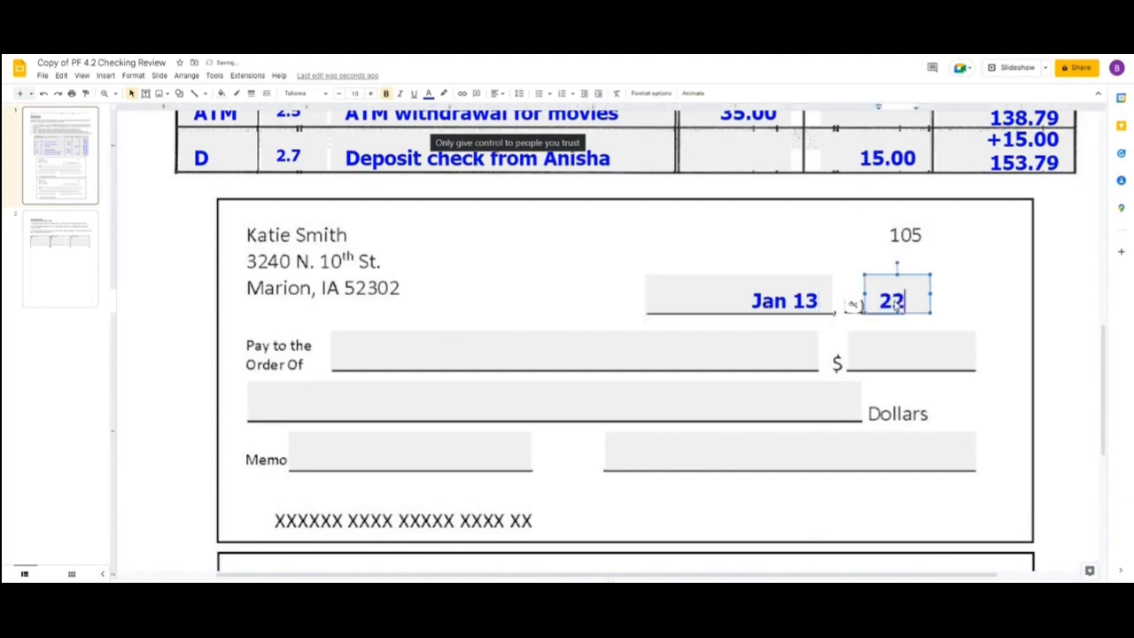
# Make check 105 payable to Slam Dunk Sports for the amount 82.25.
pyautogui.click(612, 344)
pyautogui.write('S')
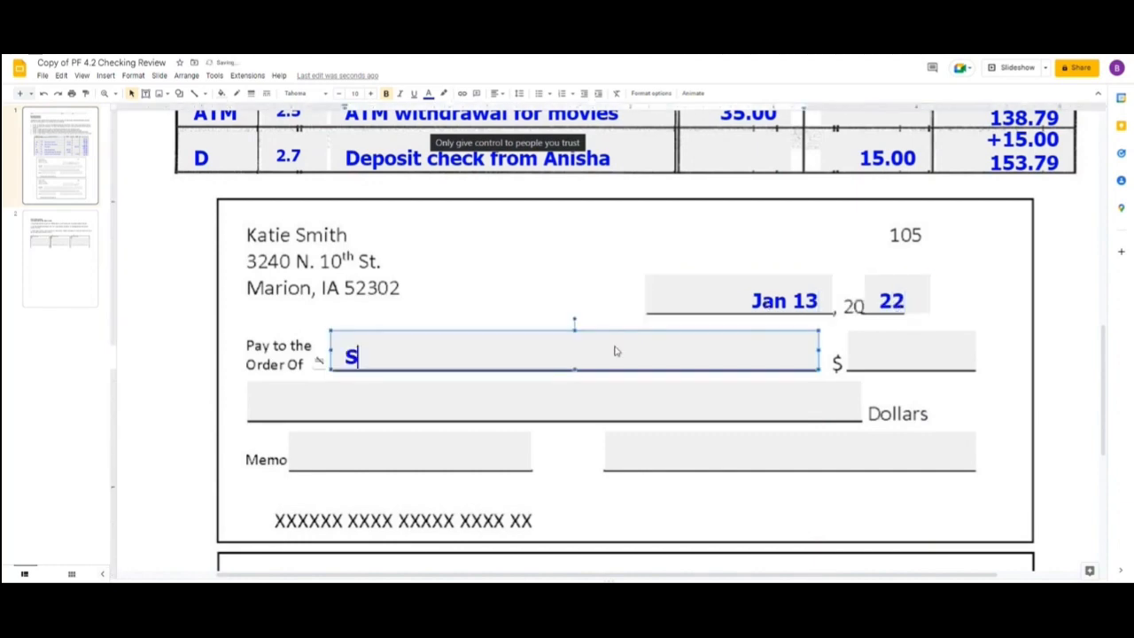
pyautogui.write('lam Dunk Spo')
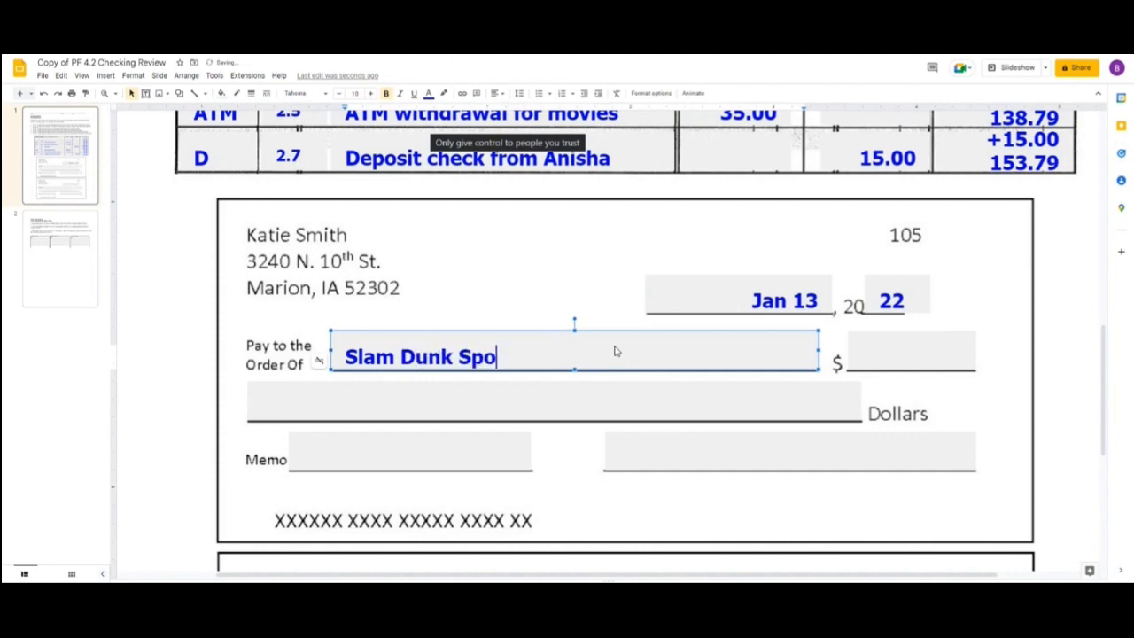
pyautogui.write('rts')
pyautogui.click(939, 355)
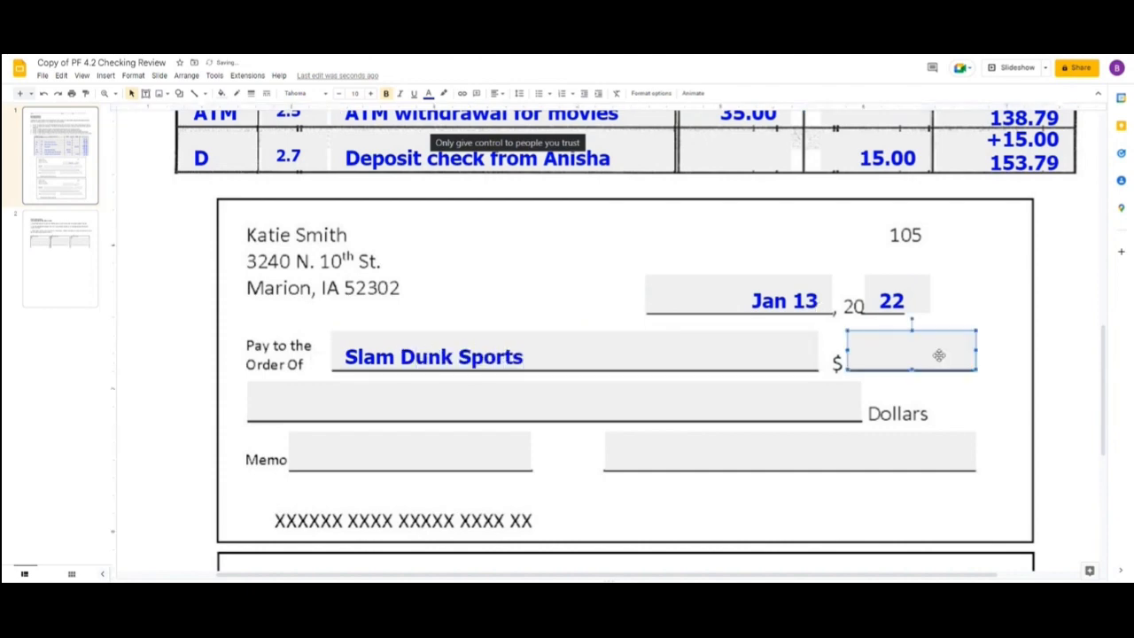
pyautogui.write('82.25')
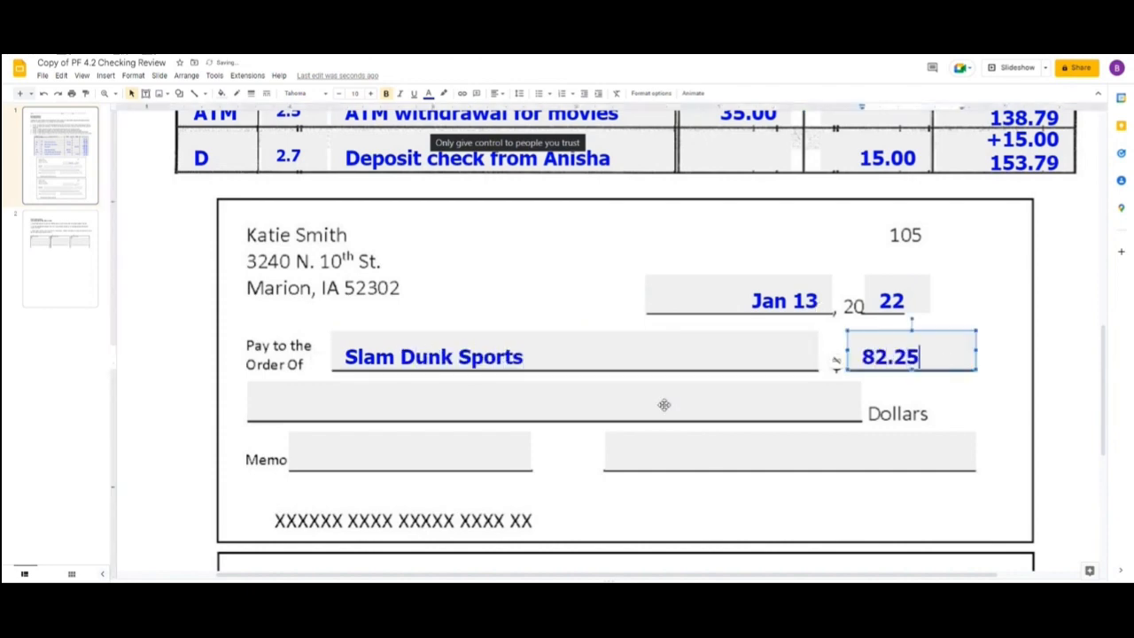
# Write the amount of check 105 in words as "Eighty-two and 25/100" and fill the rest of the line with dashes.
pyautogui.click(675, 384)
pyautogui.write('Eight')
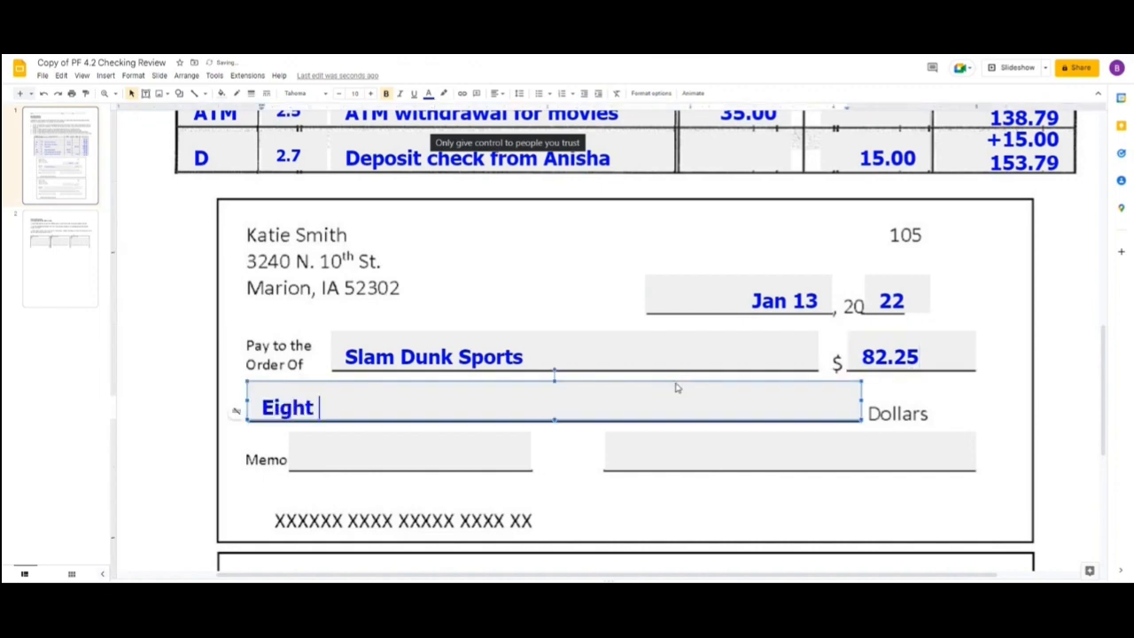
pyautogui.press('BackSpace')
pyautogui.write('y-two ')
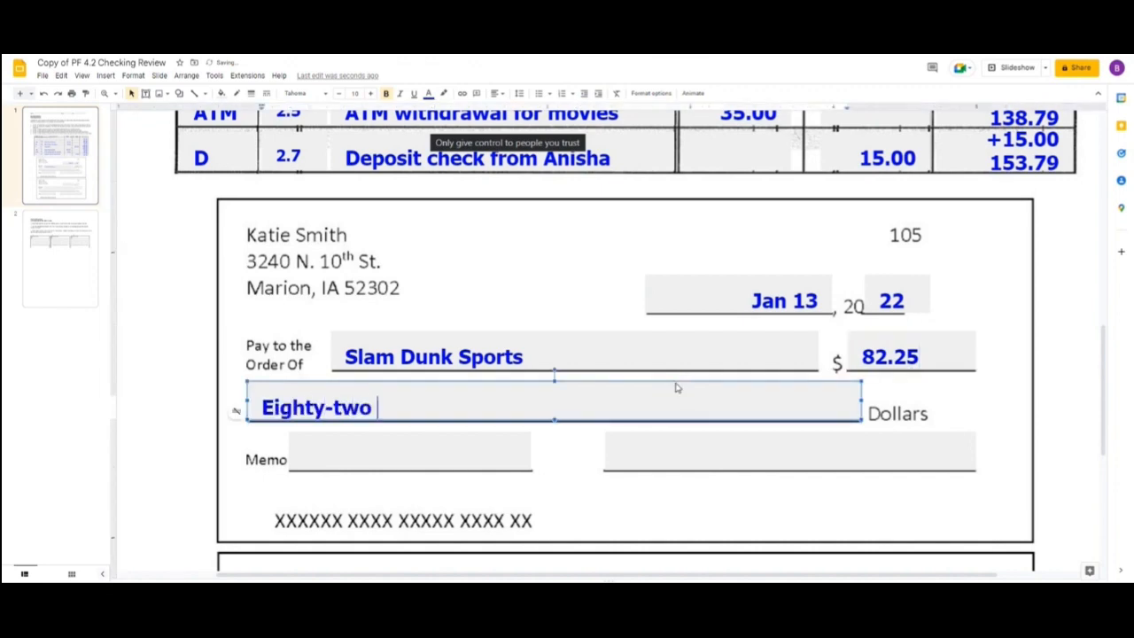
pyautogui.write('and 2')
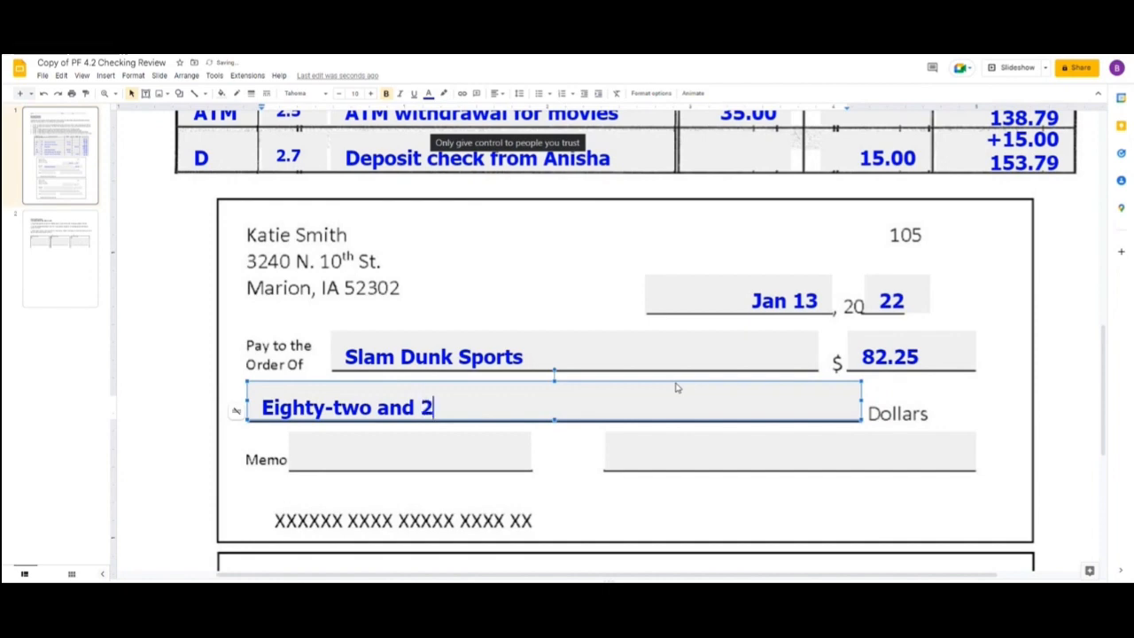
pyautogui.write('5/100 —-------------------')
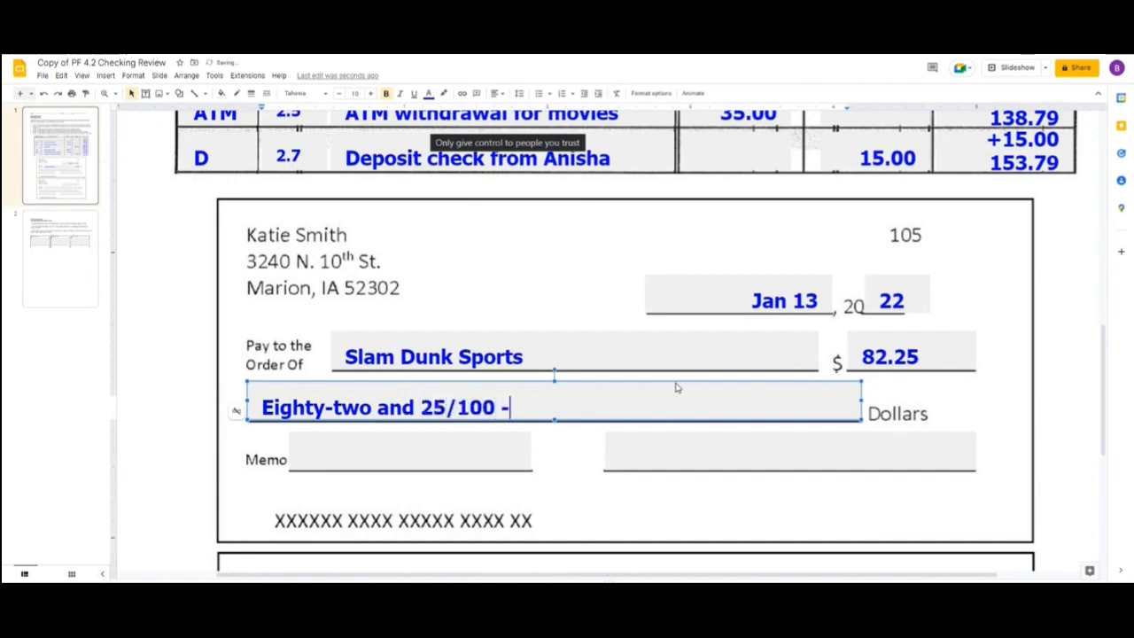
pyautogui.write('---------------------')
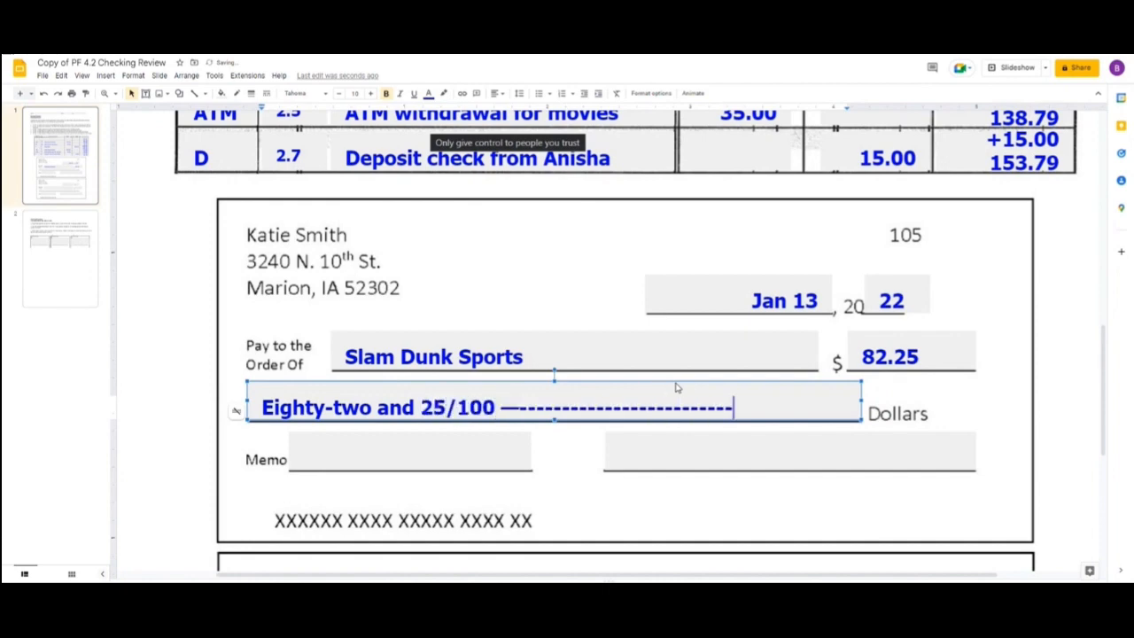
# Sign check 105 with the account holder's name and enter "shoes" as its memo.
pyautogui.click(738, 464)
pyautogui.write('Ka')
pyautogui.write('tie Smith')
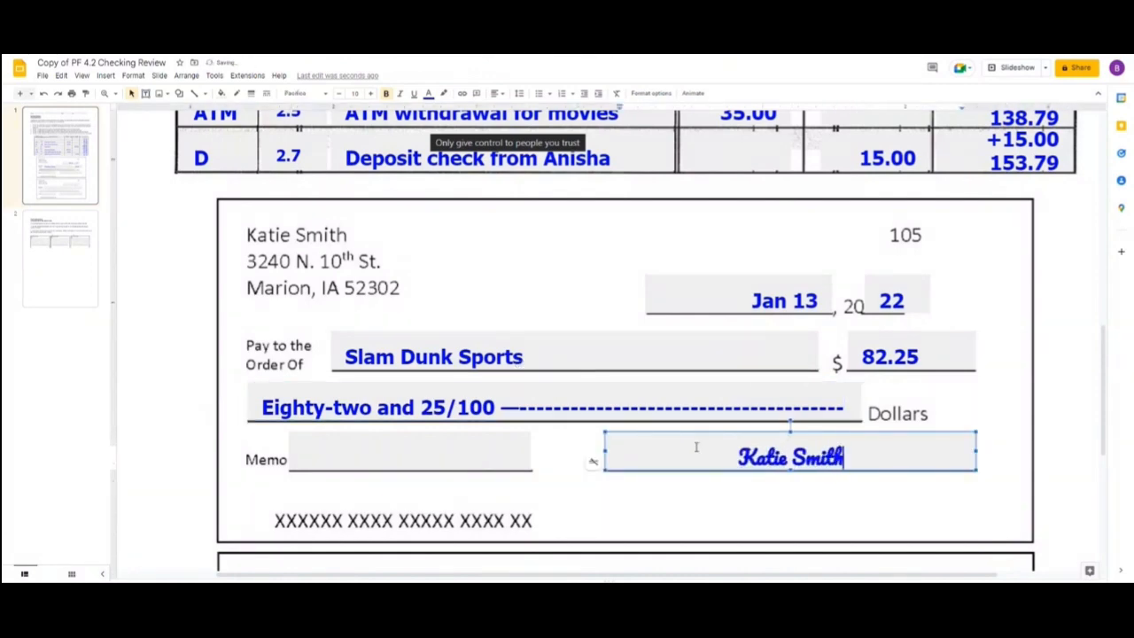
pyautogui.click(311, 444)
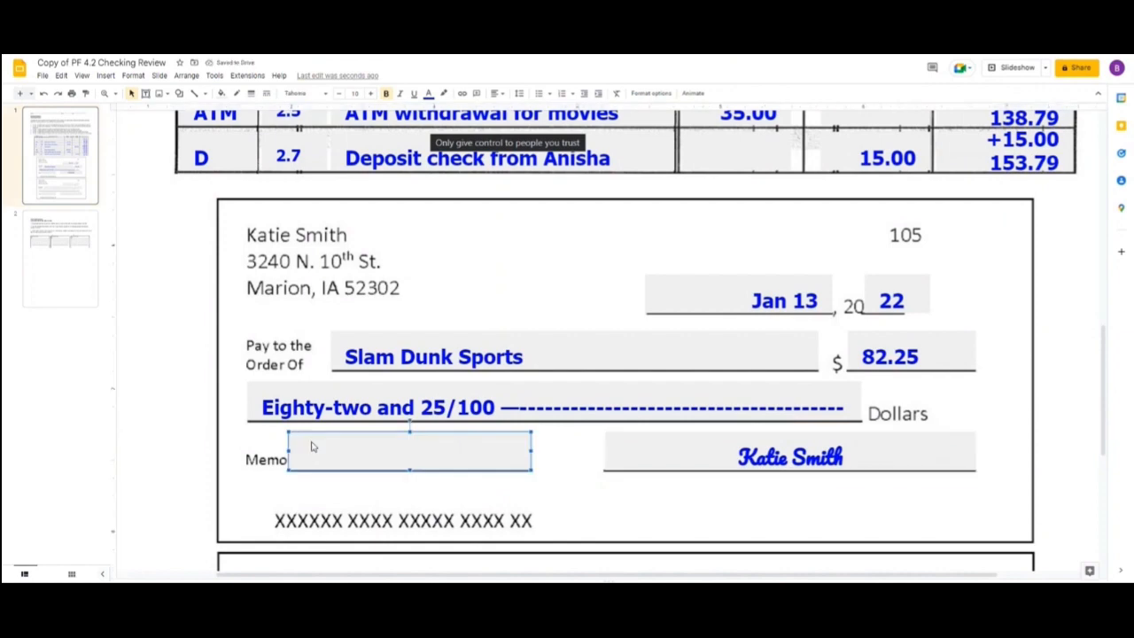
pyautogui.write('shoes')
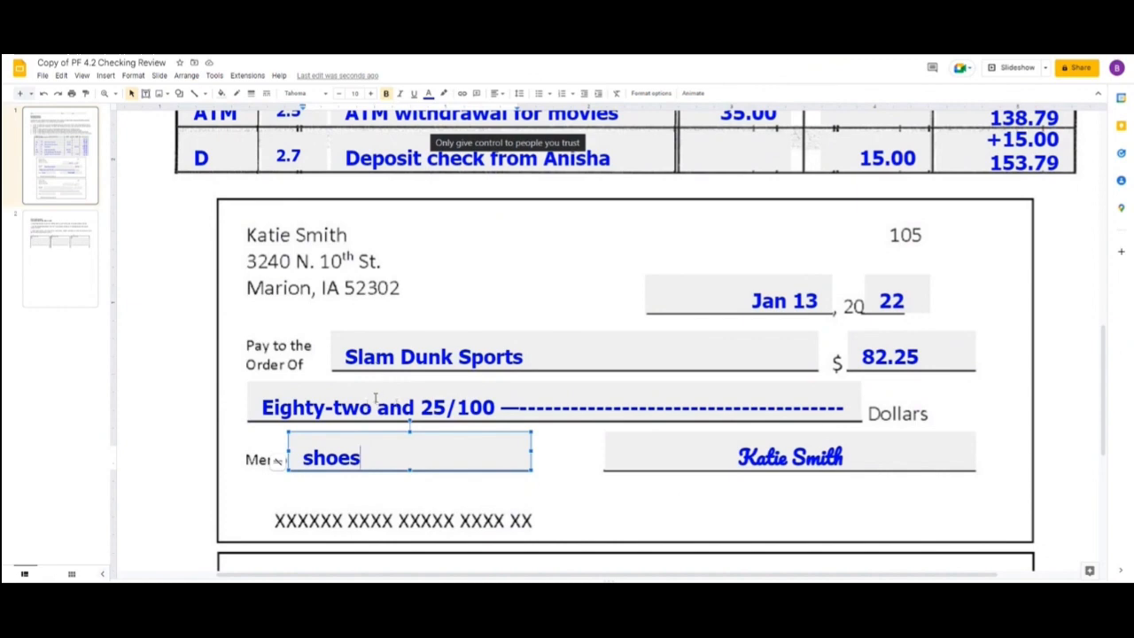
pyautogui.click(1075, 340)
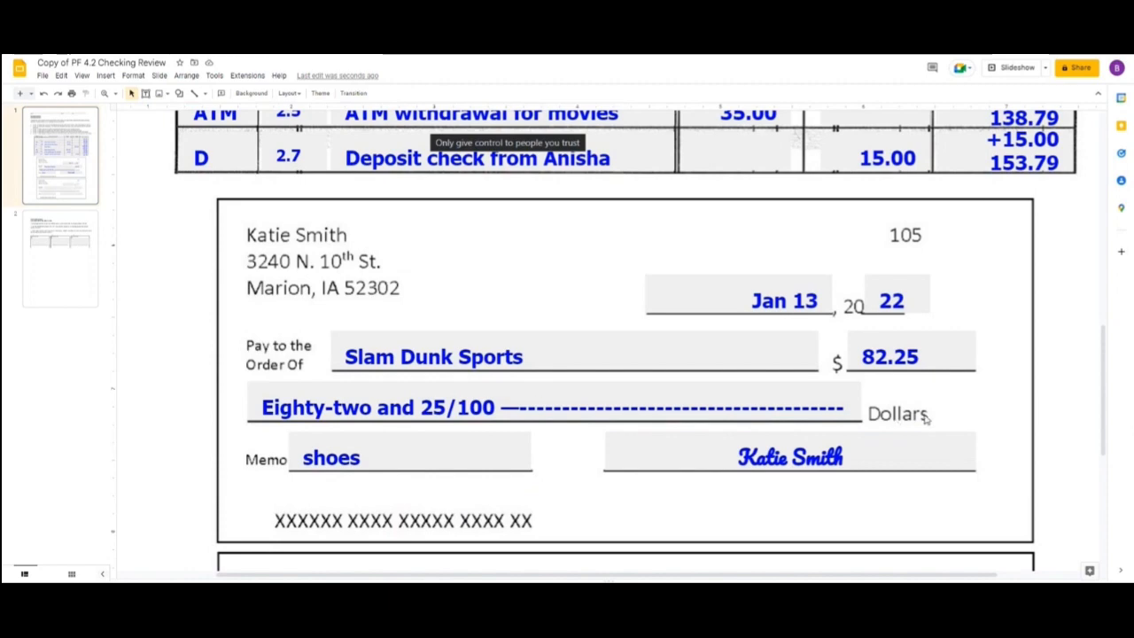
# Enter Feb 1 as the date of check 106, leaving its year blank.
pyautogui.scroll(-4, 926, 418)
pyautogui.click(772, 292)
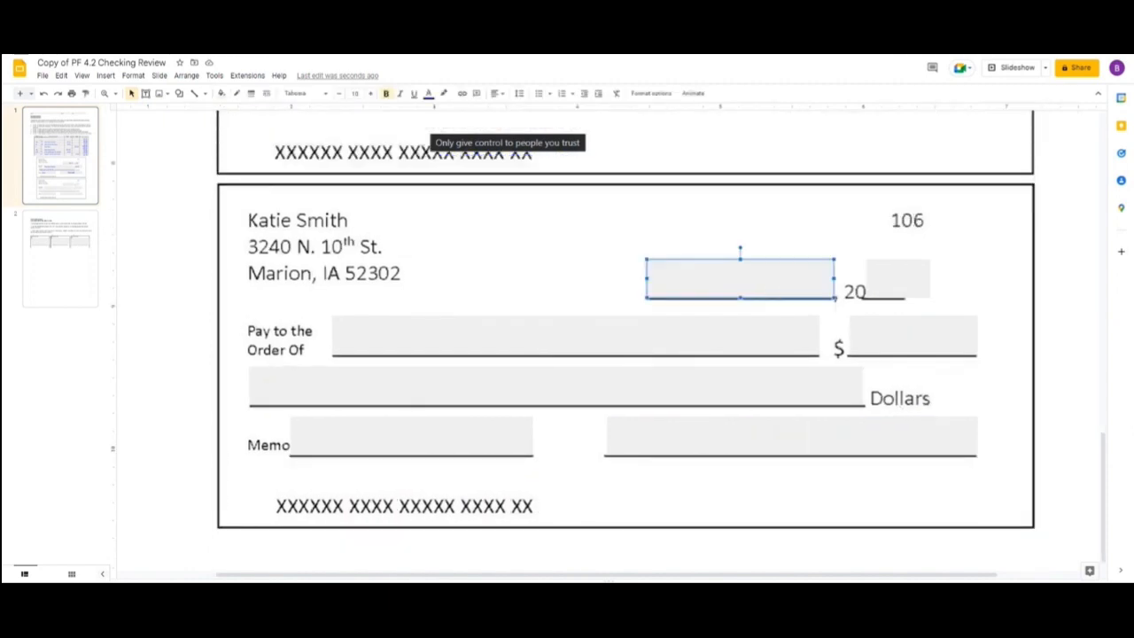
pyautogui.write('Feb 1')
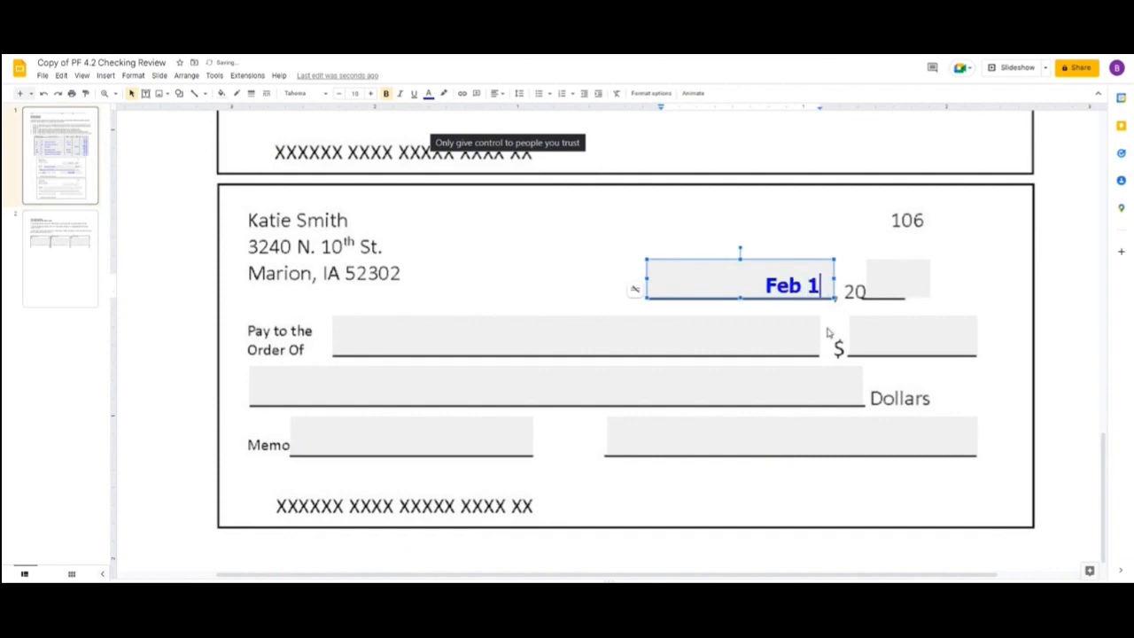
# Make check 106 payable to Apex Apartments for the amount 565.00.
pyautogui.click(633, 337)
pyautogui.write('Apex Apa')
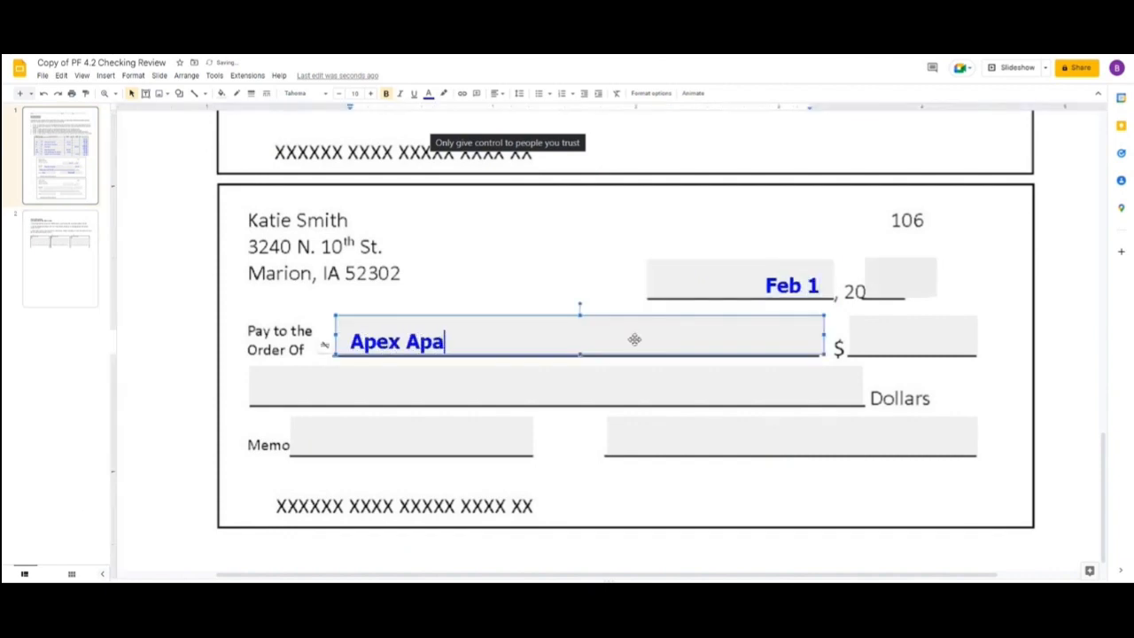
pyautogui.write('rtments')
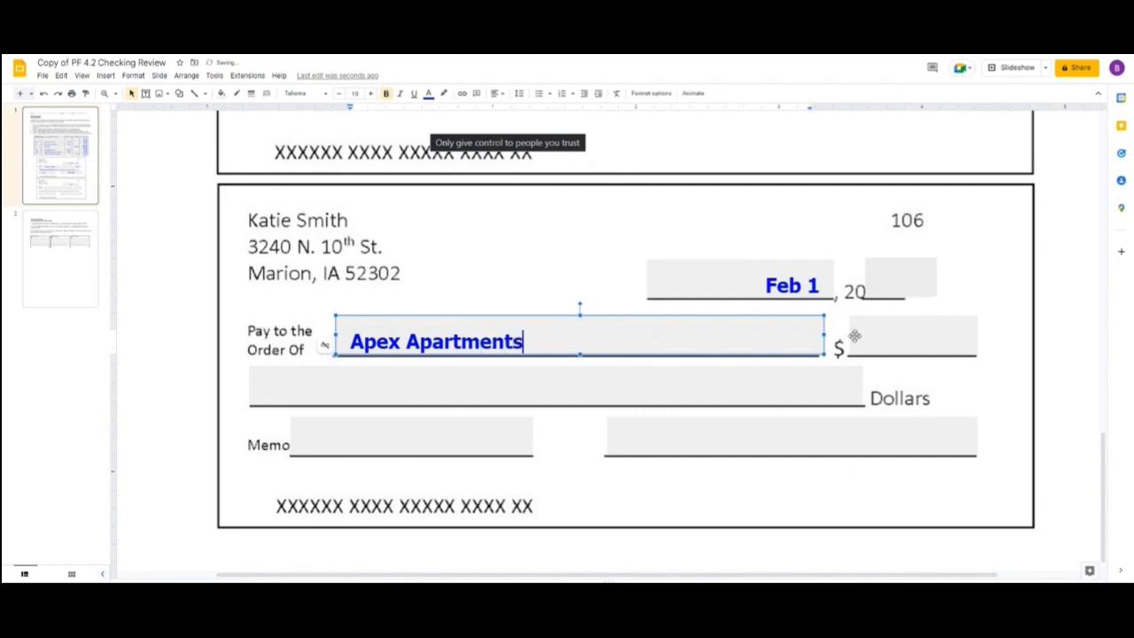
pyautogui.click(883, 339)
pyautogui.write('565.00')
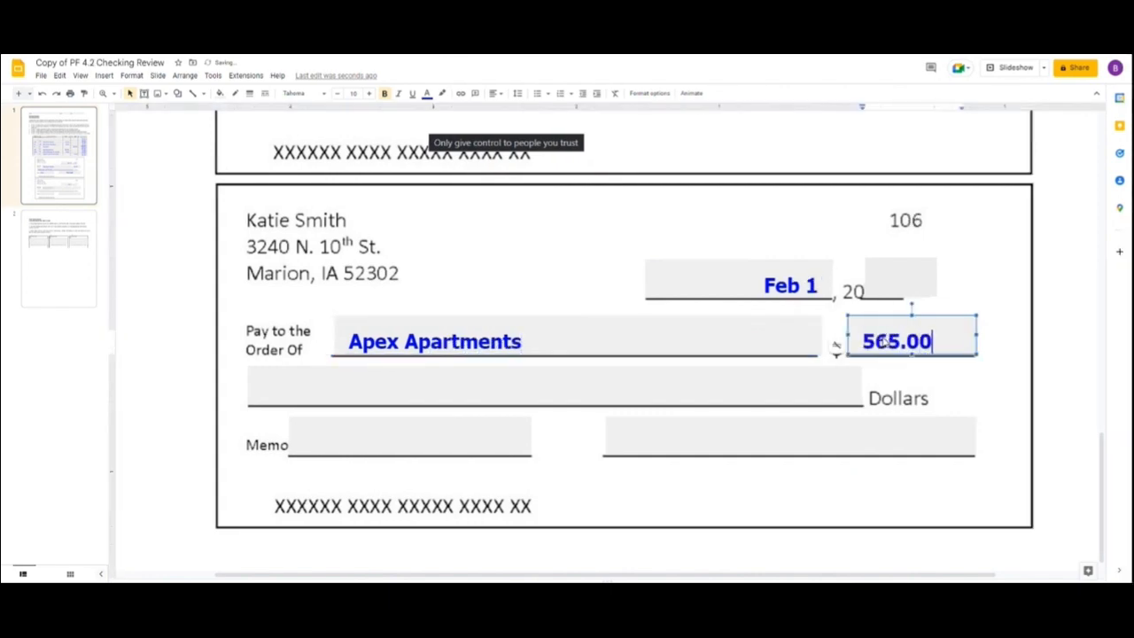
# Write "Five hundred sixty-five" on the amount line of check 106 and fill the remaining space with dashes.
pyautogui.click(566, 381)
pyautogui.write('Fiv')
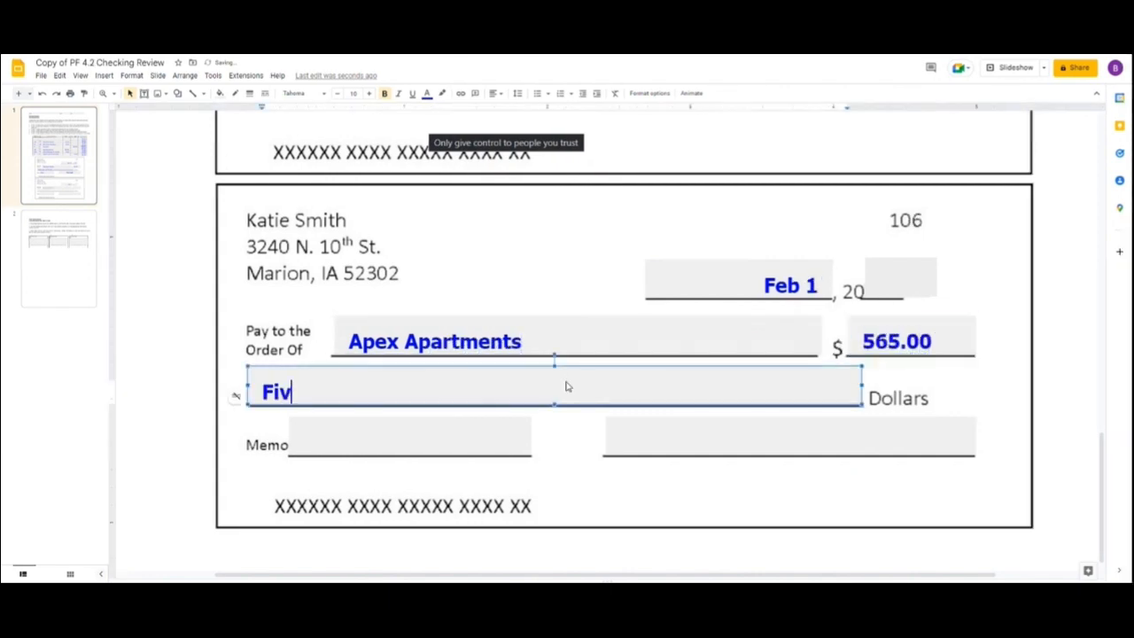
pyautogui.write('e hundred s')
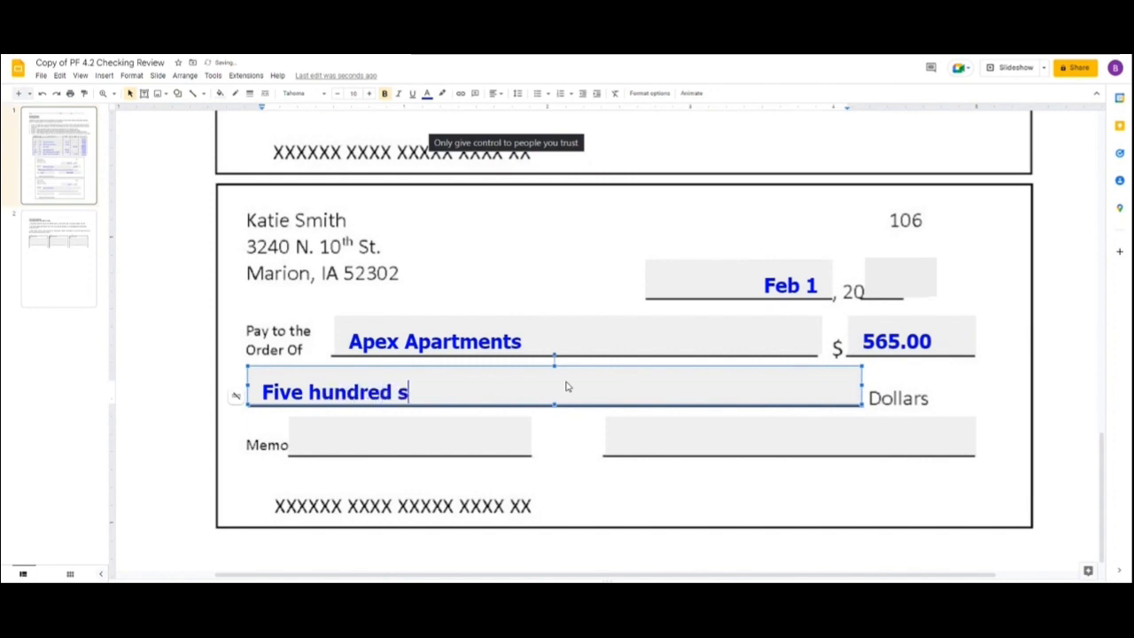
pyautogui.write('ixty-five')
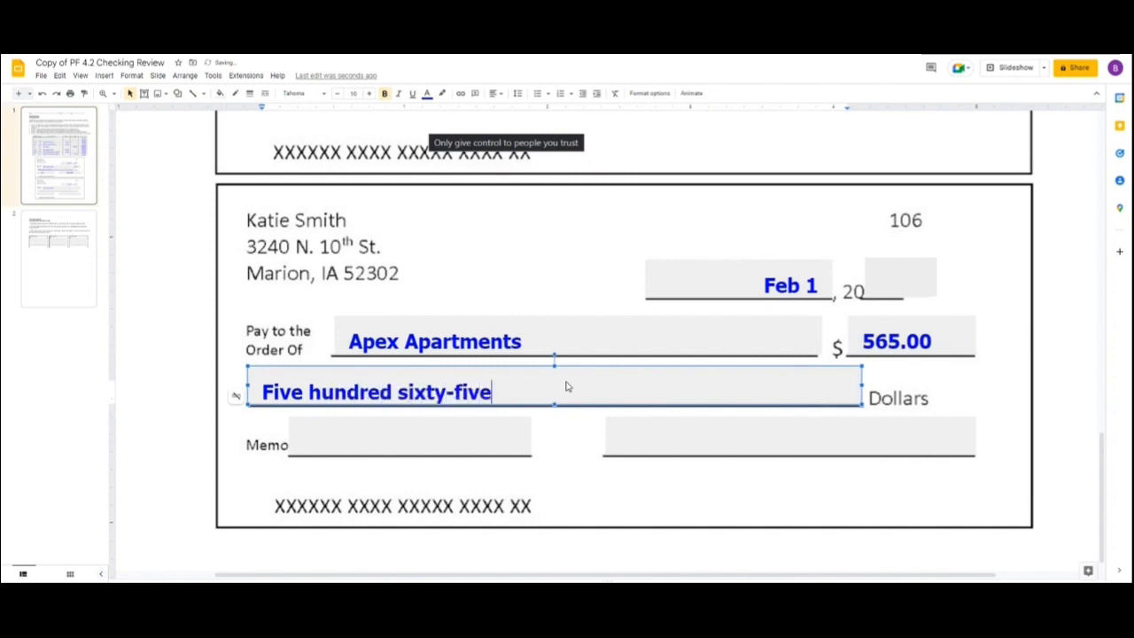
pyautogui.write(' -')
pyautogui.write('------------------------------------------')
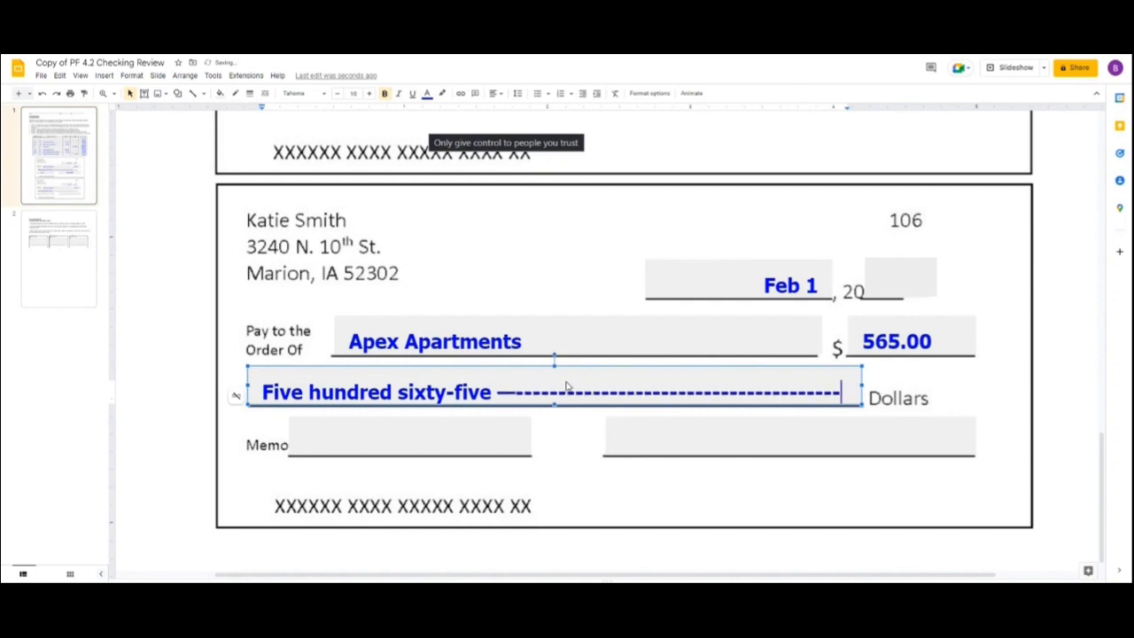
# Insert "and 00/100" between the written amount and the dashes on check 106.
pyautogui.press('Escape')
pyautogui.doubleClick(505, 396)
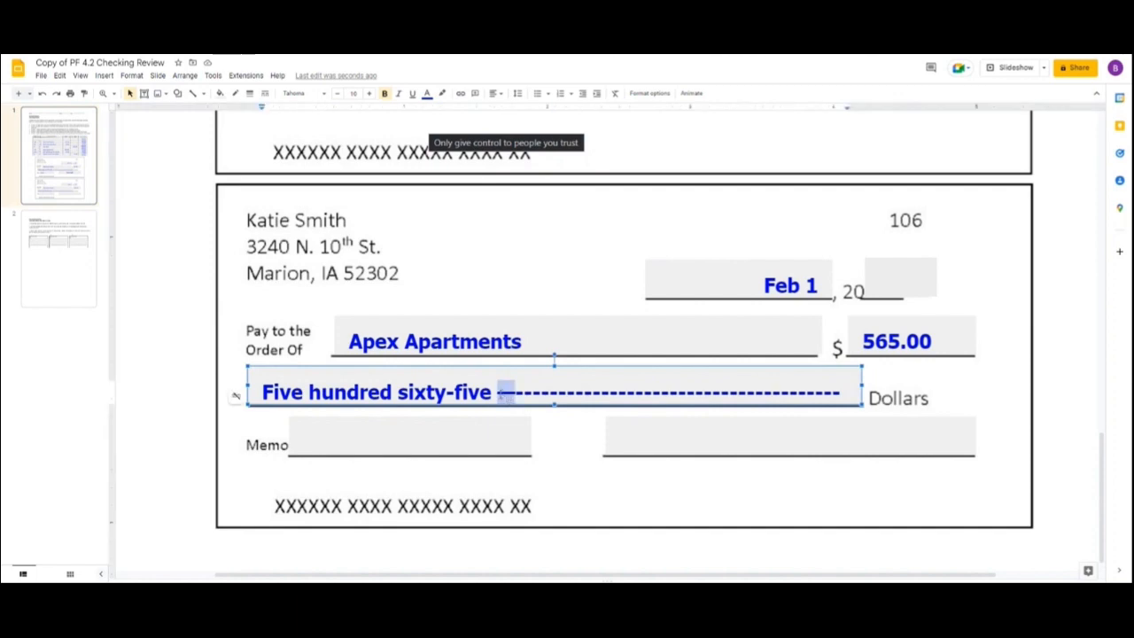
pyautogui.click(503, 394)
pyautogui.write('and 00/110')
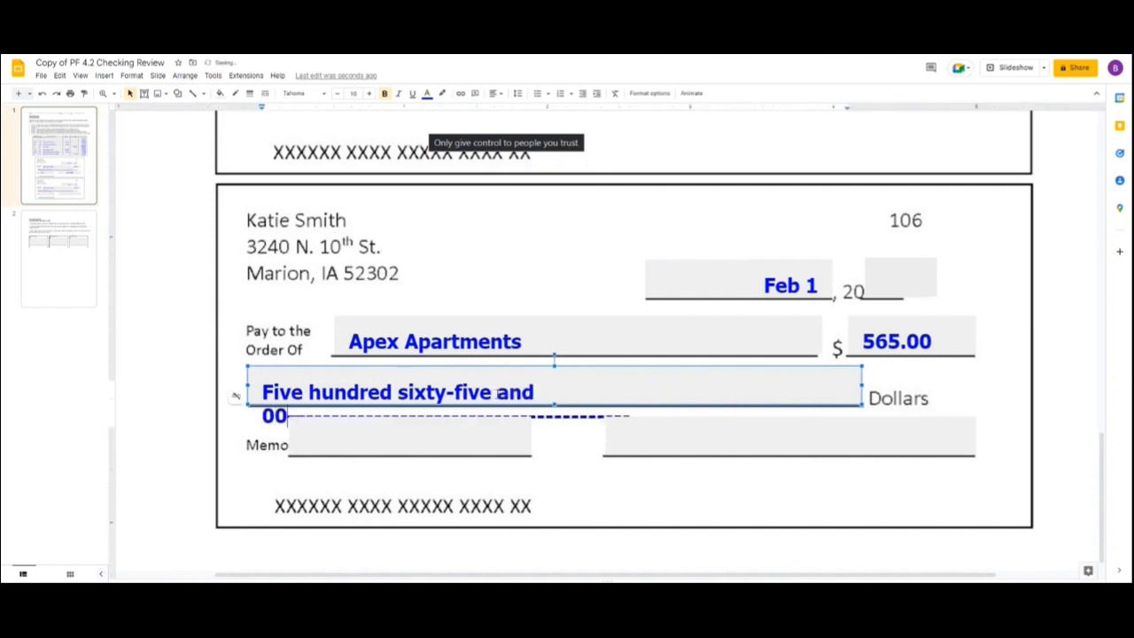
pyautogui.write('00')
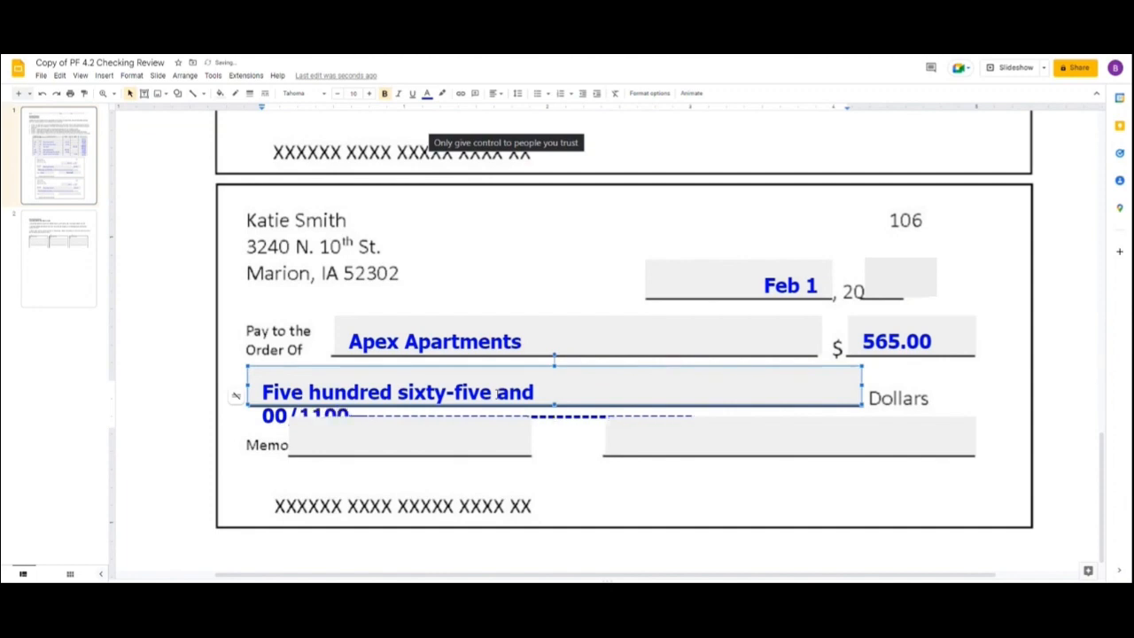
pyautogui.press('BackSpace')
pyautogui.press('BackSpace')
pyautogui.press('BackSpace')
pyautogui.write('00')
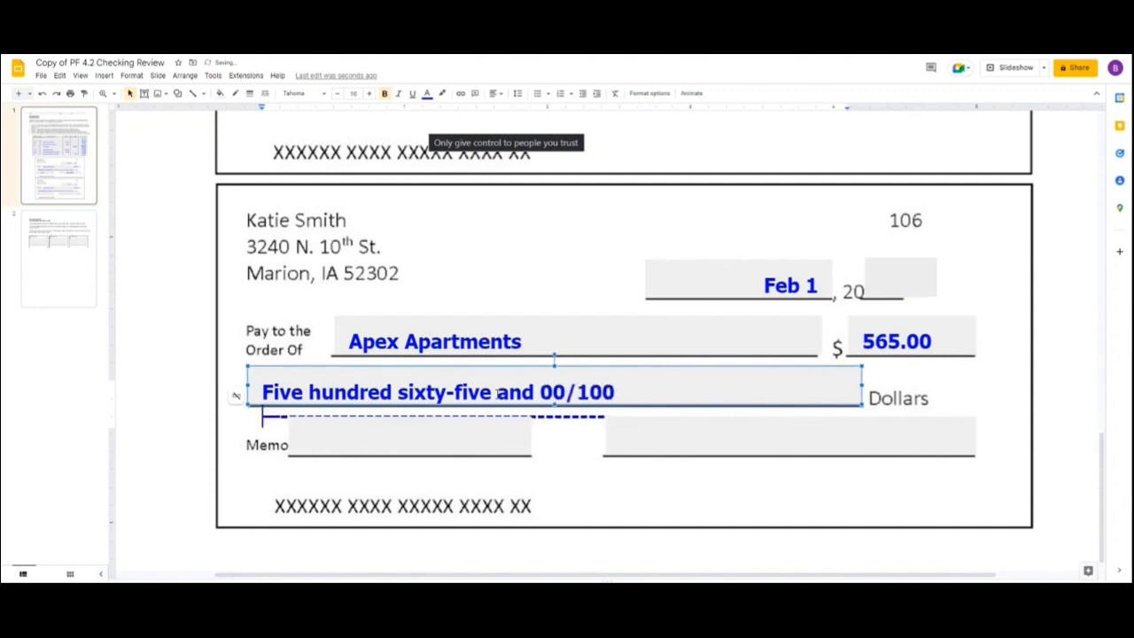
# Shorten the row of dashes after the written amount on check 106 so the text fits on one line.
pyautogui.click(561, 423)
pyautogui.click(553, 416)
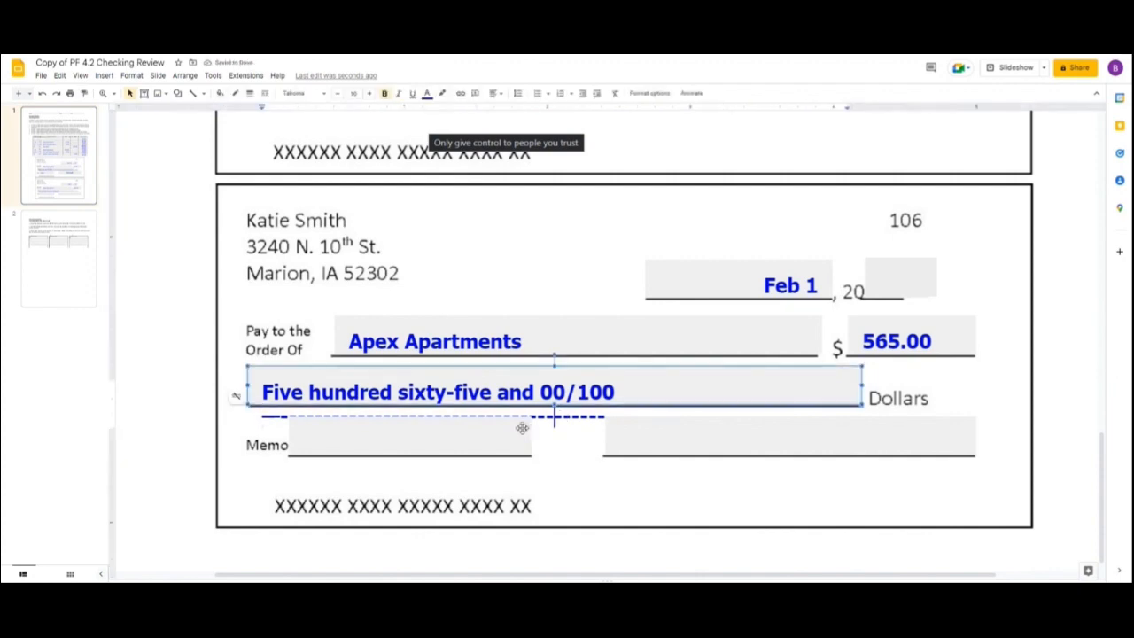
pyautogui.press('BackSpace')
pyautogui.press('BackSpace')
pyautogui.press('BackSpace')
pyautogui.press('BackSpace')
pyautogui.press('BackSpace')
pyautogui.press('BackSpace')
pyautogui.press('BackSpace')
pyautogui.press('BackSpace')
pyautogui.press('BackSpace')
pyautogui.press('BackSpace')
pyautogui.press('BackSpace')
pyautogui.press('BackSpace')
pyautogui.press('BackSpace')
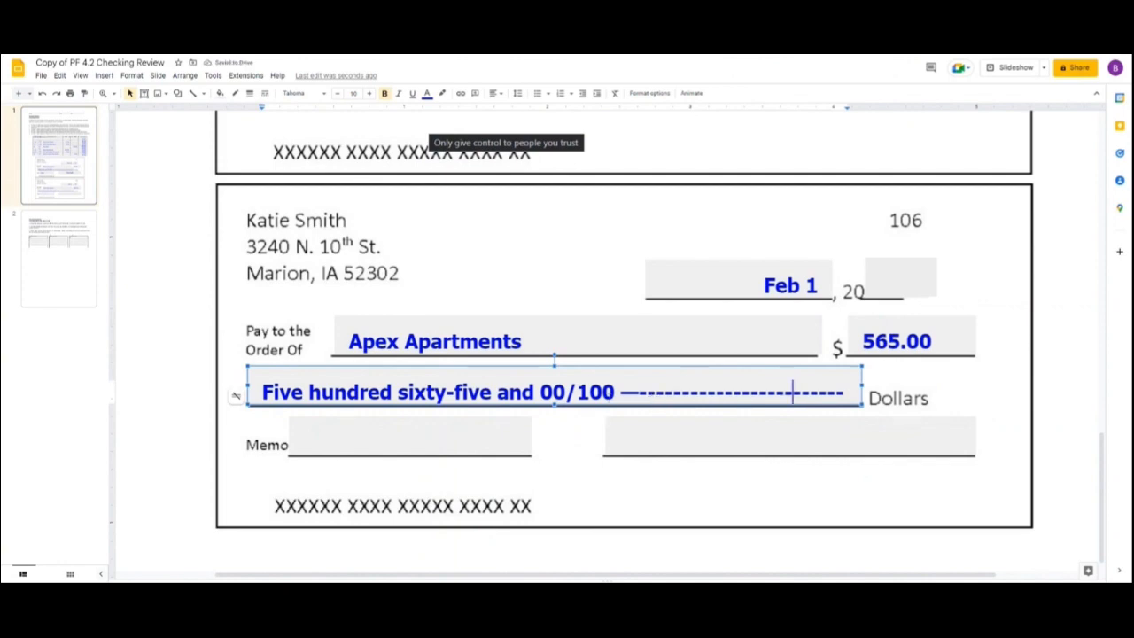
# Sign check 106 with the account holder's name and enter "Feb rent" as its memo.
pyautogui.click(853, 433)
pyautogui.write('Katie ')
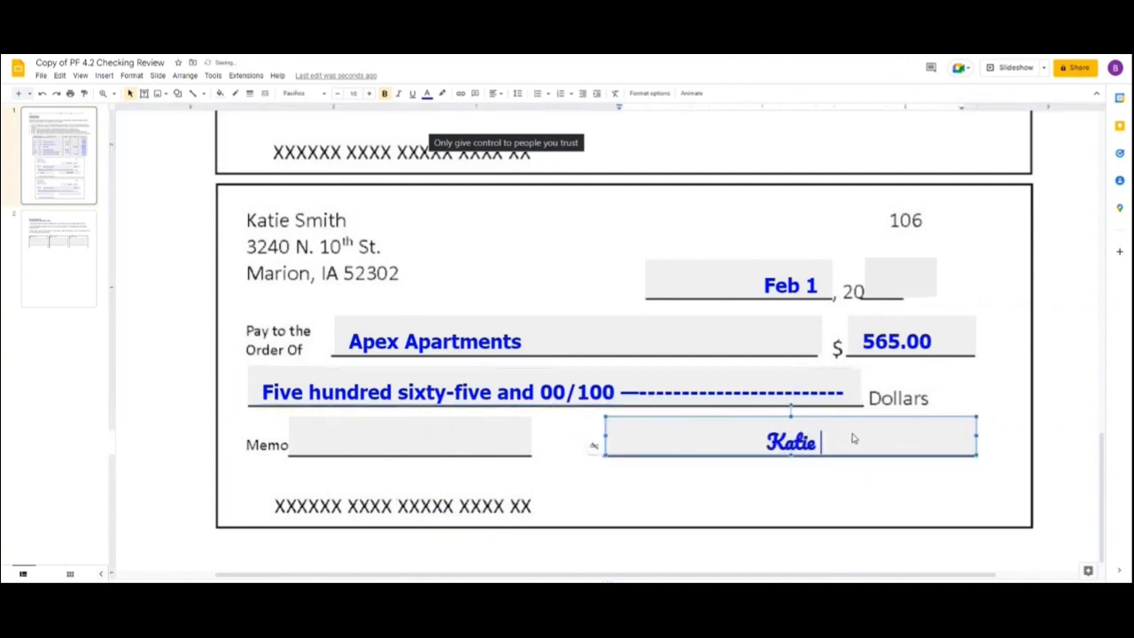
pyautogui.write('Smith')
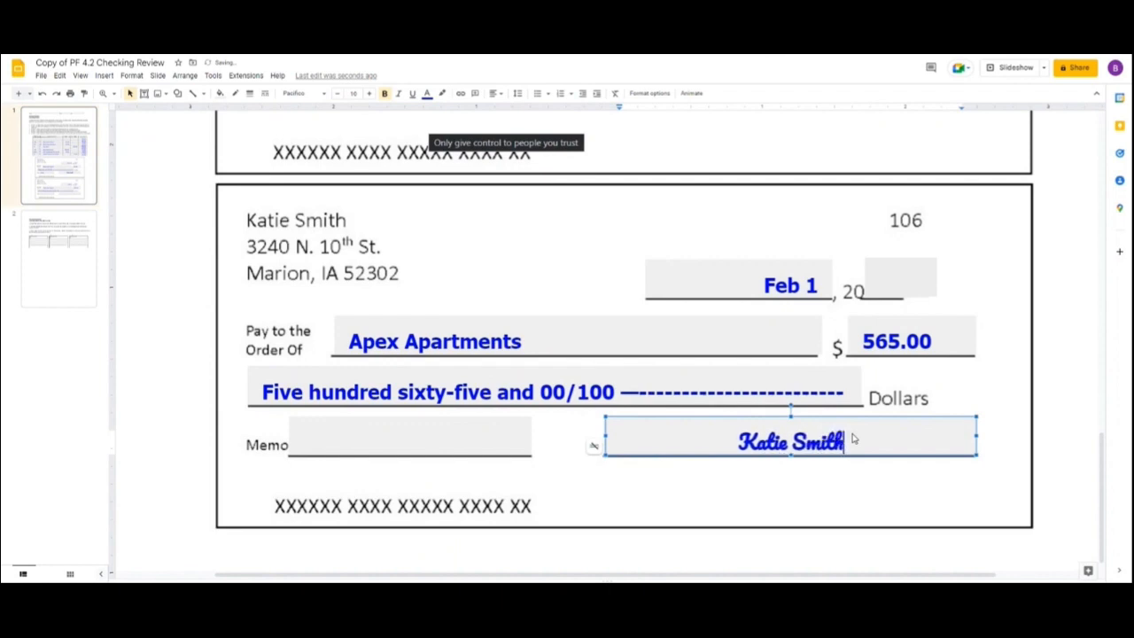
pyautogui.click(509, 442)
pyautogui.write('Feb rent')
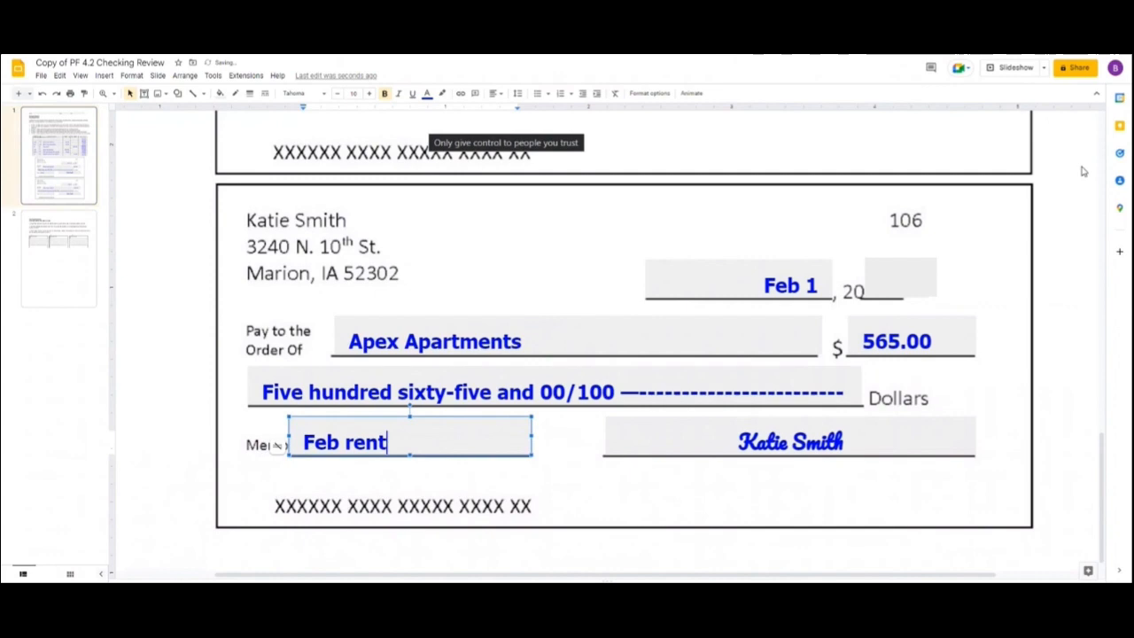
pyautogui.click(1035, 281)
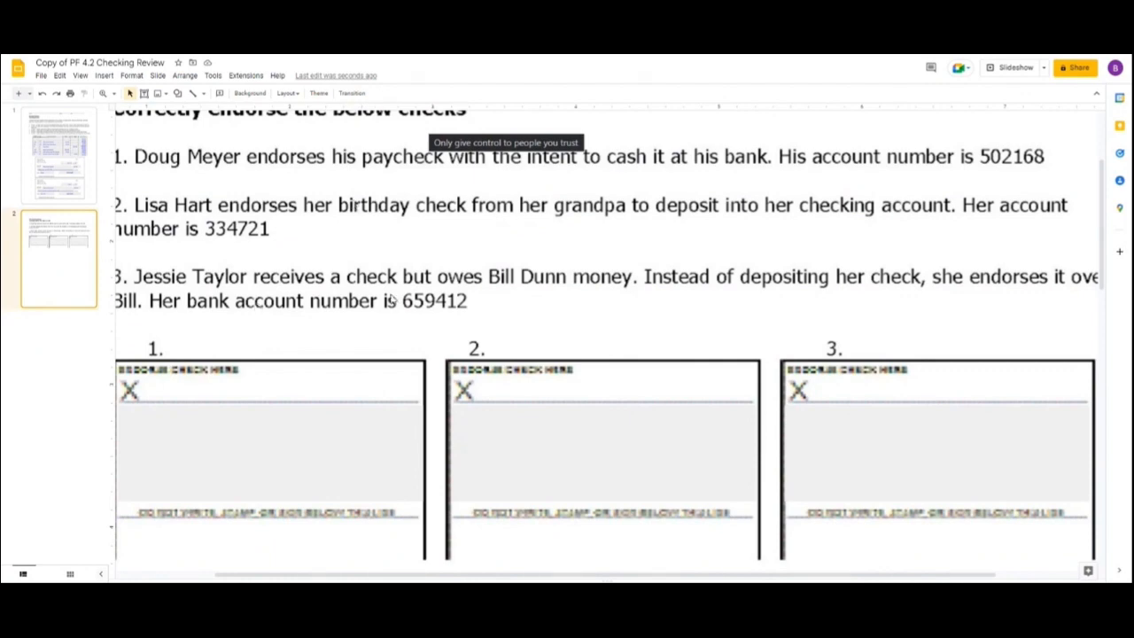
# Endorse the first check on the second slide with the payee's full name from item 1.
pyautogui.click(322, 422)
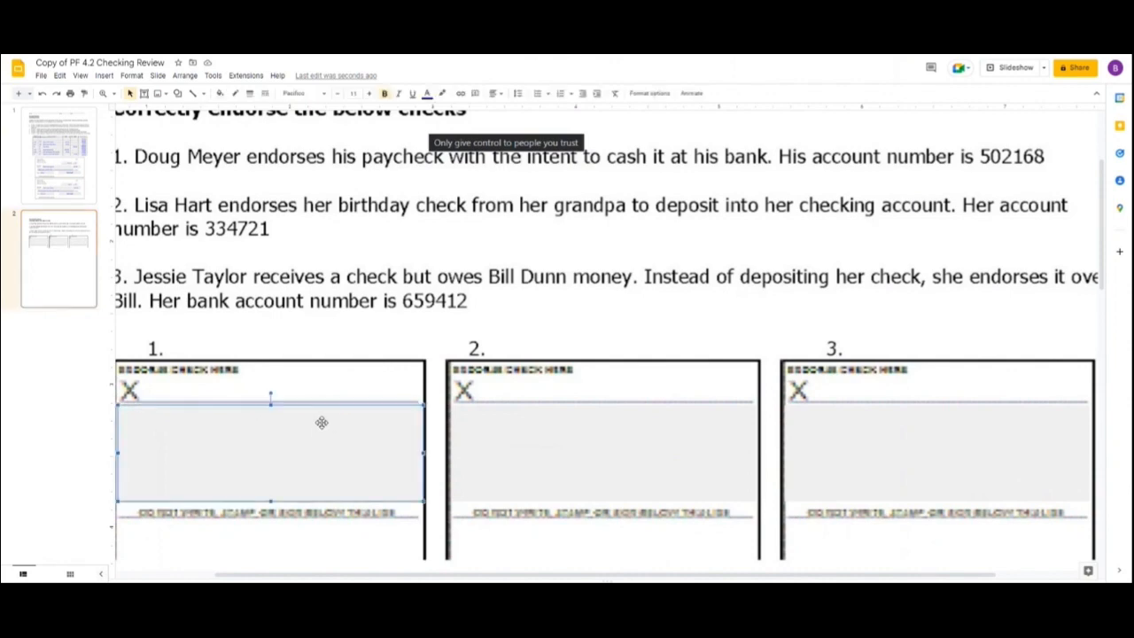
pyautogui.write('Doug ')
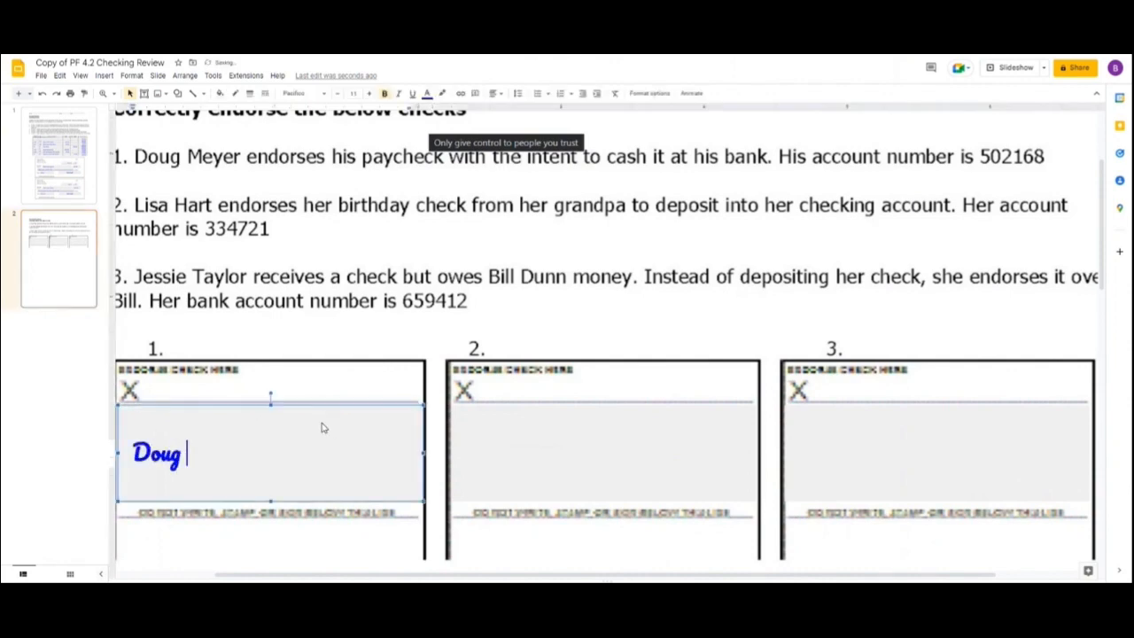
pyautogui.write('Meyer')
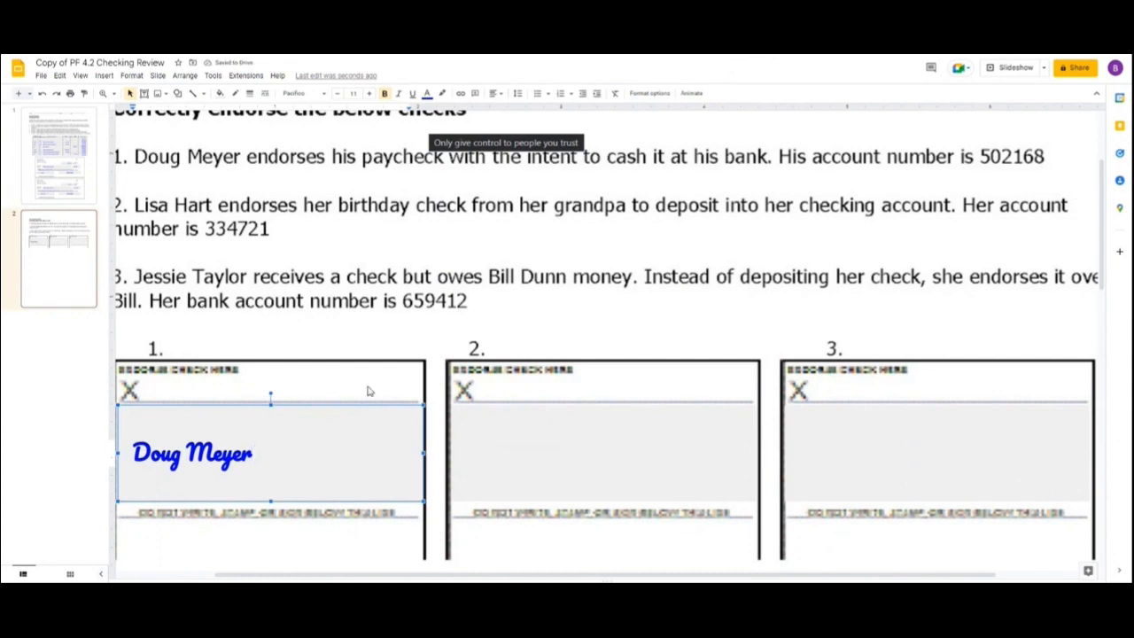
pyautogui.press('Return')
pyautogui.write('502168')
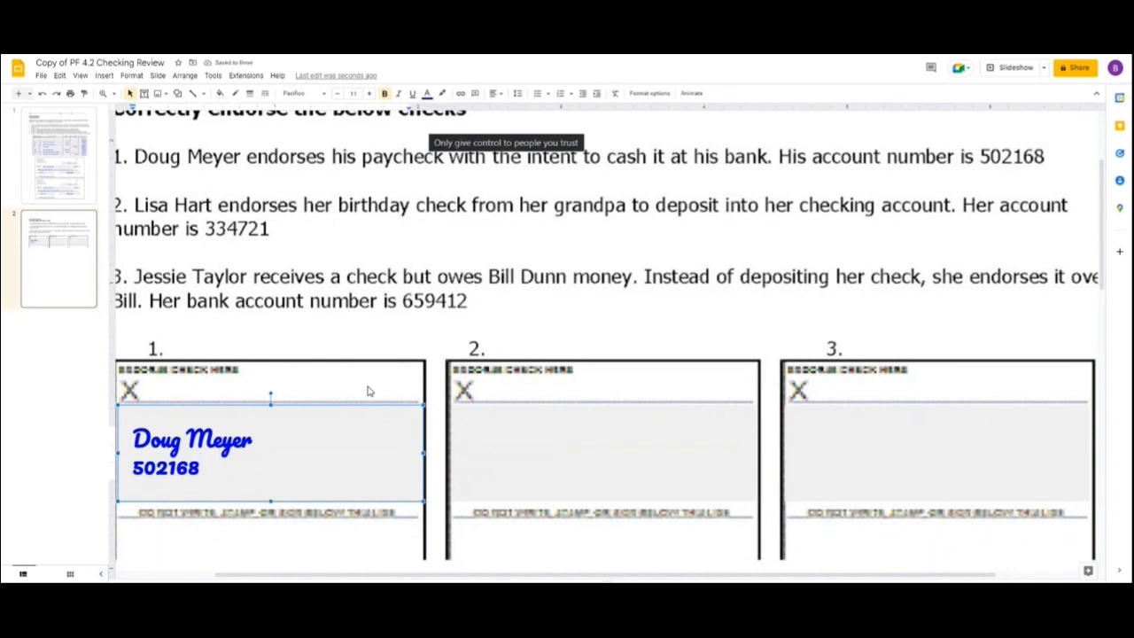
pyautogui.press('BackSpace')
pyautogui.press('BackSpace')
pyautogui.press('BackSpace')
pyautogui.press('BackSpace')
pyautogui.press('BackSpace')
pyautogui.press('BackSpace')
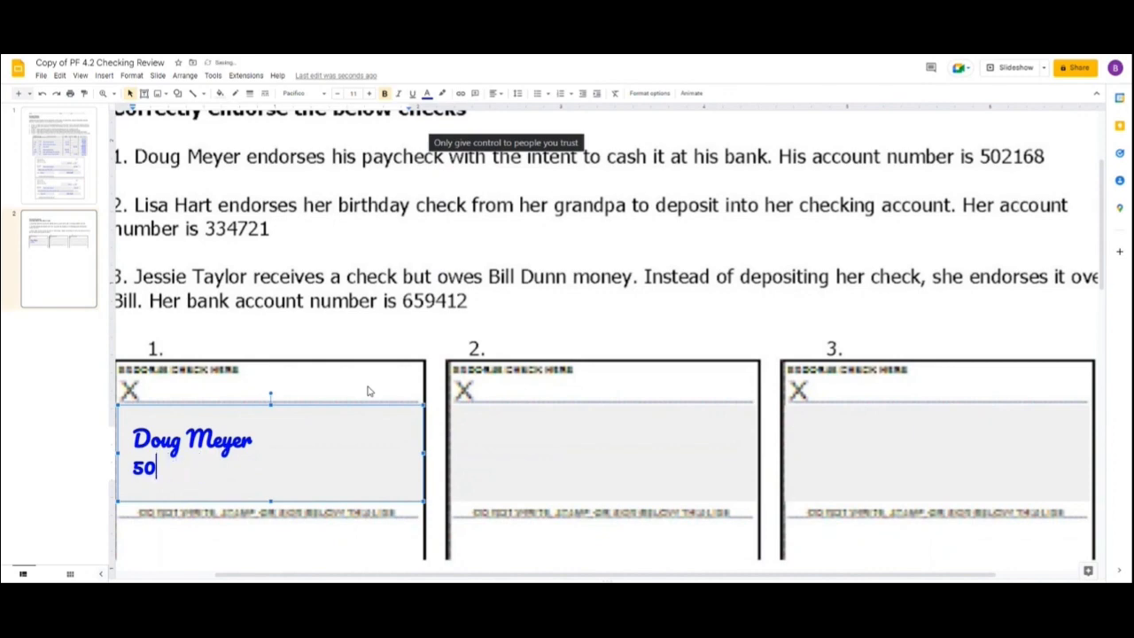
pyautogui.press('BackSpace')
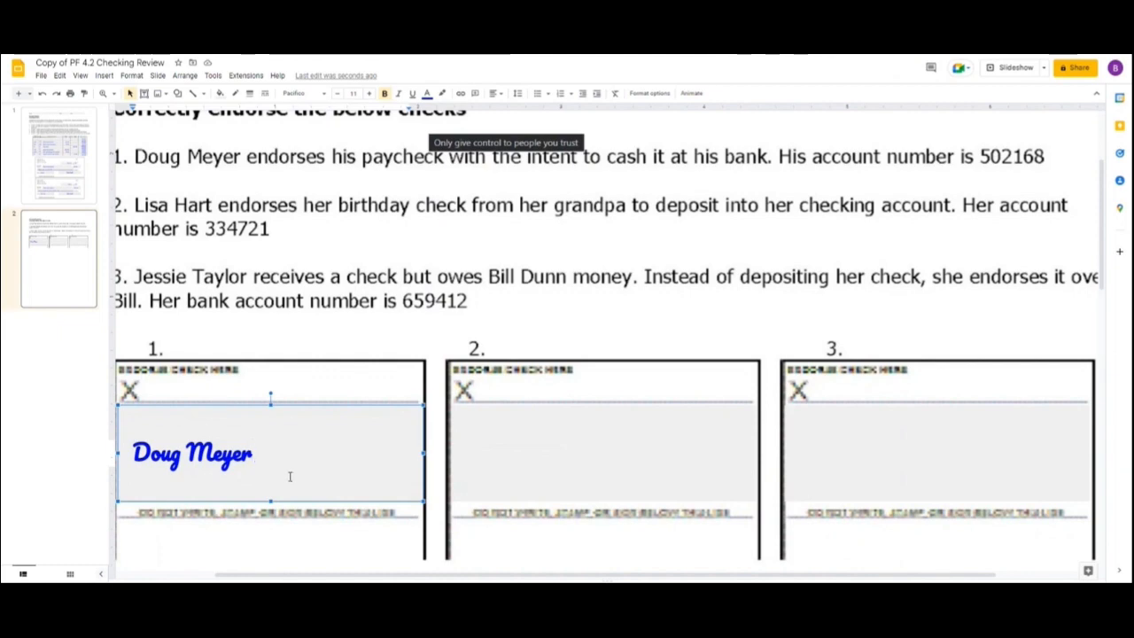
# Endorse the second check with the payee's full name from item 2, "For Deposit Only" and the account number, each on its own line.
pyautogui.click(571, 474)
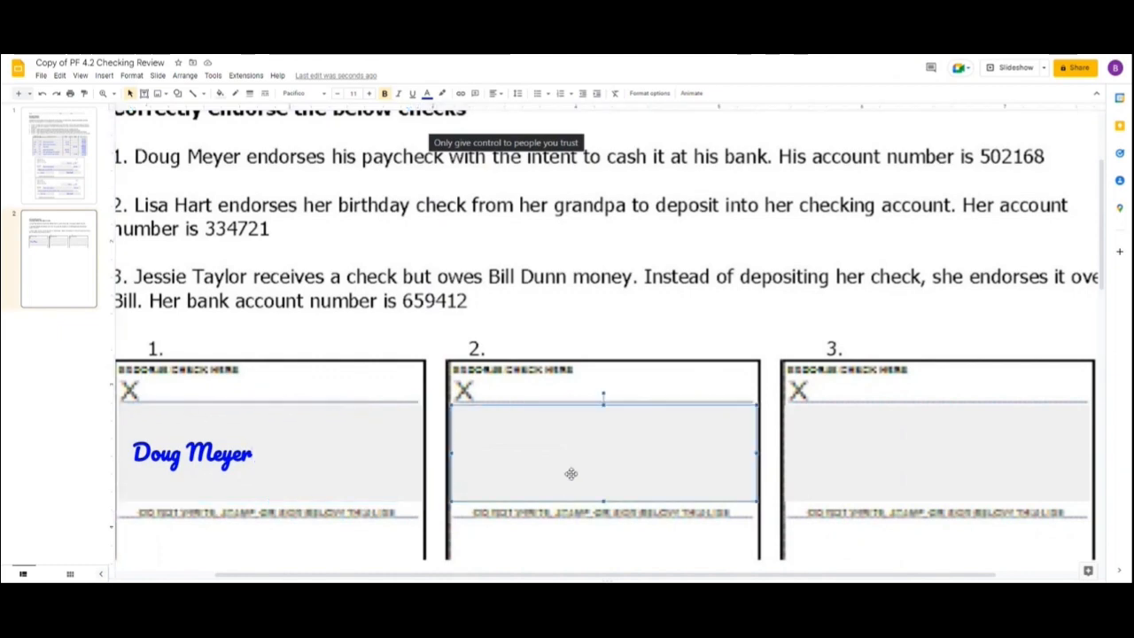
pyautogui.write('Lis')
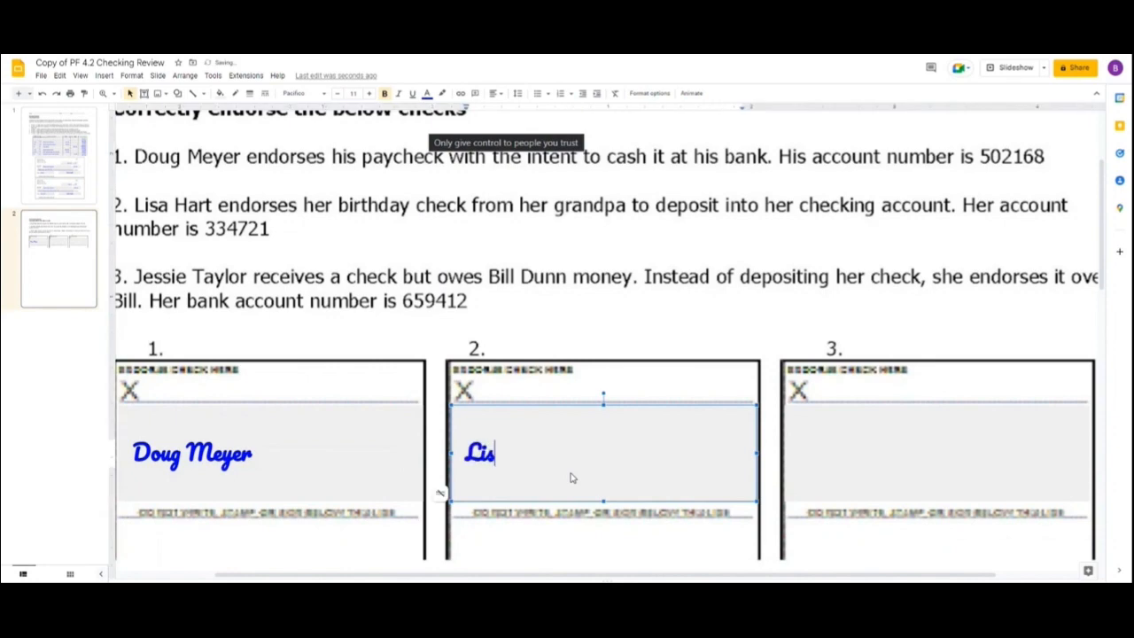
pyautogui.write('a Hart')
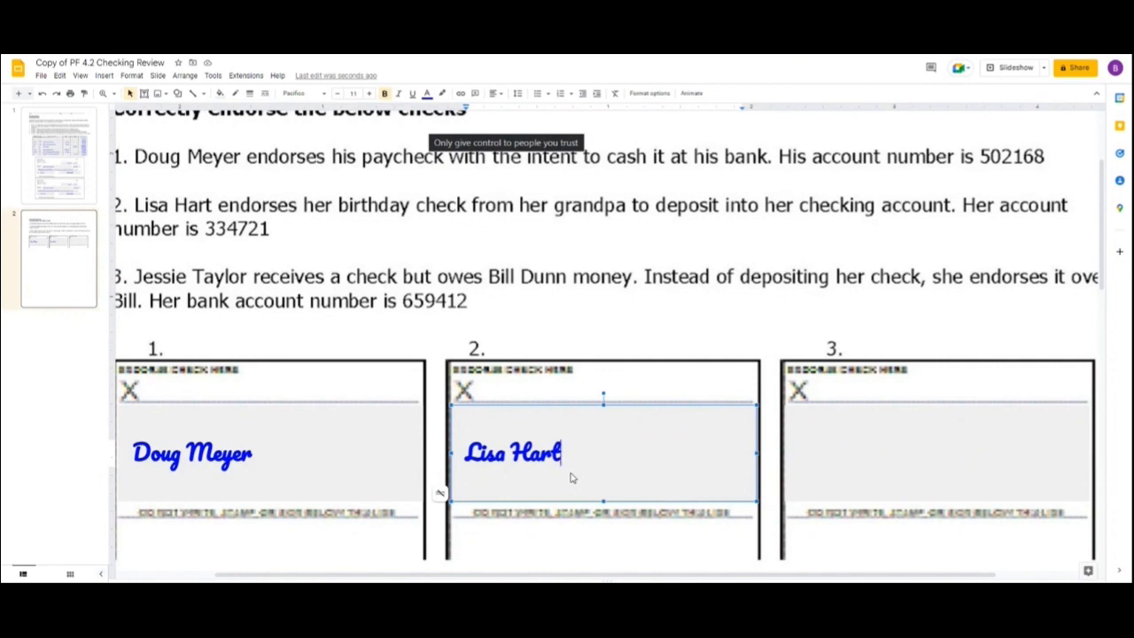
pyautogui.press('Return')
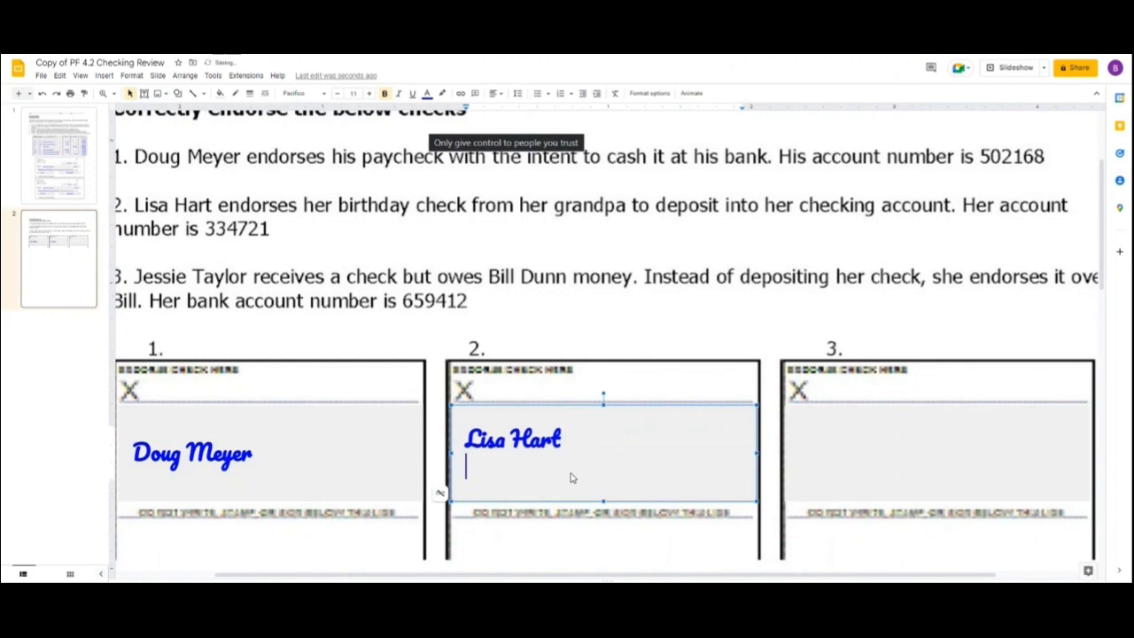
pyautogui.write('For Depo')
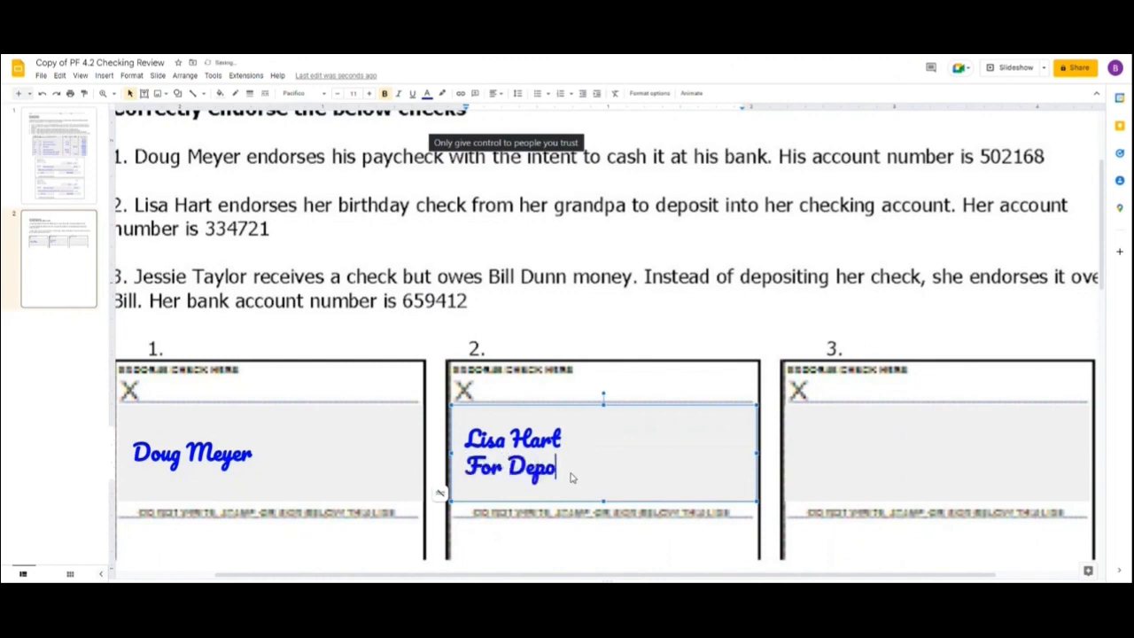
pyautogui.write('sit Only')
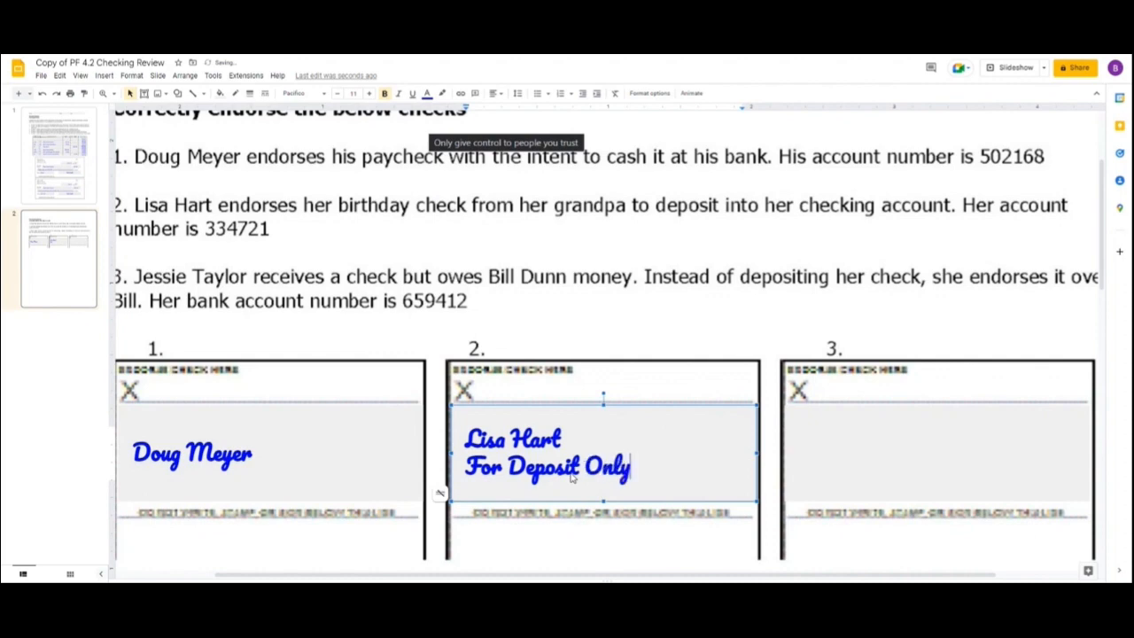
pyautogui.press('Return')
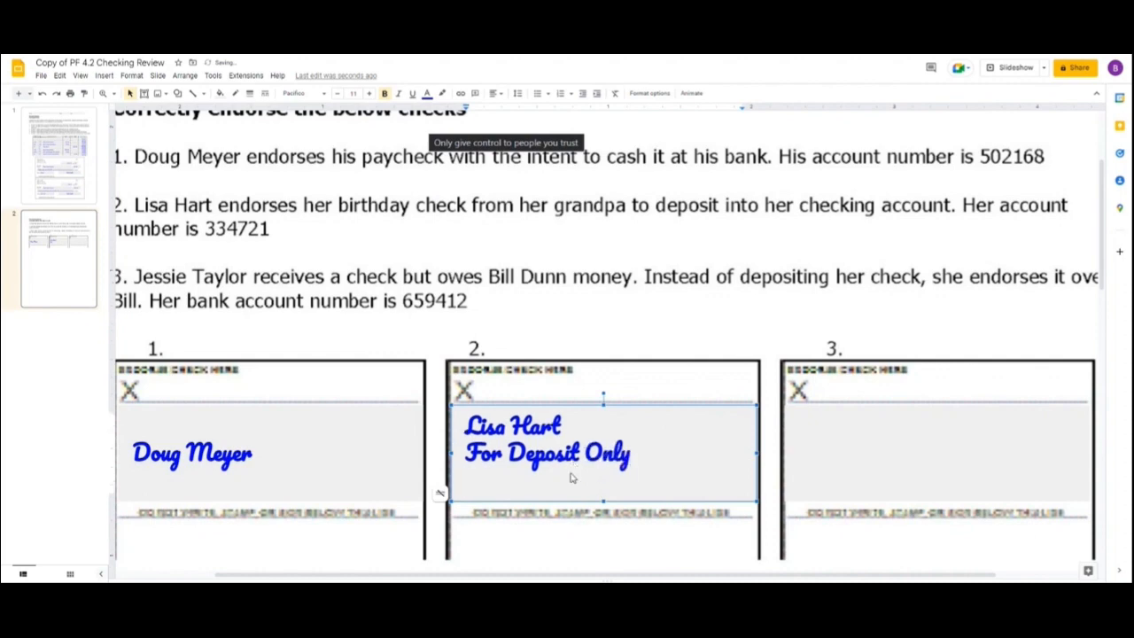
pyautogui.write('334721')
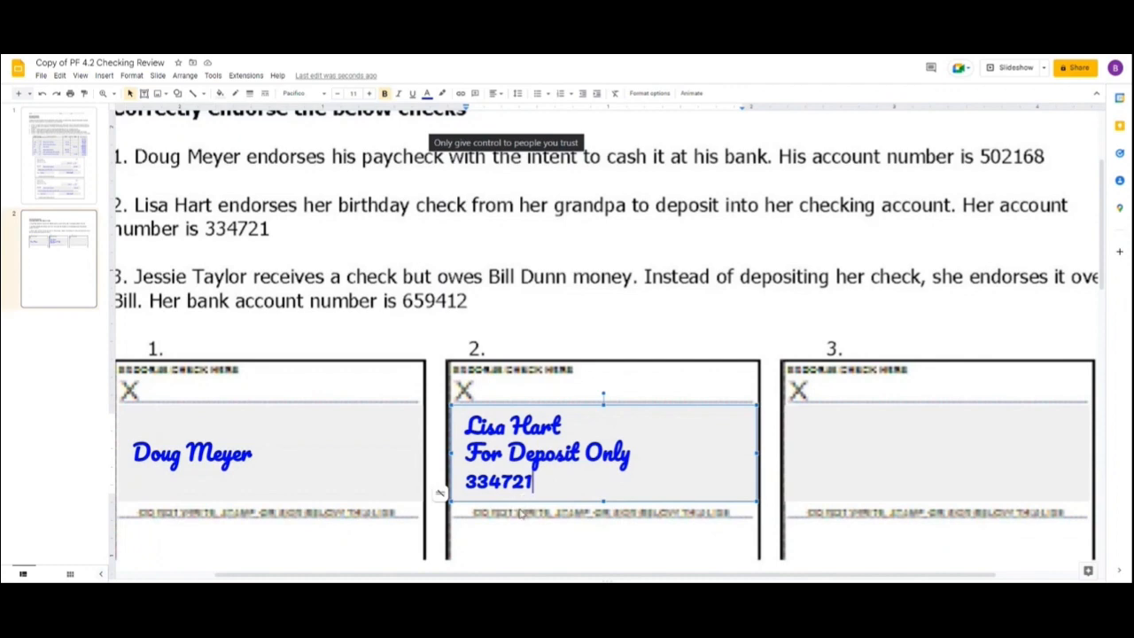
# Begin the third check's endorsement with "Pay to the order of".
pyautogui.click(947, 498)
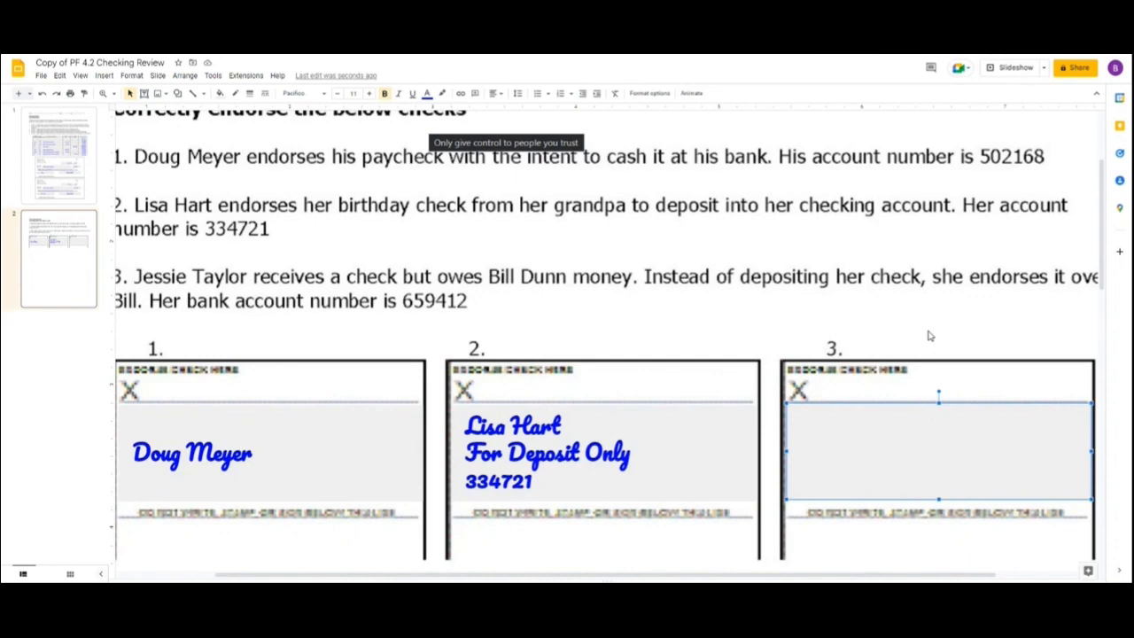
pyautogui.write('Pay to the order of')
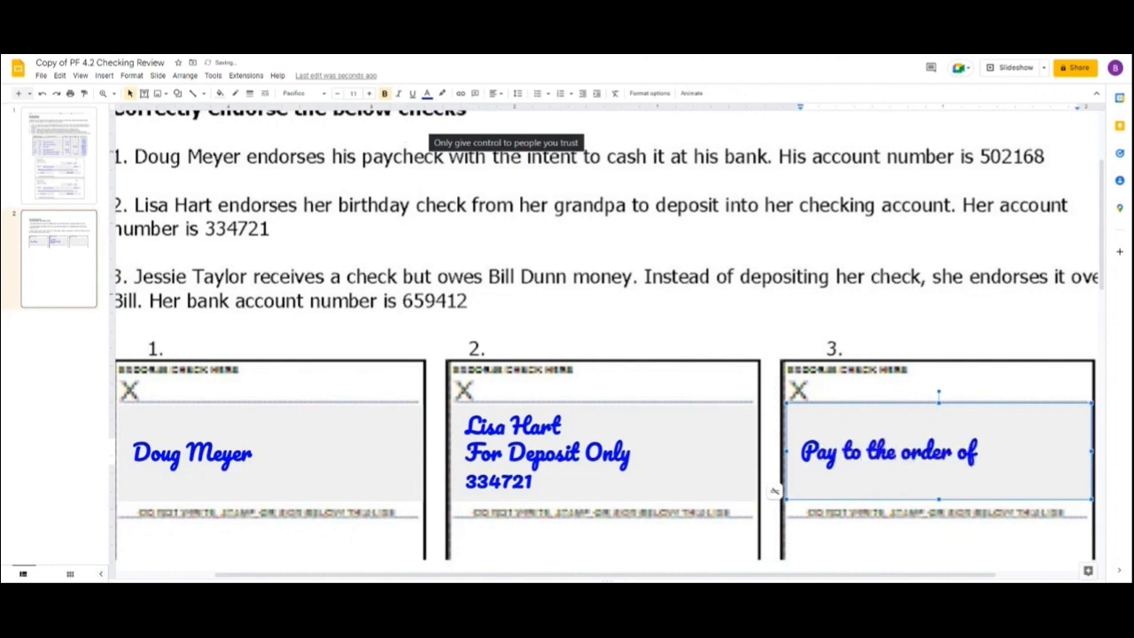
pyautogui.click(59, 155)
pyautogui.scroll(-7, 272, 324)
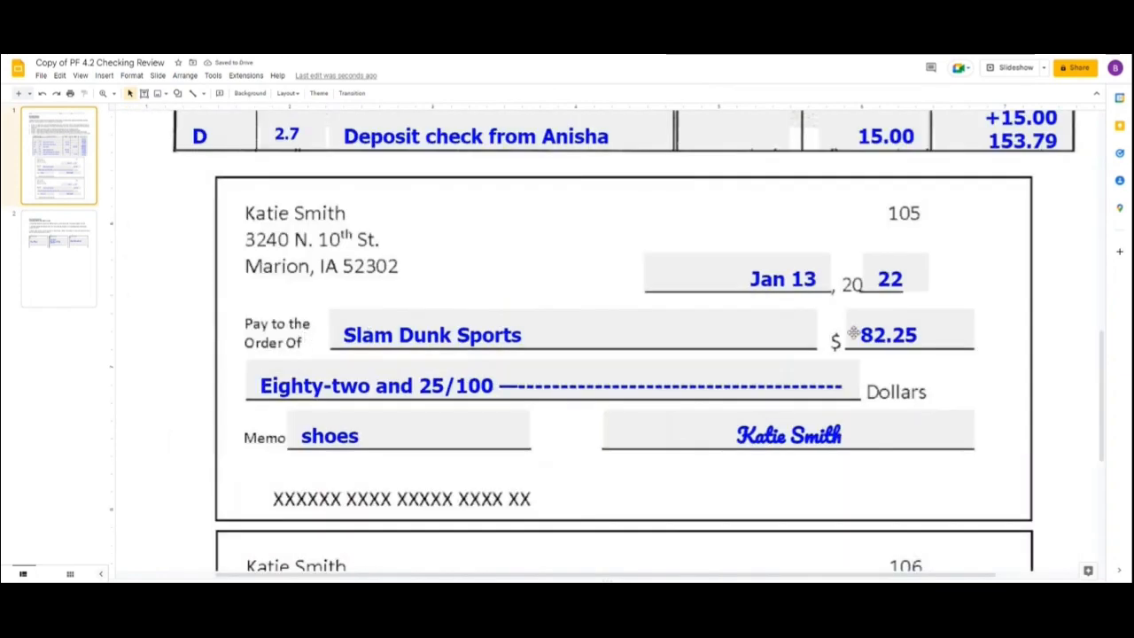
pyautogui.click(60, 280)
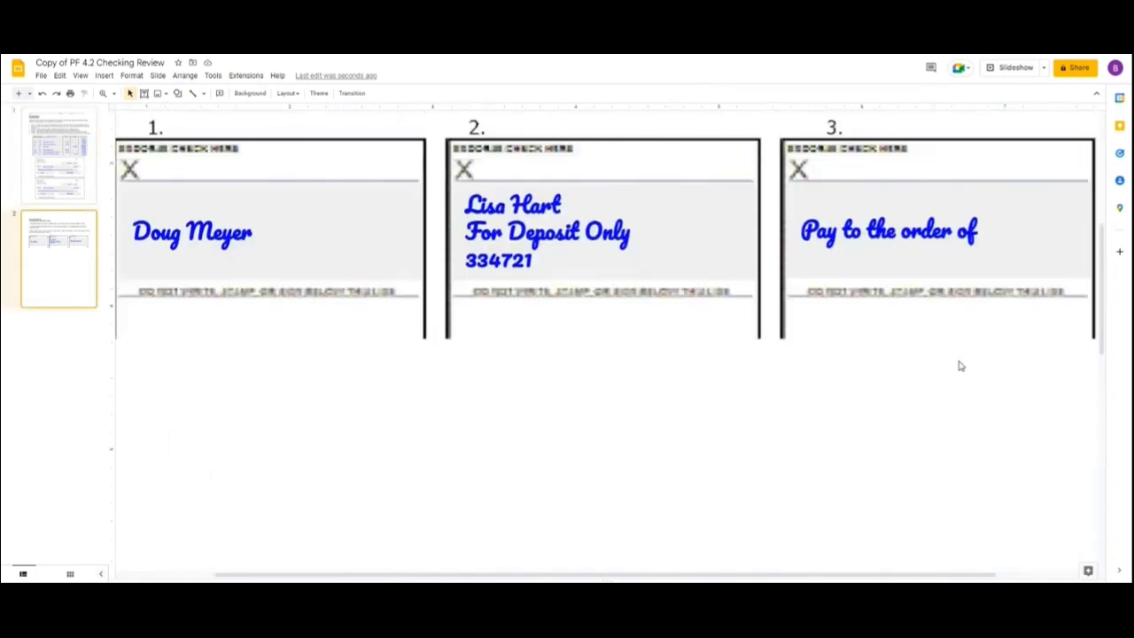
# Add the new payee's full name below "Pay to the order of" and, after a blank line, the endorser's full name from item 3.
pyautogui.click(775, 269)
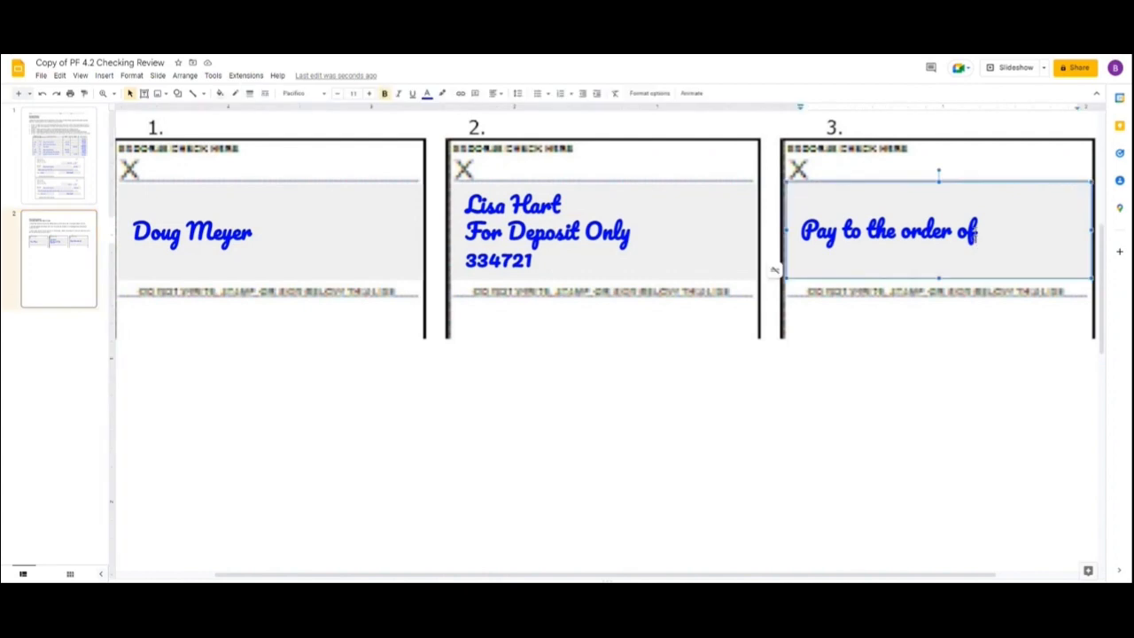
pyautogui.click(976, 230)
pyautogui.press('Return')
pyautogui.write('Bill Dunn')
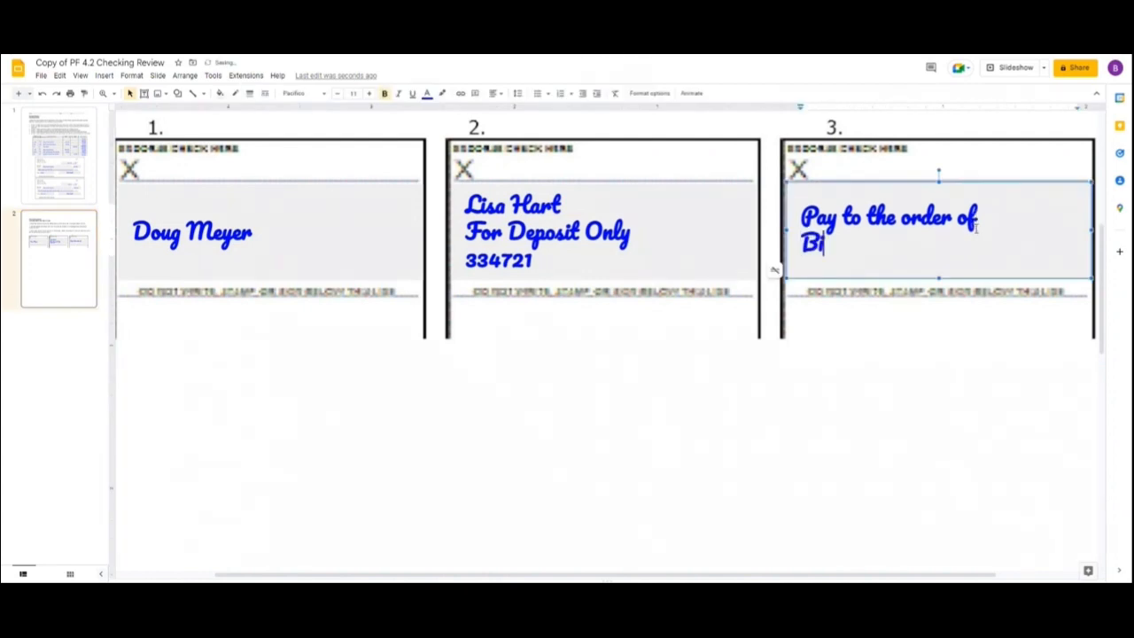
pyautogui.press('Return')
pyautogui.press('Return')
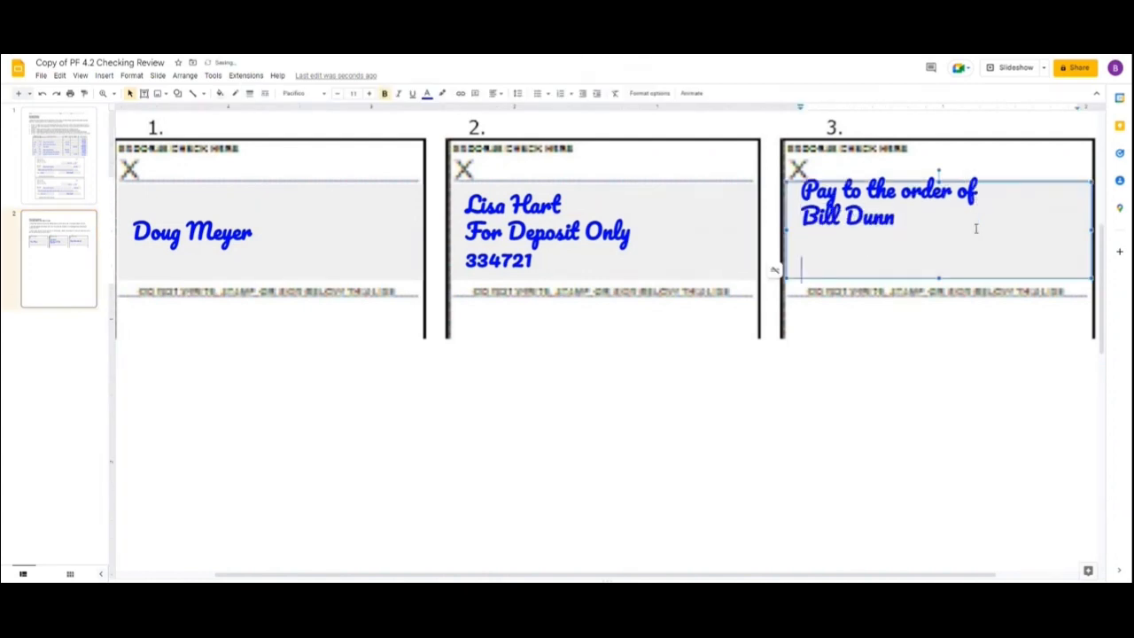
pyautogui.write('Jessie Taylor')
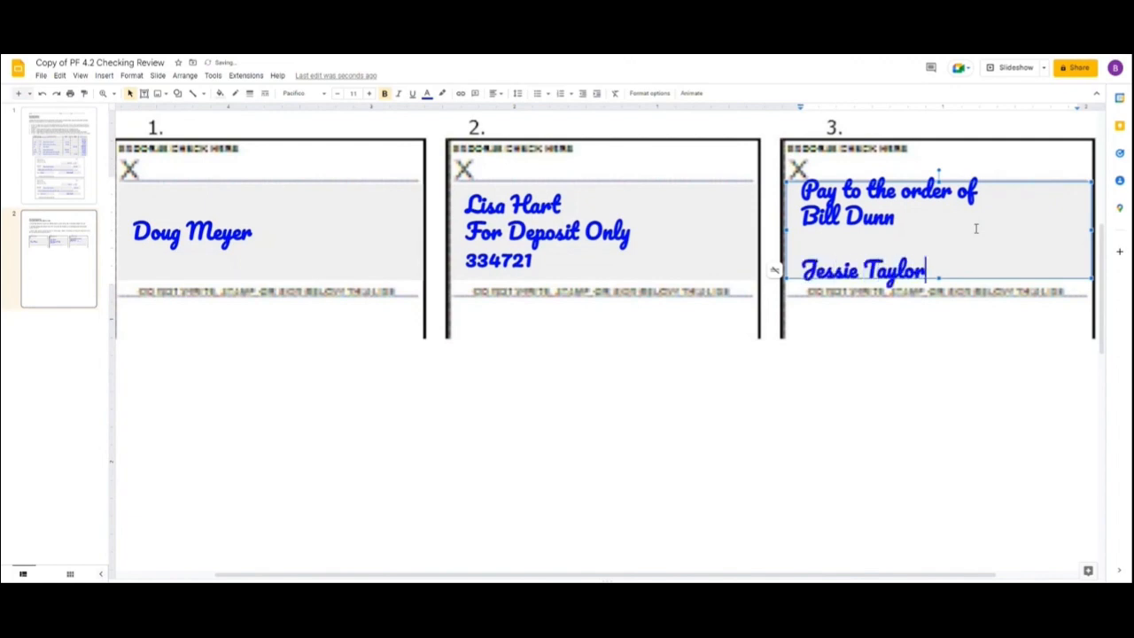
# Enter the bank account number from item 3 after the endorser's name on the third check.
pyautogui.scroll(2, 971, 376)
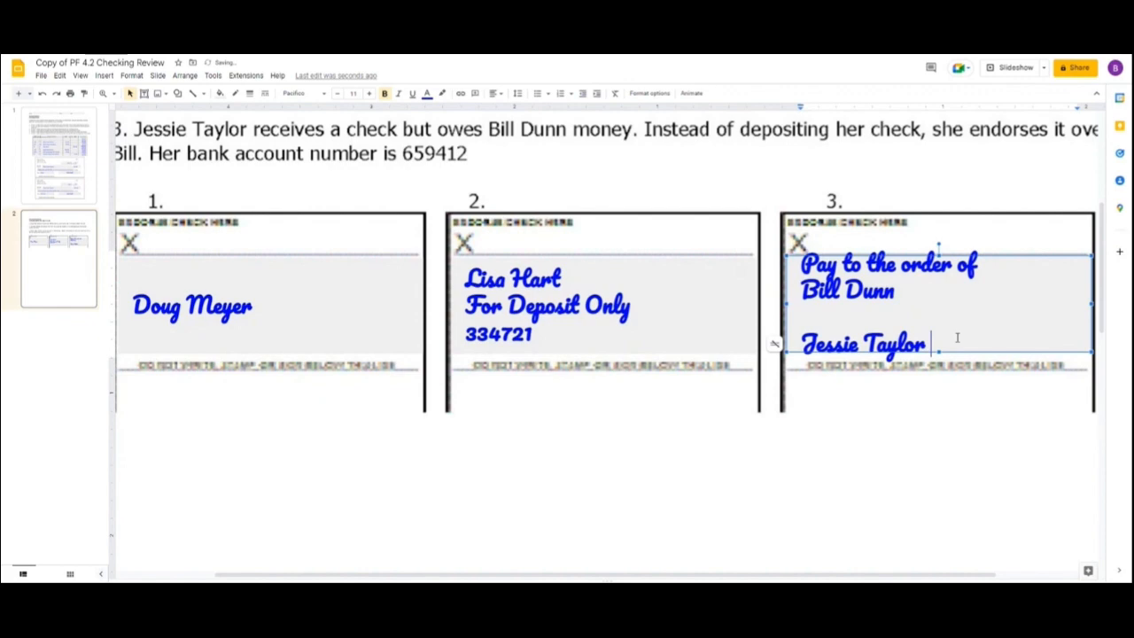
pyautogui.write('5')
pyautogui.press('BackSpace')
pyautogui.write('659412')
# Add the new payee's full name below the endorser's signature, followed by a line with "For Deposit only" and an account number.
pyautogui.press('Return')
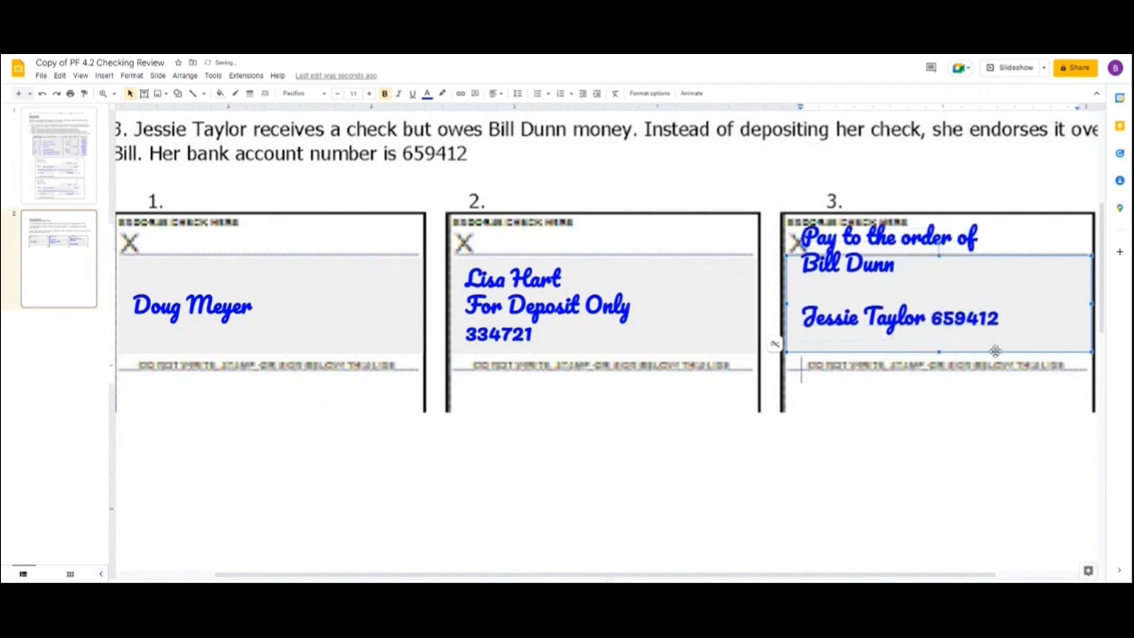
pyautogui.write('Bill')
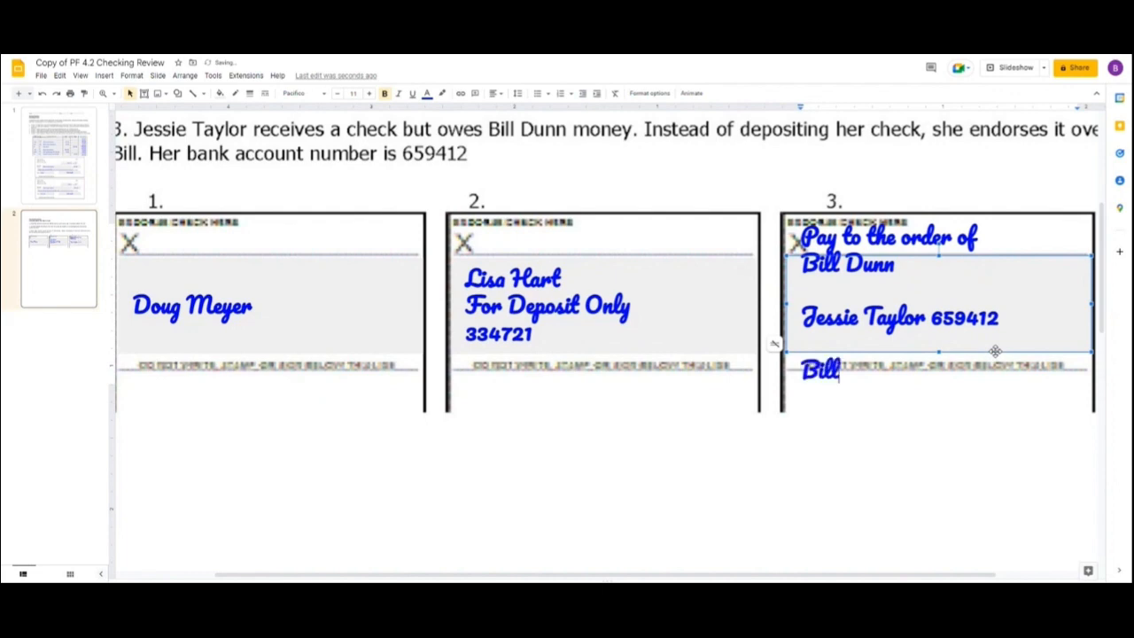
pyautogui.write(' Dunn')
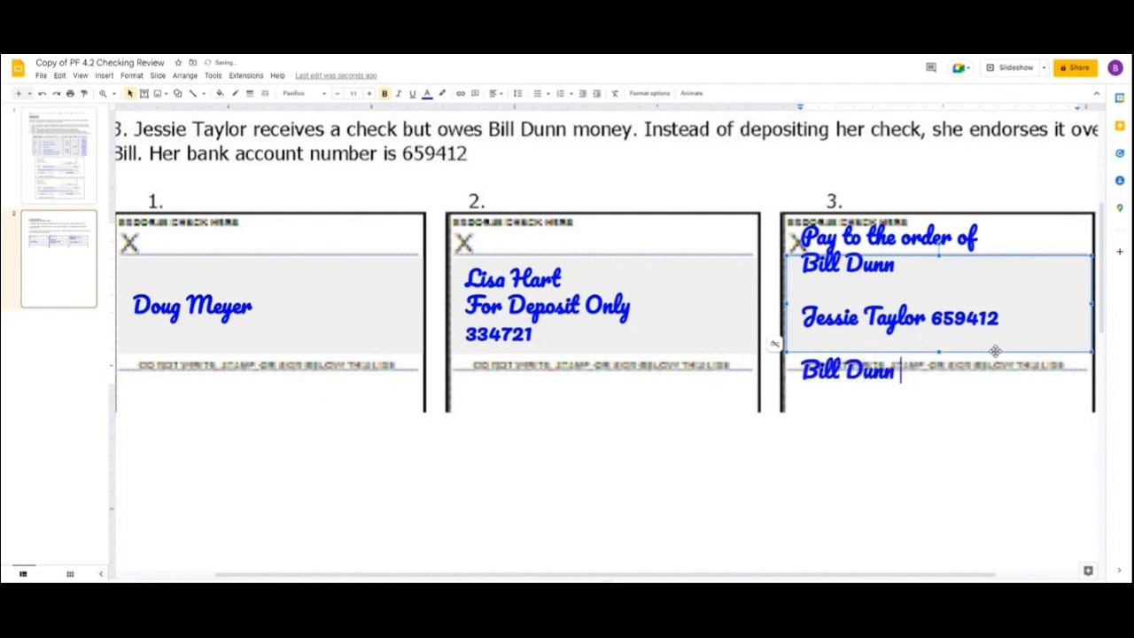
pyautogui.press('Return')
pyautogui.write('For Deposi')
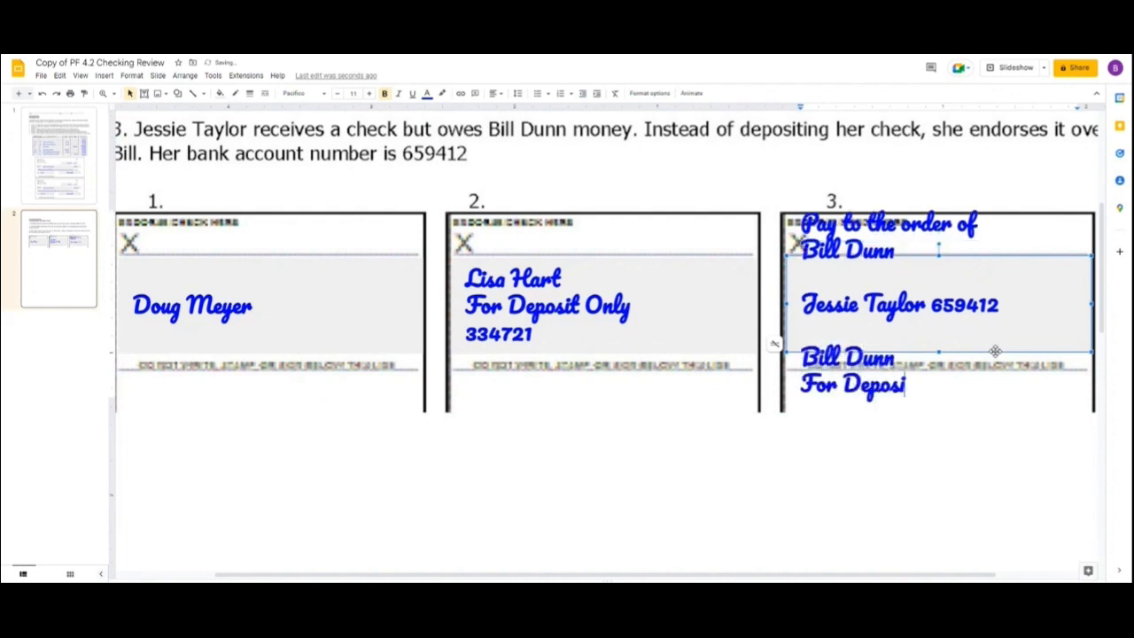
pyautogui.write('t only 597854')
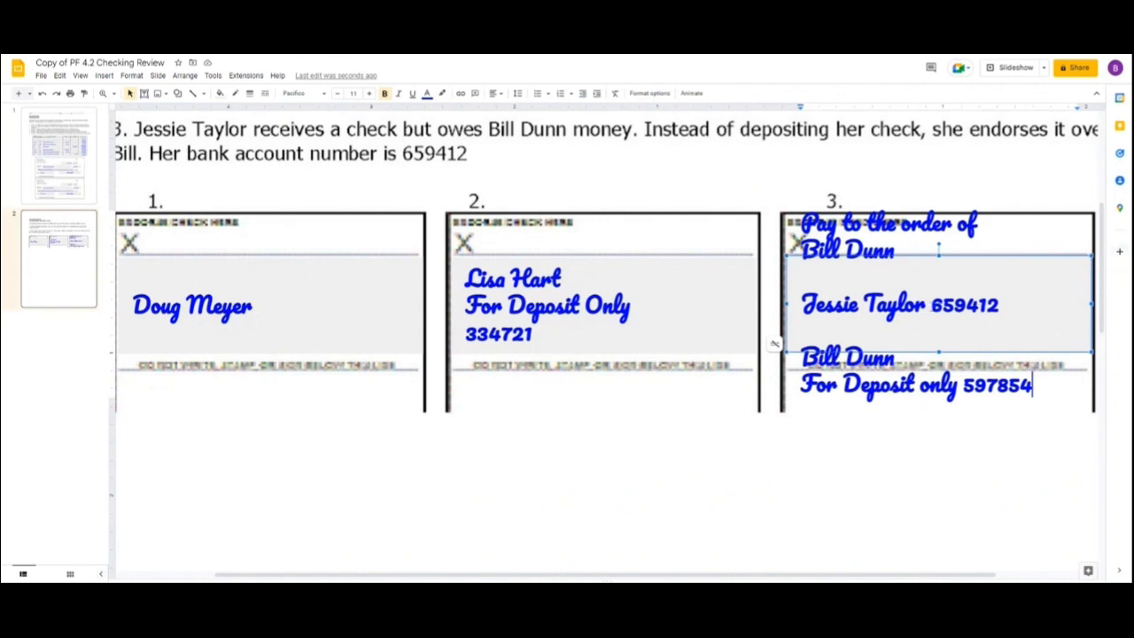
# Delete the account number after the endorser's name and the new payee's signature and deposit-only lines from the third check's endorsement.
pyautogui.moveTo(930, 305); pyautogui.dragTo(1001, 306)
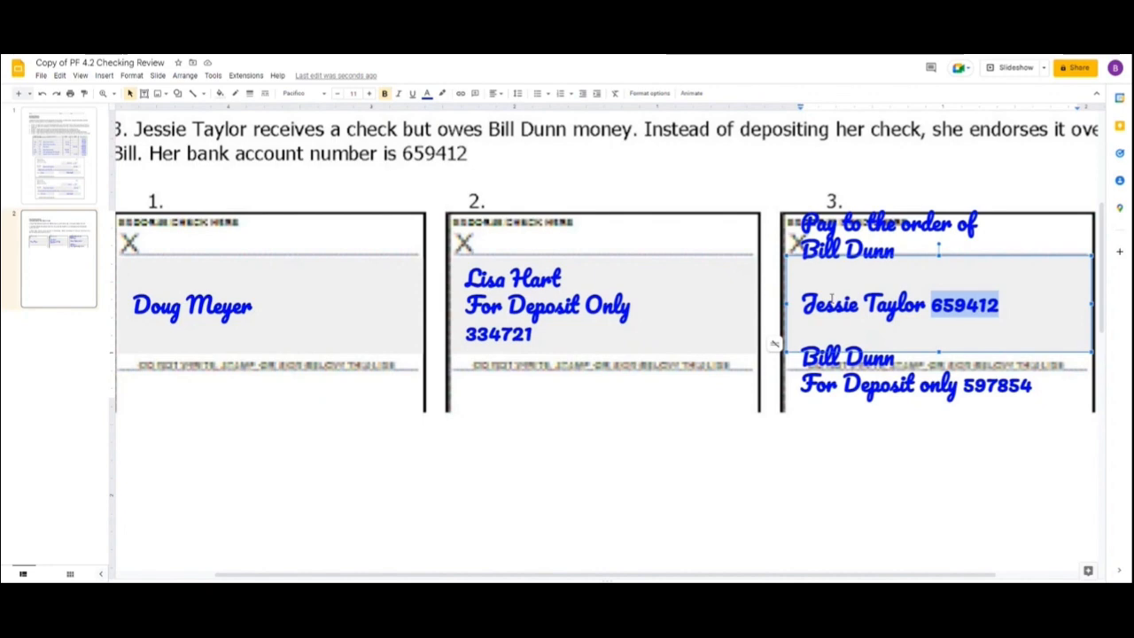
pyautogui.press('BackSpace')
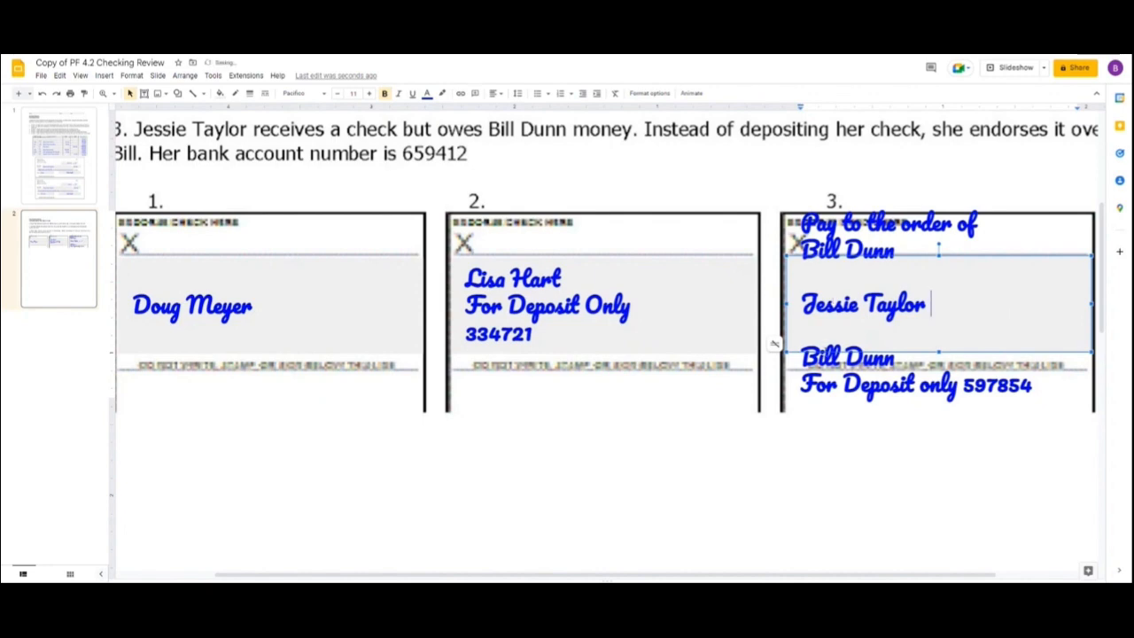
pyautogui.moveTo(801, 348); pyautogui.dragTo(1035, 398)
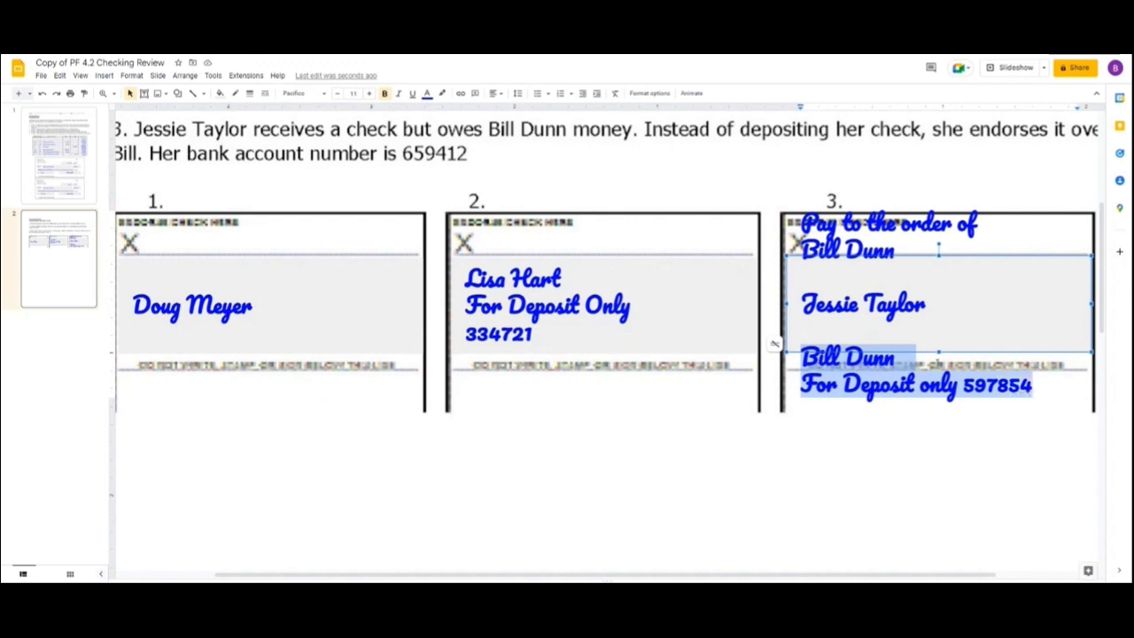
pyautogui.click(1001, 394)
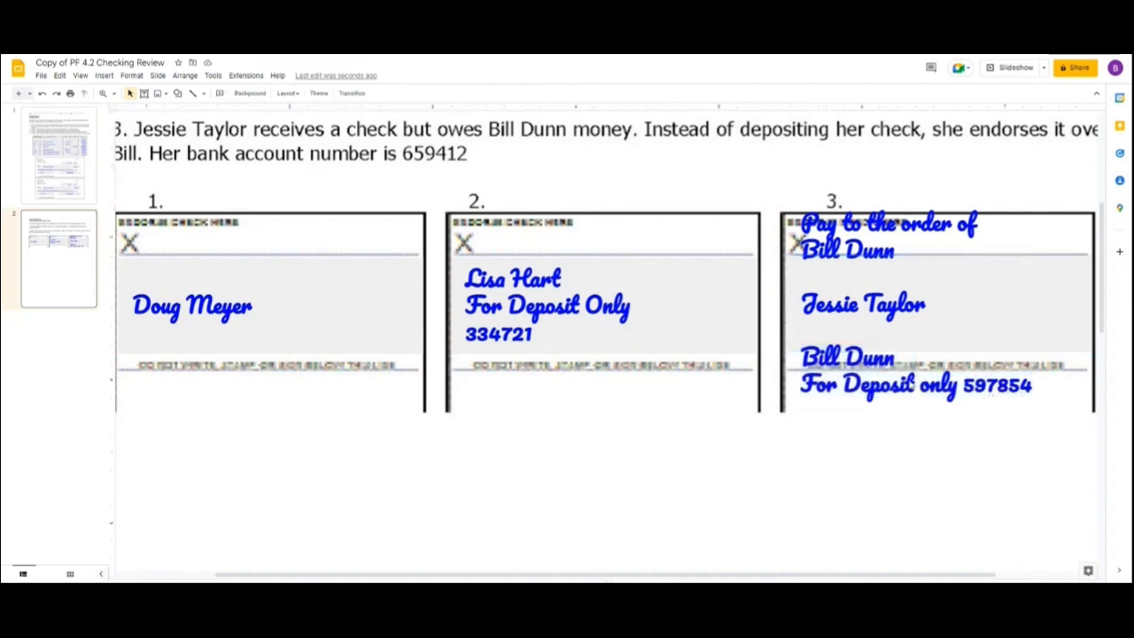
pyautogui.click(776, 342)
pyautogui.moveTo(801, 348); pyautogui.dragTo(1038, 394)
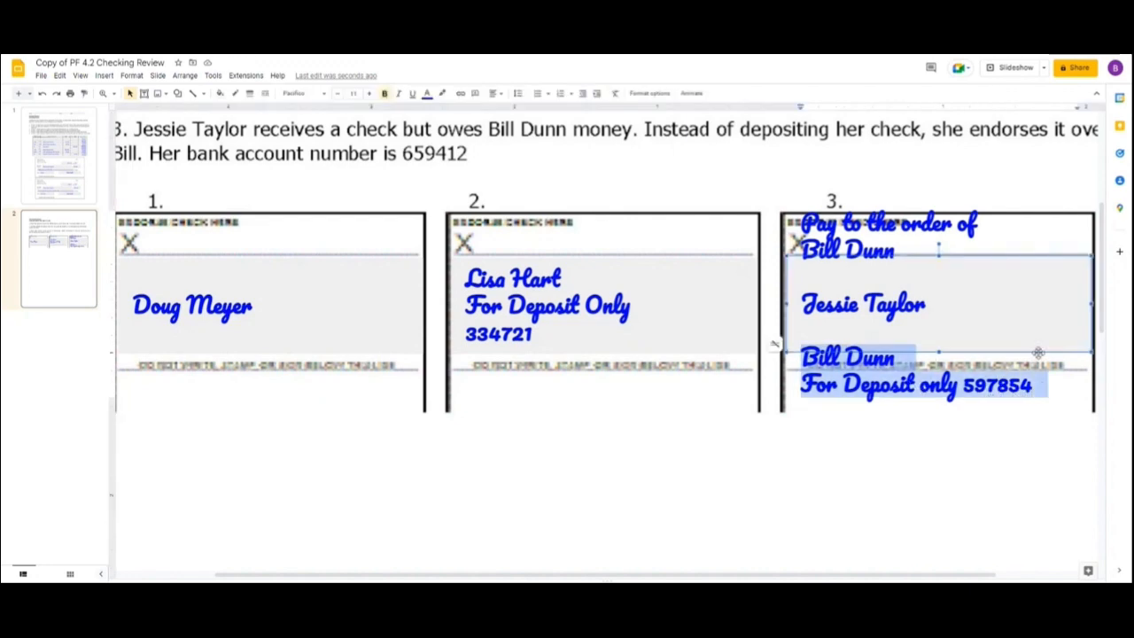
pyautogui.press('BackSpace')
pyautogui.press('BackSpace')
pyautogui.press('BackSpace')
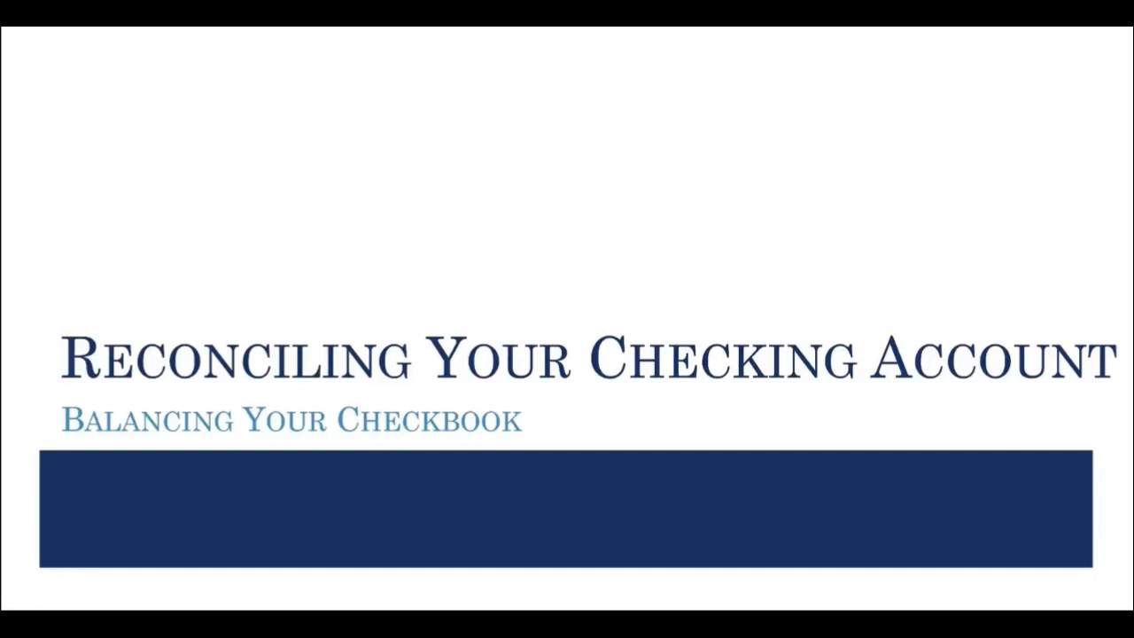
pyautogui.press('Right')
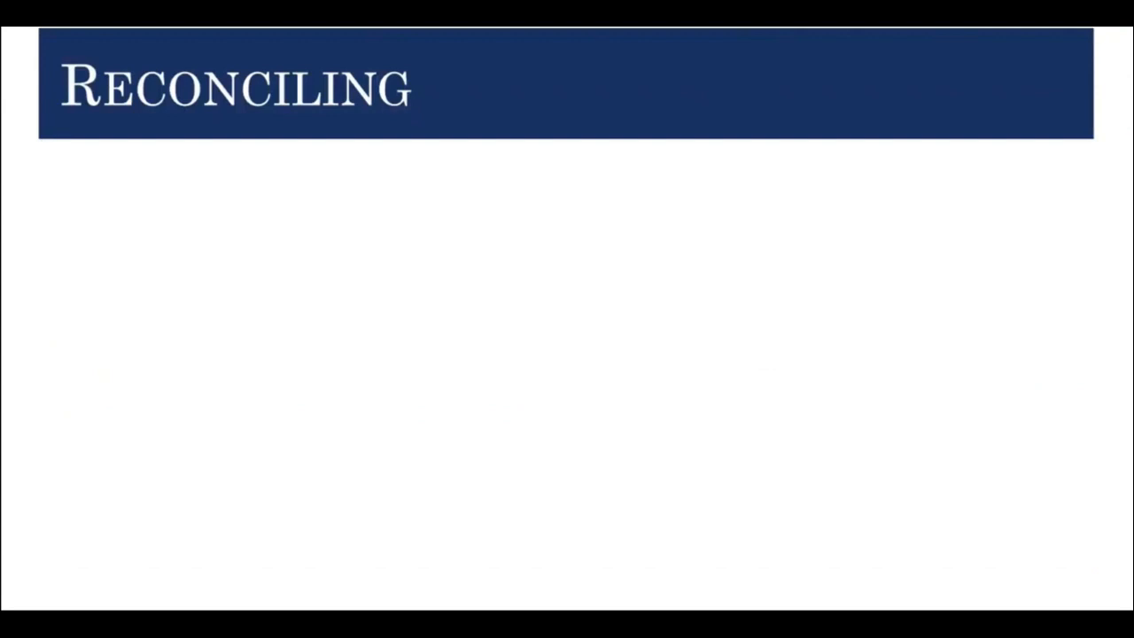